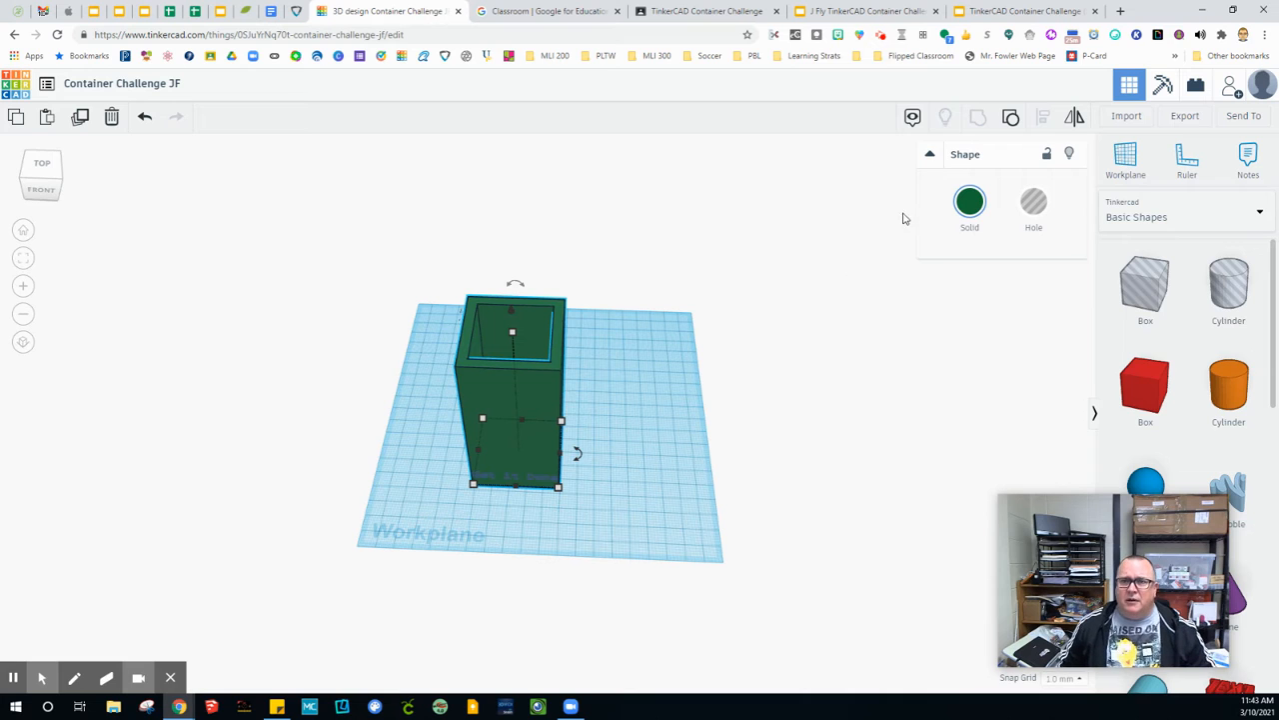
# - Ungroup the green container and delete the box-shaped hole inside it
pyautogui.click(1011, 118)
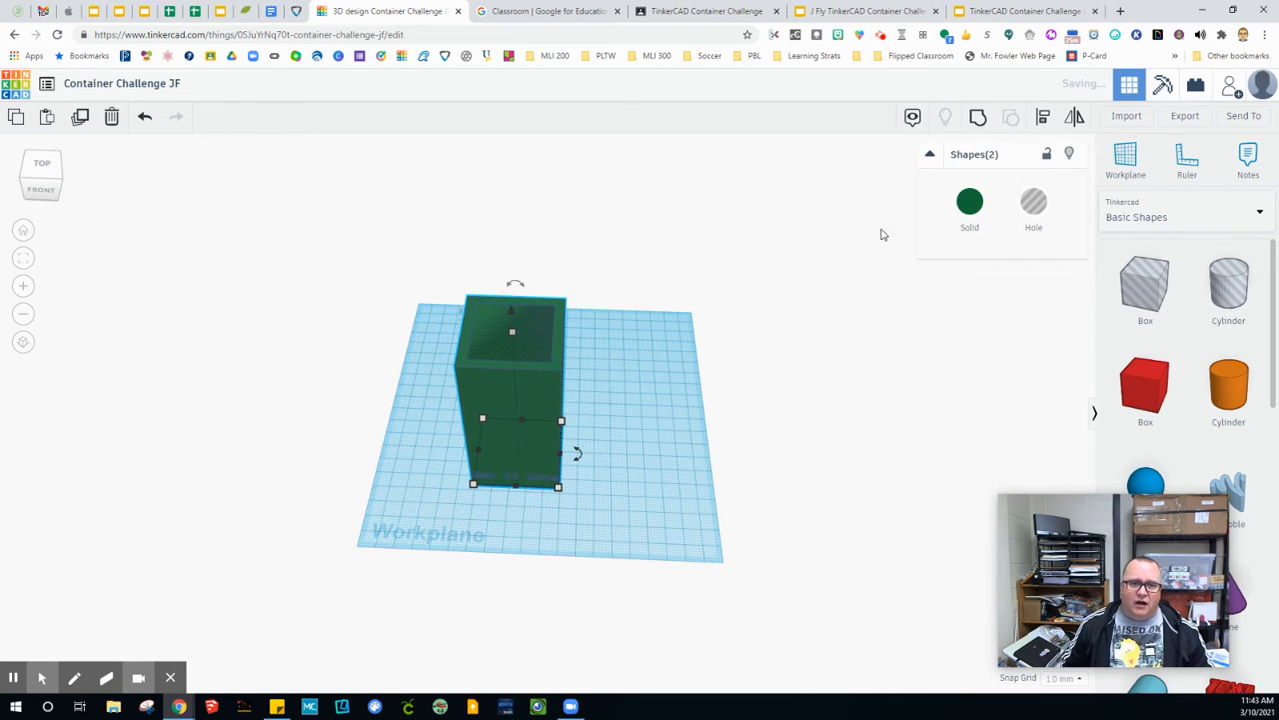
pyautogui.click(705, 374)
pyautogui.click(515, 338)
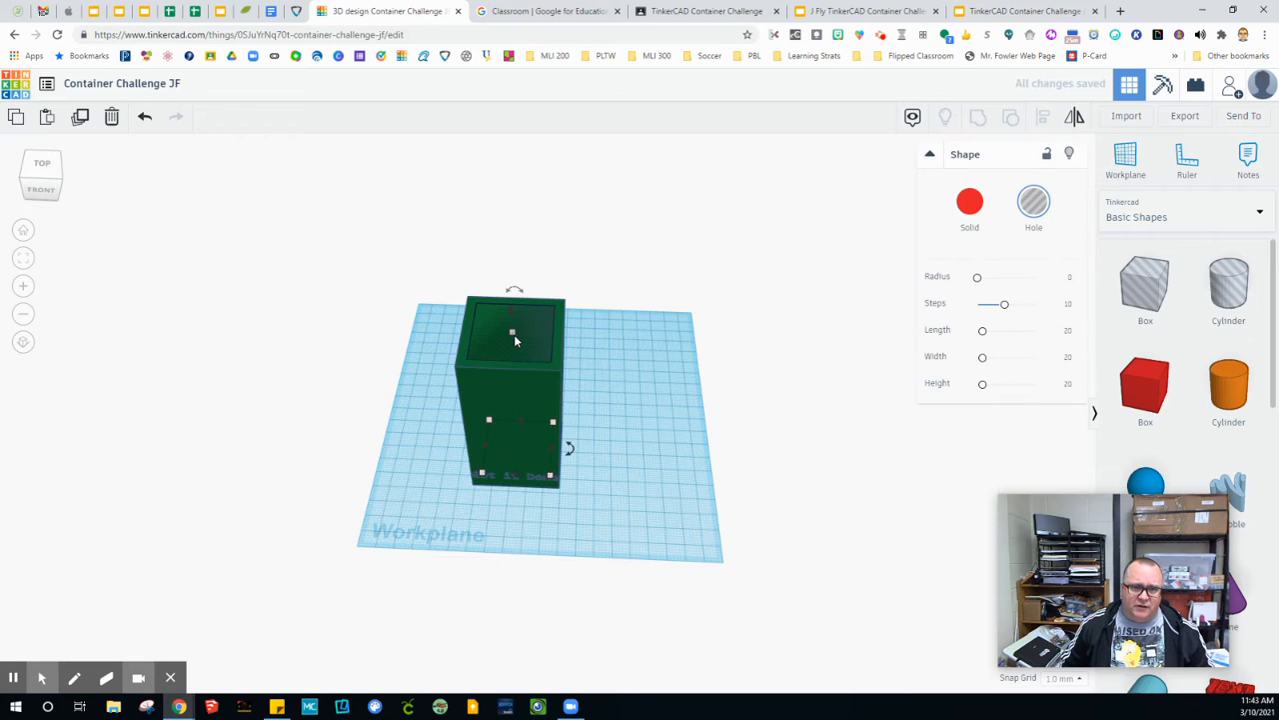
pyautogui.press('Escape')
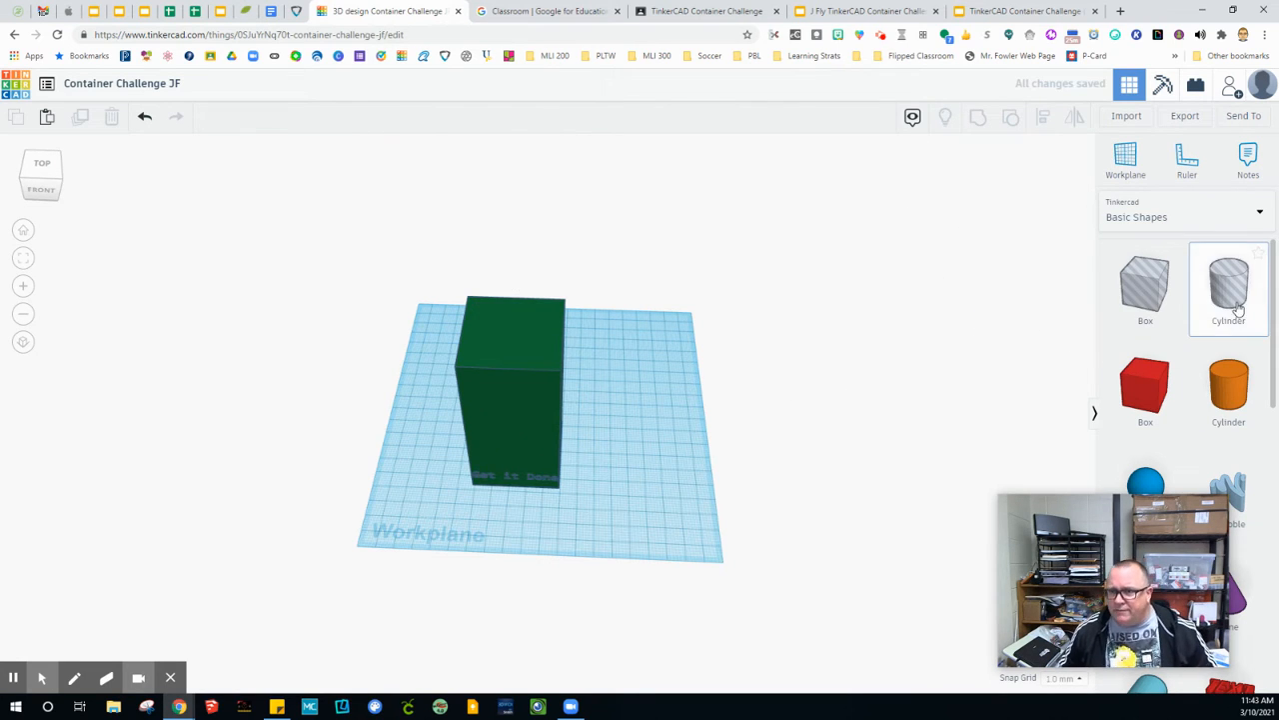
# - Place a cylinder hole beside the green box, check the challenge's specification slides, and set the cylinder's height to 95 mm
pyautogui.moveTo(1228, 289); pyautogui.dragTo(636, 442)
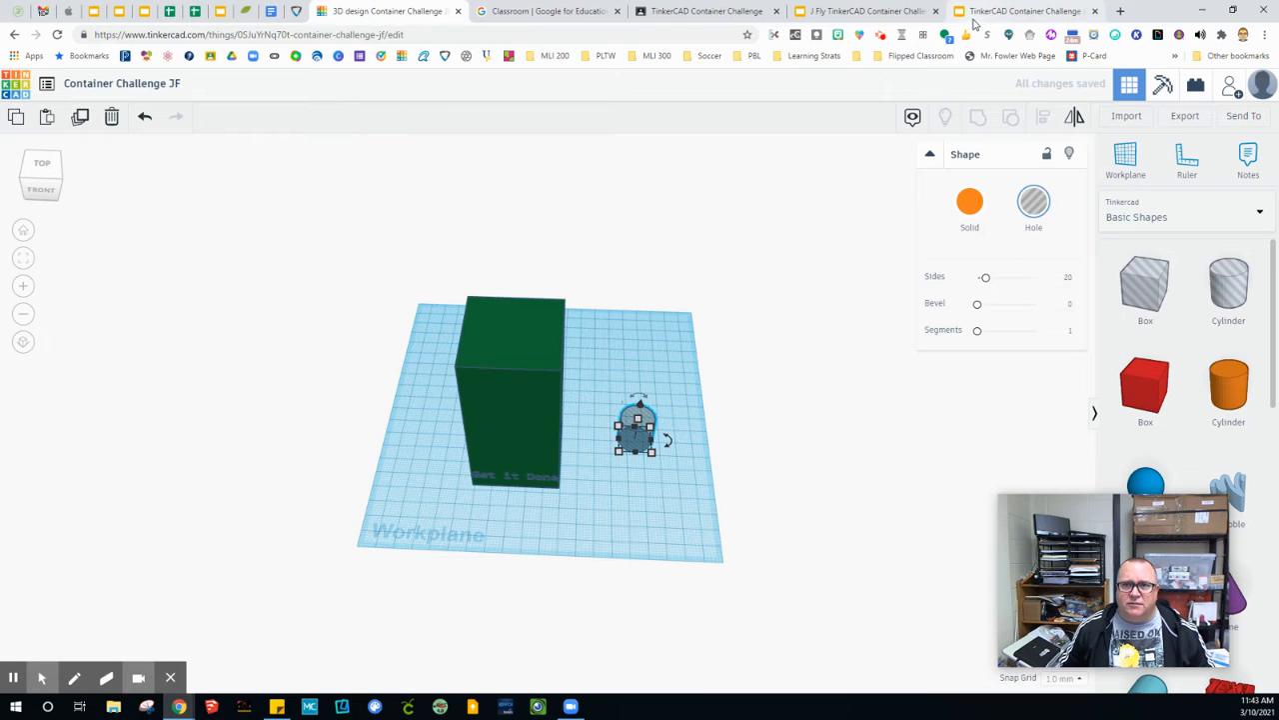
pyautogui.click(970, 18)
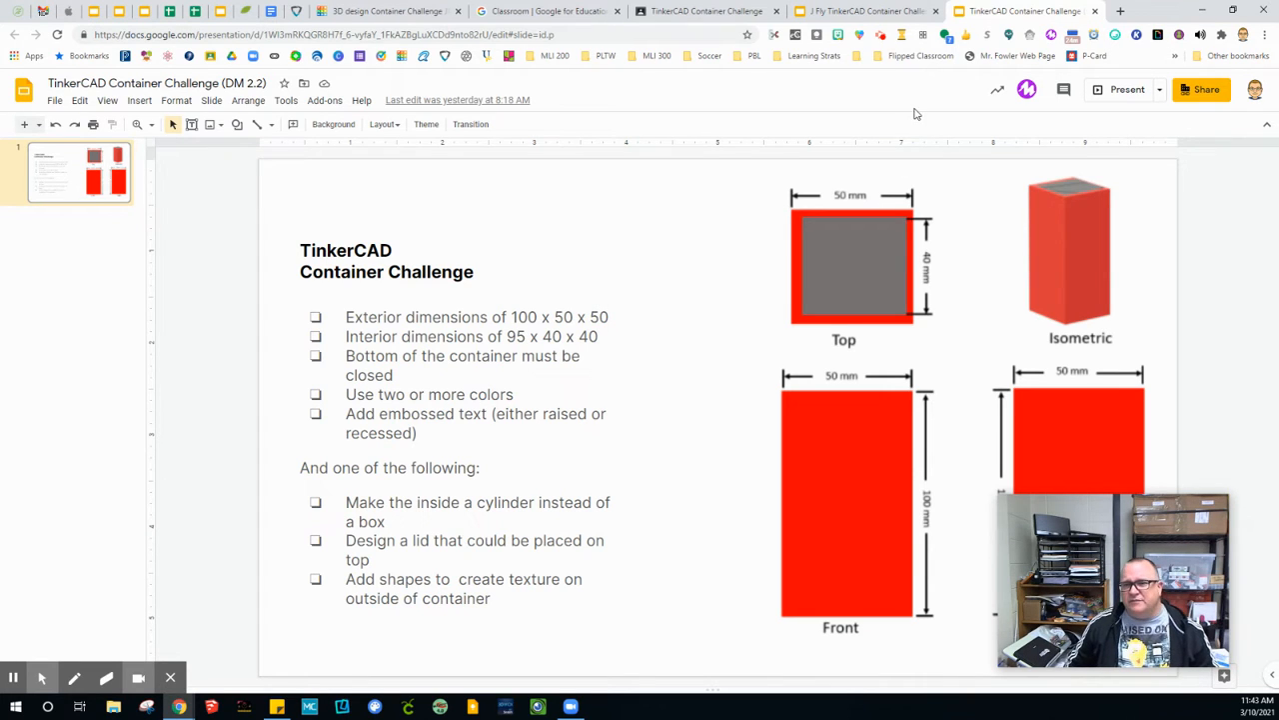
pyautogui.click(867, 12)
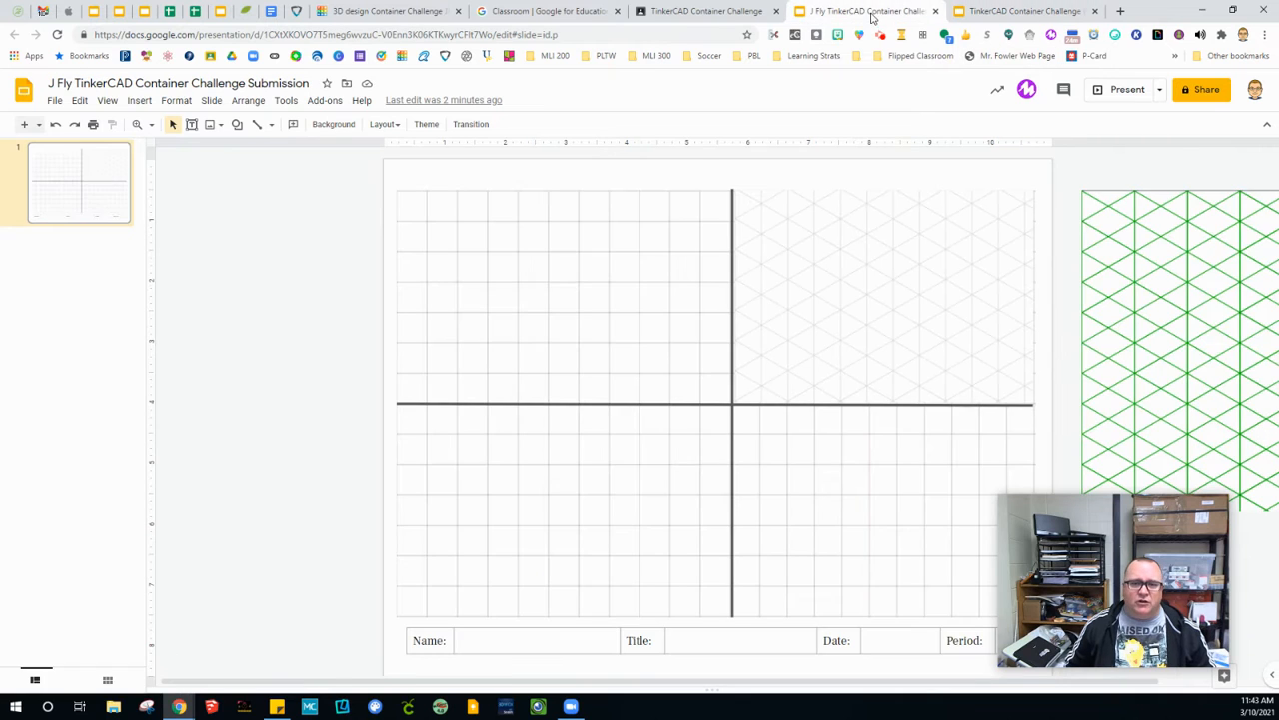
pyautogui.click(714, 12)
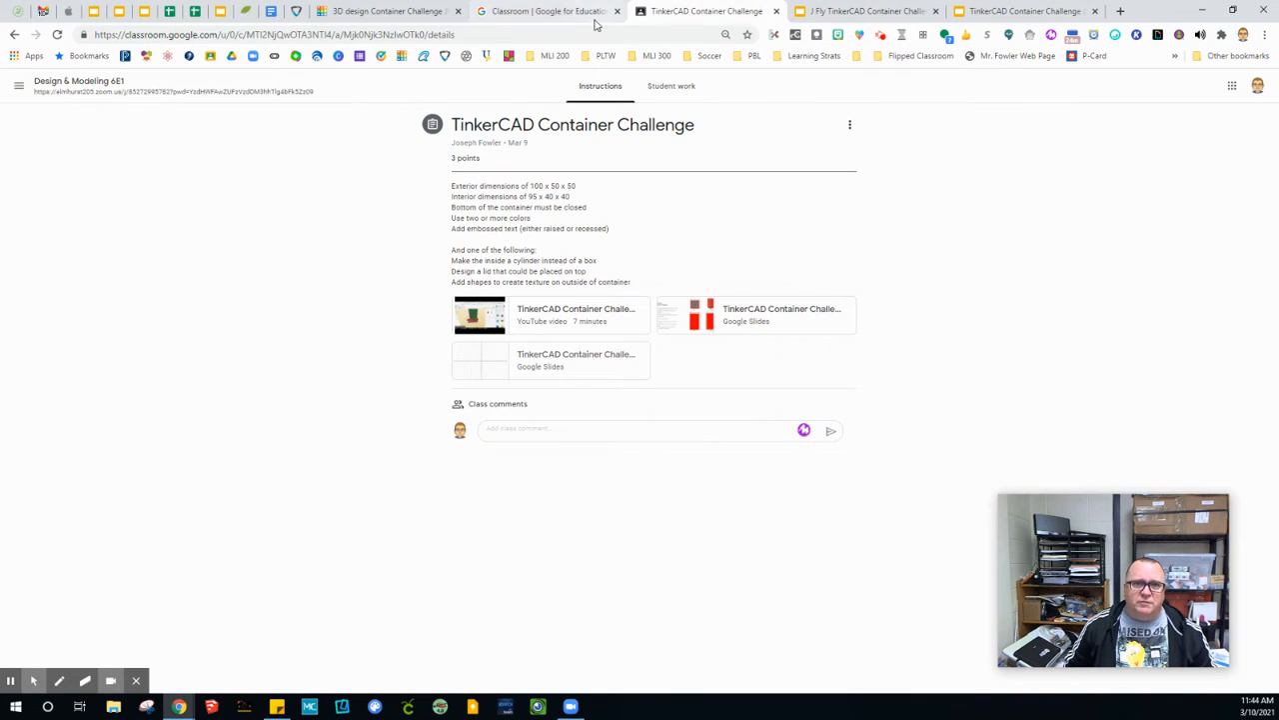
pyautogui.click(385, 11)
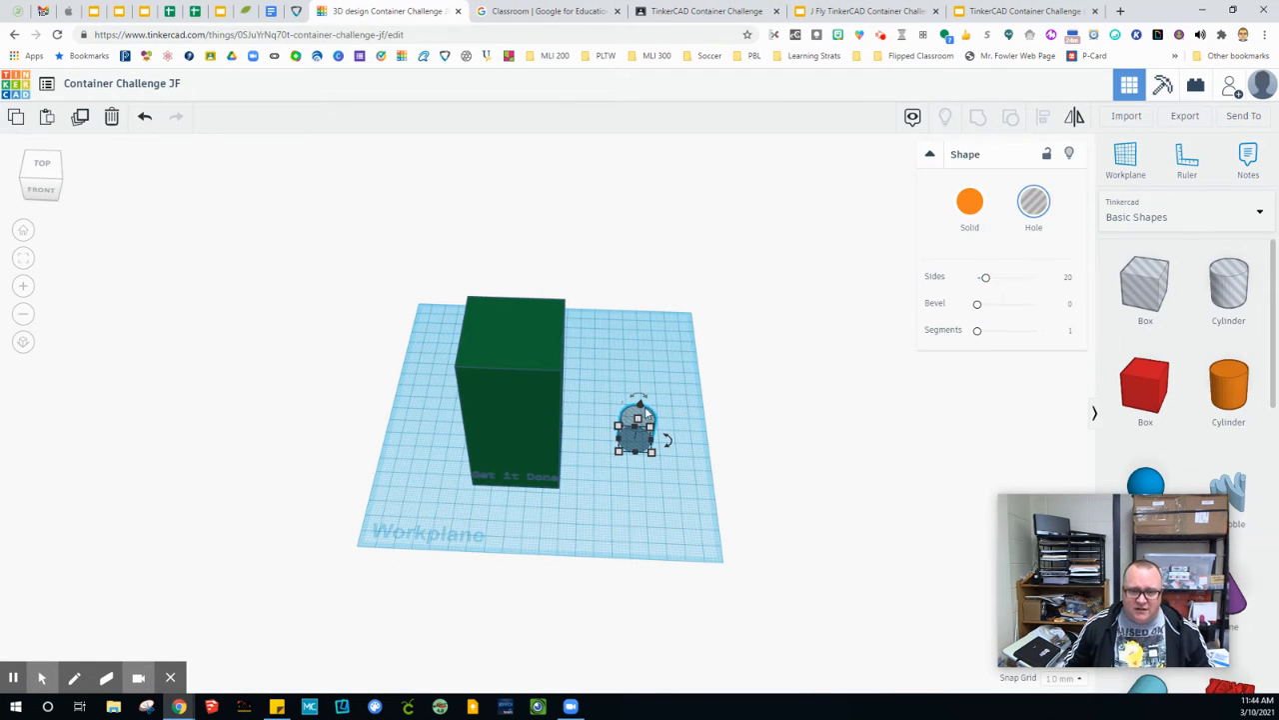
pyautogui.click(700, 428)
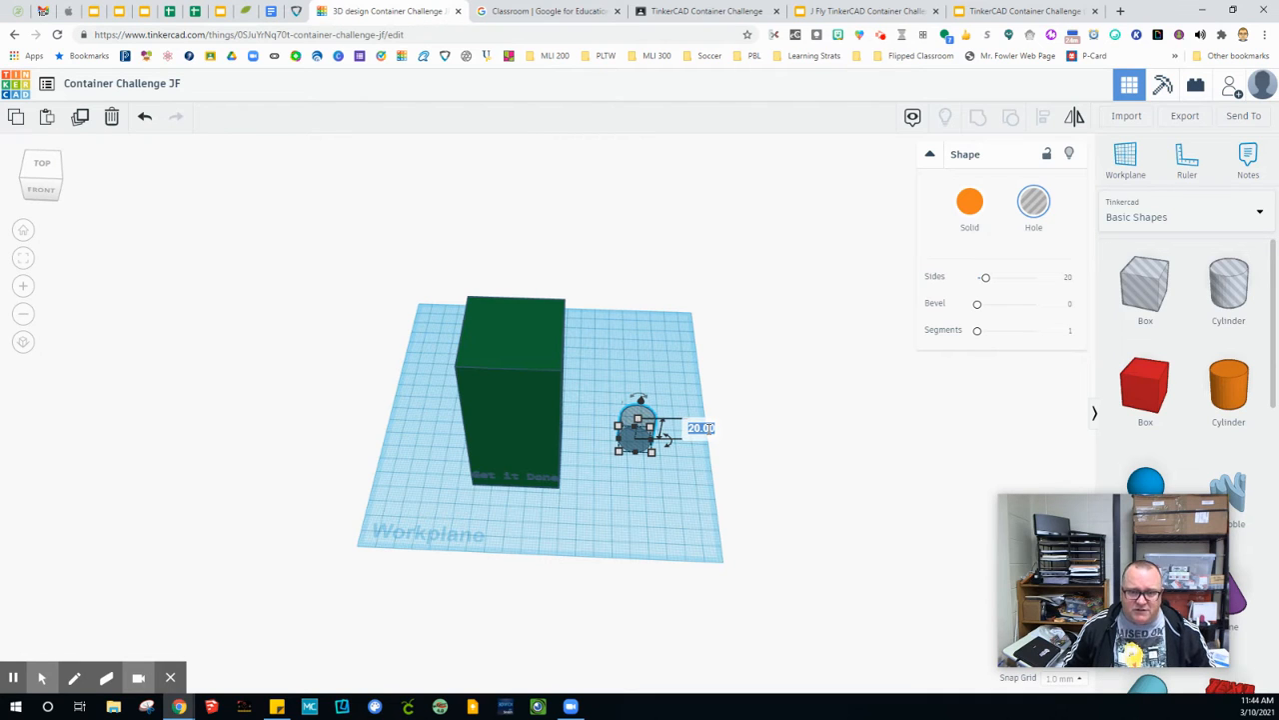
pyautogui.write('95')
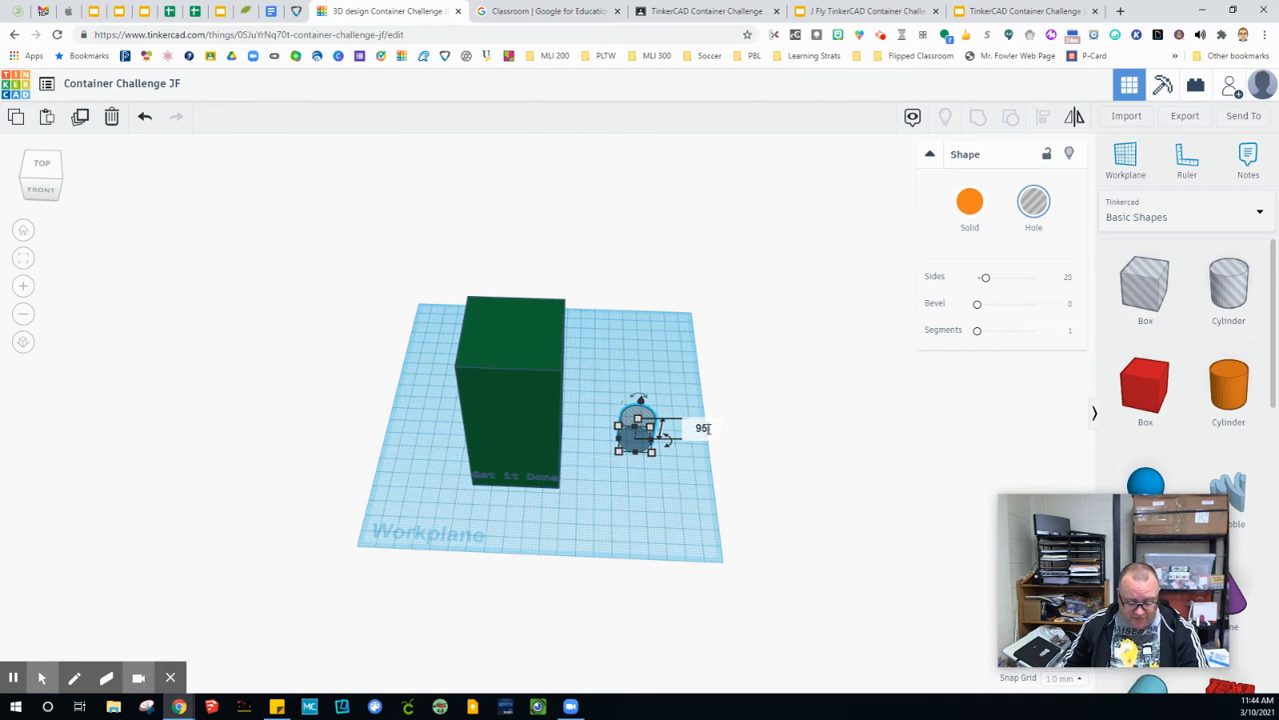
pyautogui.press('Return')
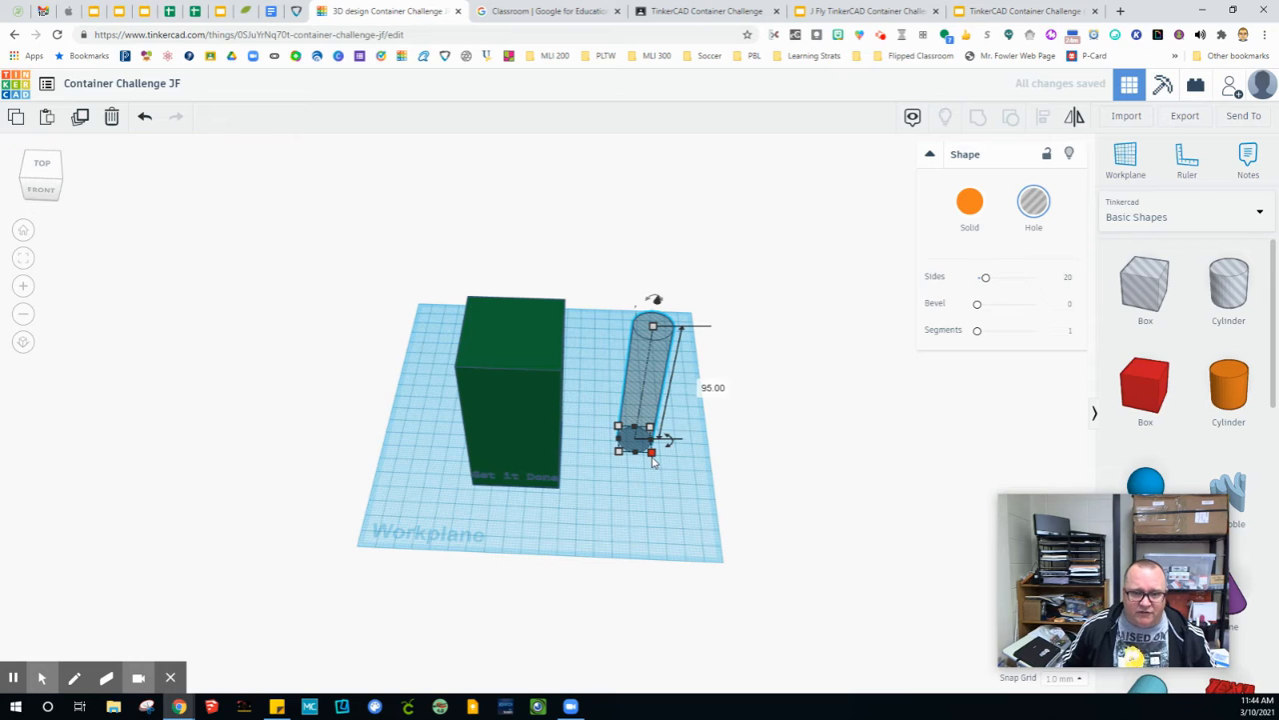
# - Scale the cylinder hole up proportionally until its base is about as wide as the green box, and move it into the box
pyautogui.moveTo(651, 458); pyautogui.dragTo(706, 499)
pyautogui.press('Left')
pyautogui.press('Left')
pyautogui.press('Left')
pyautogui.press('Left')
pyautogui.press('Left')
pyautogui.press('Left')
pyautogui.press('Left')
pyautogui.press('Left')
pyautogui.press('Left')
pyautogui.press('Left')
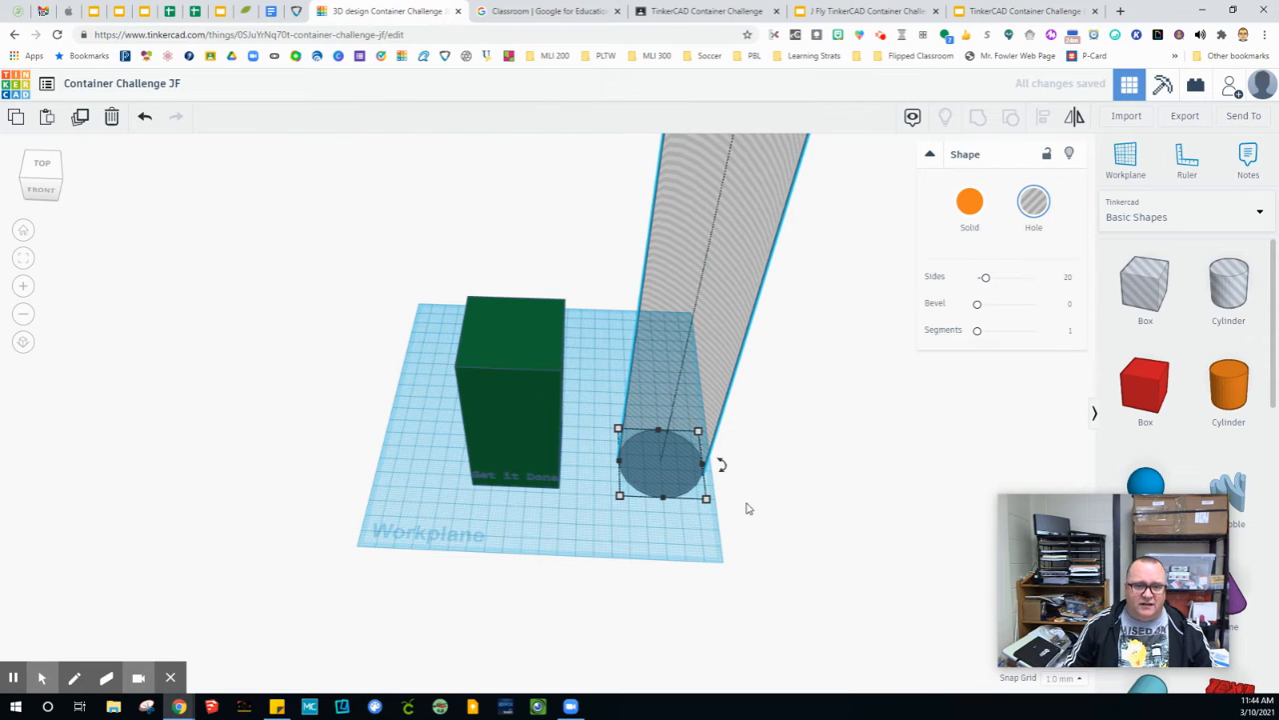
pyautogui.press('Left')
pyautogui.press('Left')
pyautogui.press('Left')
pyautogui.press('Left')
pyautogui.press('Left')
pyautogui.press('Left')
pyautogui.press('Left')
pyautogui.press('Left')
pyautogui.press('Left')
pyautogui.press('Left')
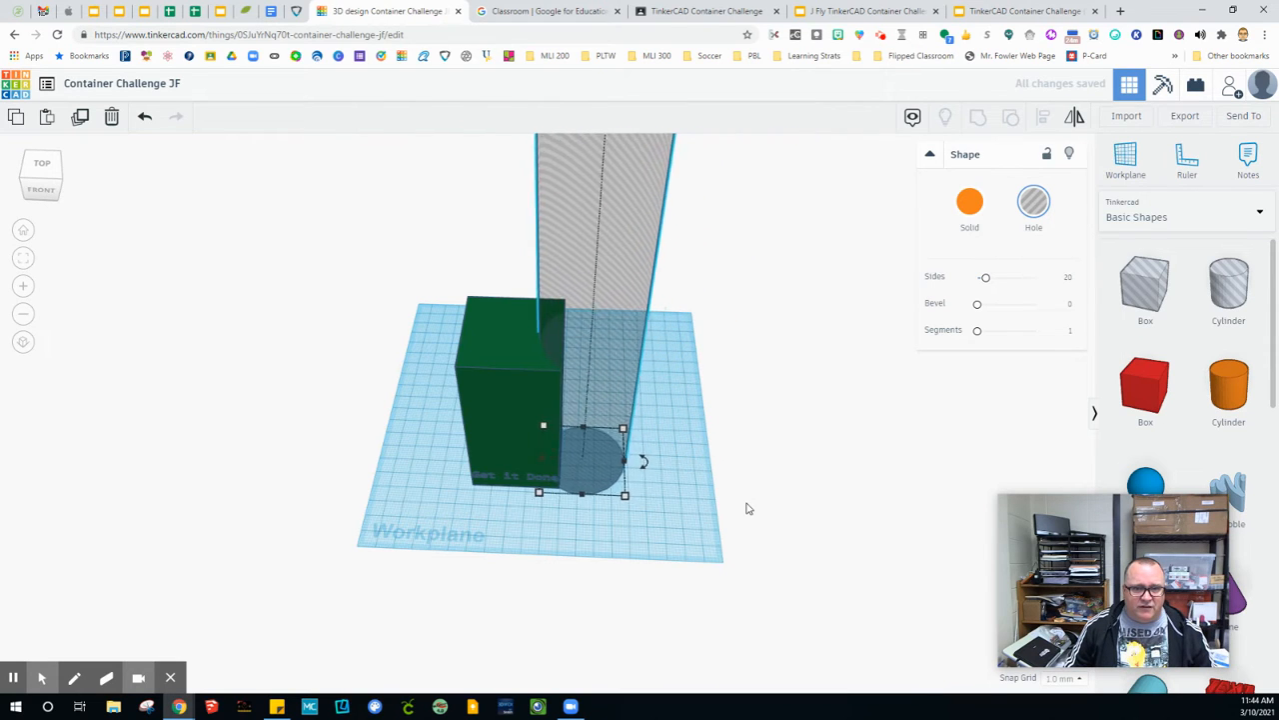
pyautogui.press('Up')
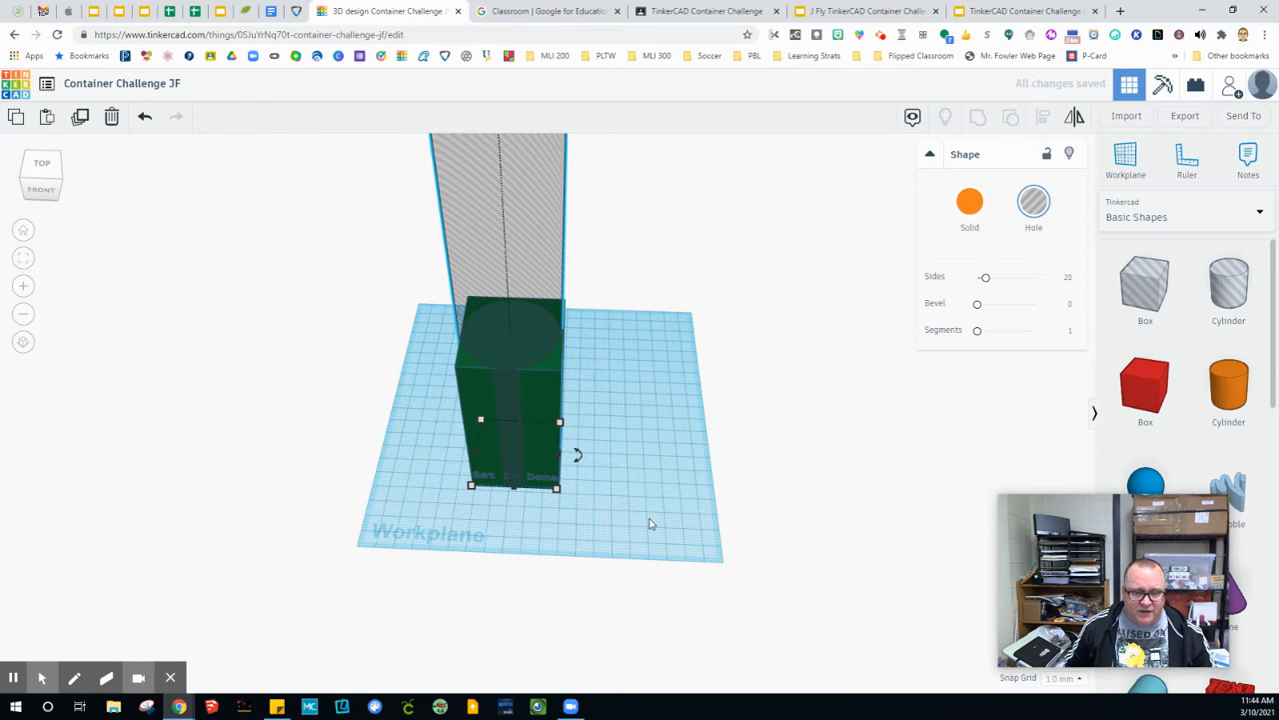
# - Scale the cylinder hole down to a 45 x 45 mm base and shorten it so it extends less above the box
pyautogui.moveTo(557, 491); pyautogui.dragTo(548, 483)
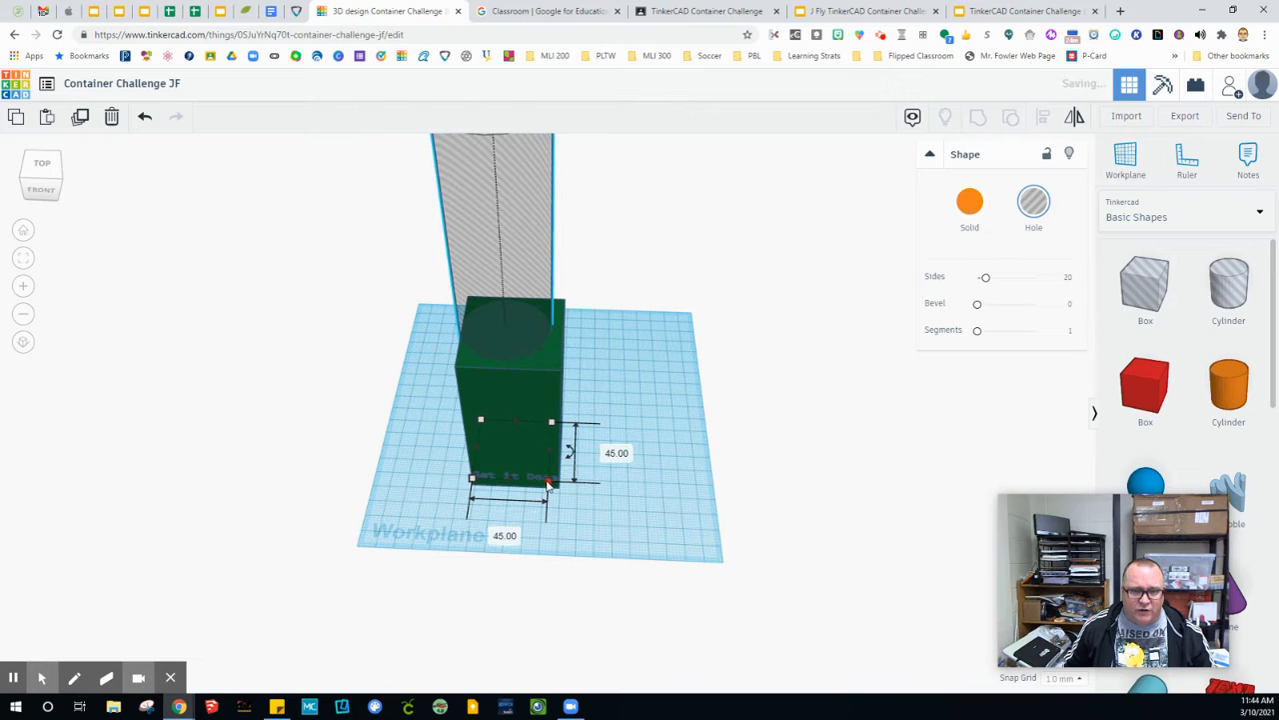
pyautogui.click(667, 503)
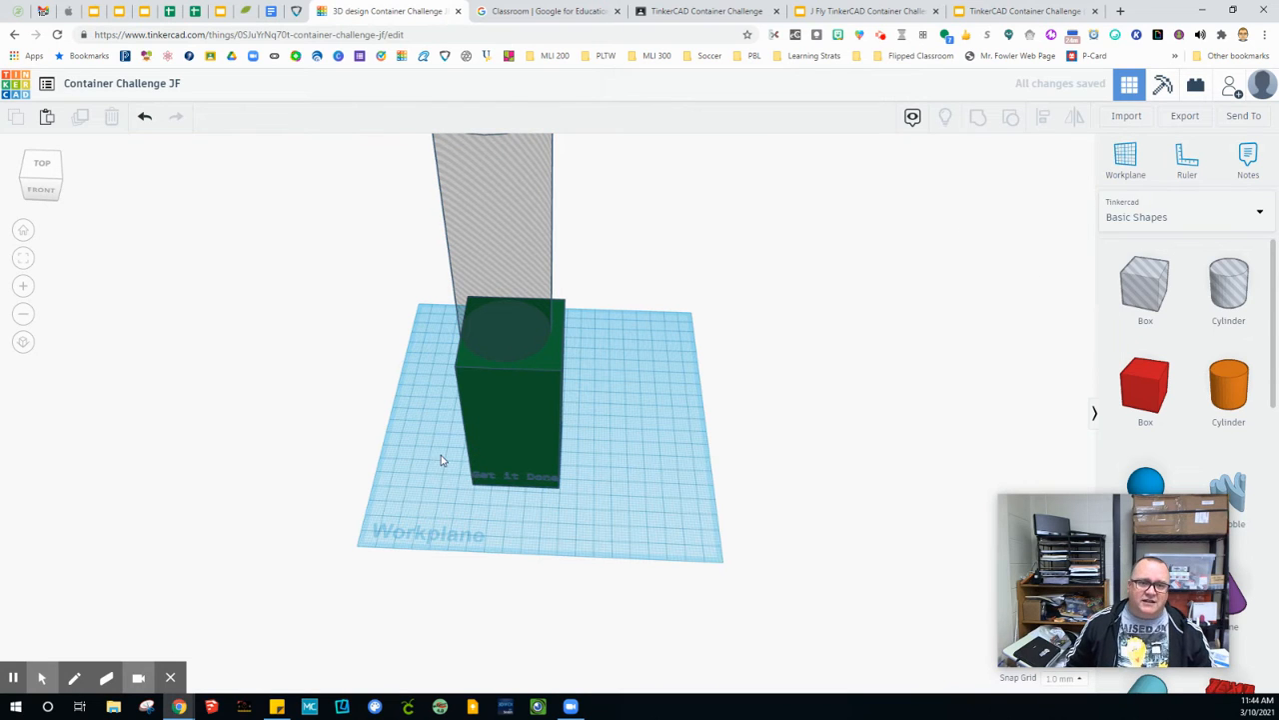
pyautogui.scroll(-4, 440, 455)
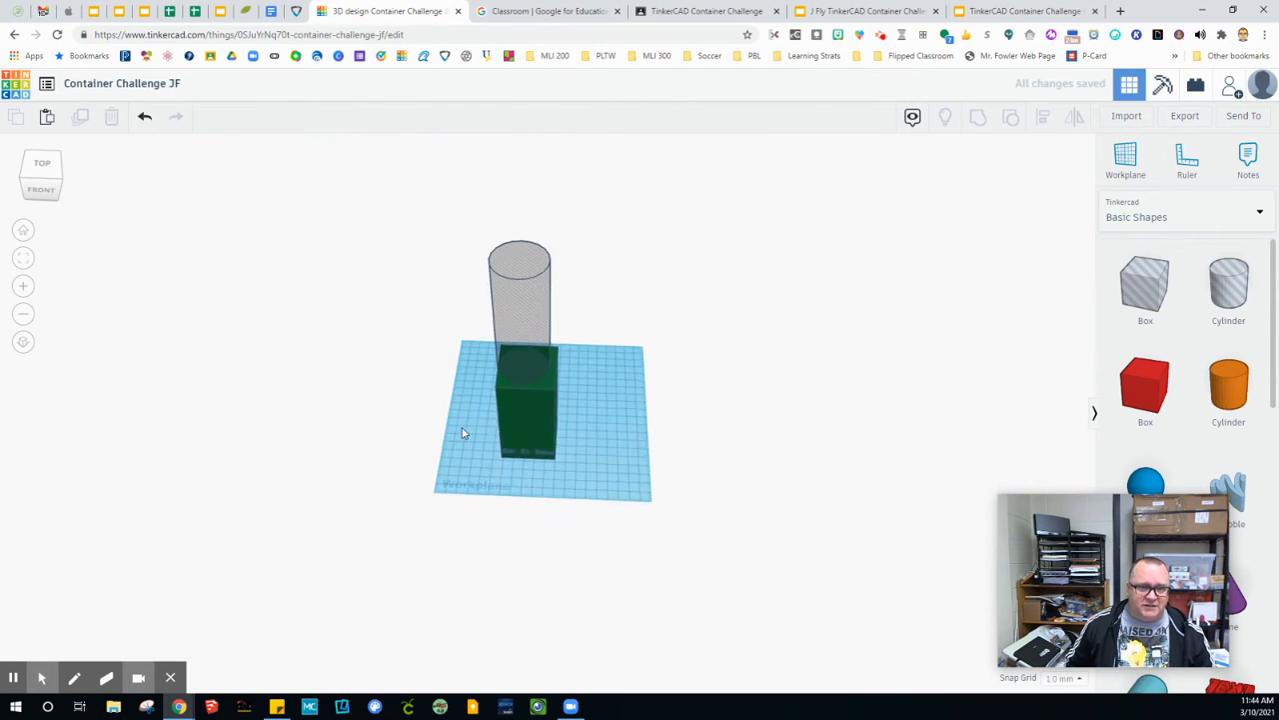
pyautogui.click(519, 300)
pyautogui.moveTo(520, 267); pyautogui.dragTo(523, 339)
pyautogui.click(605, 470)
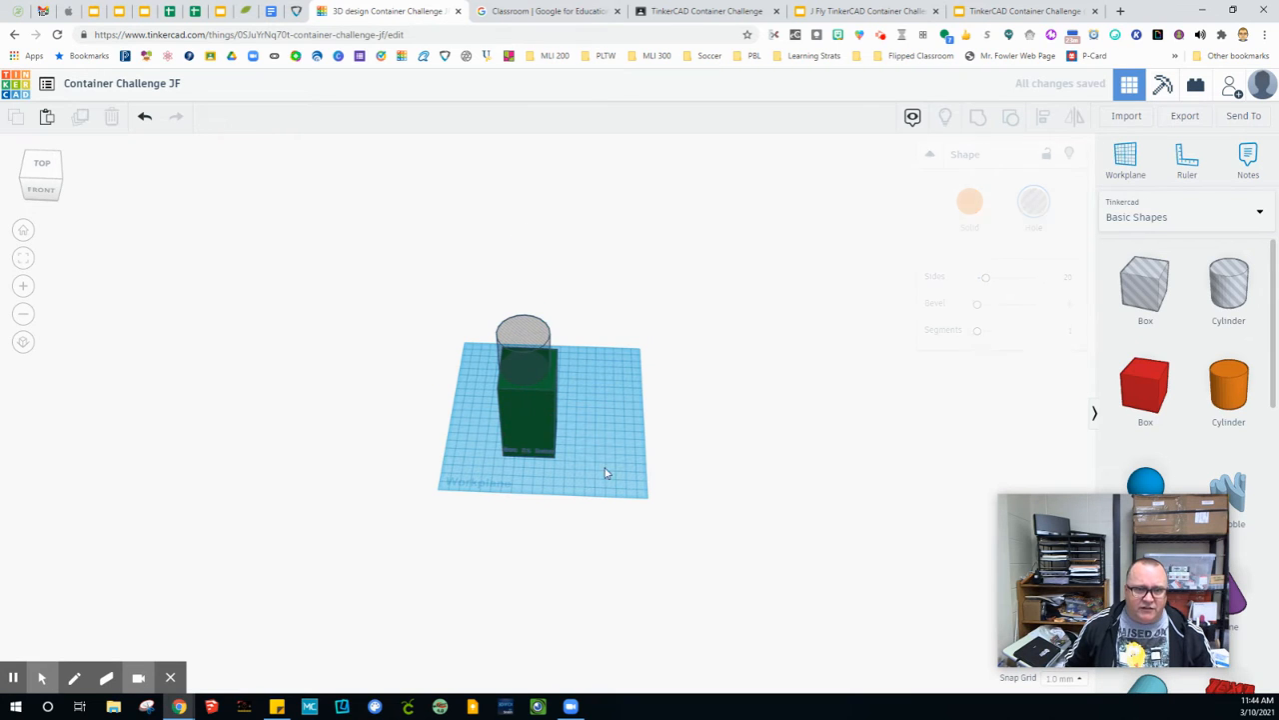
# - Align the cylinder hole to the center of the green box's width and depth, using the box as the fixed reference
pyautogui.moveTo(593, 473); pyautogui.dragTo(623, 437, button='right')
pyautogui.moveTo(471, 323); pyautogui.dragTo(613, 421)
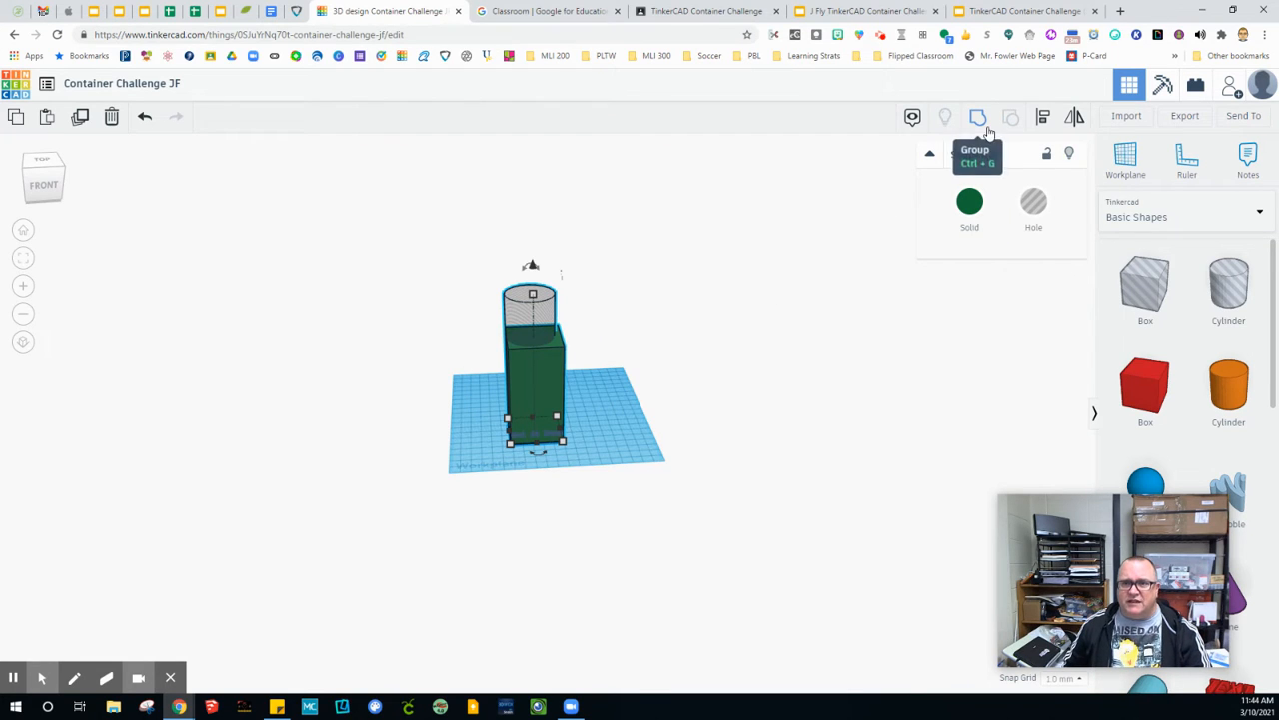
pyautogui.click(1045, 122)
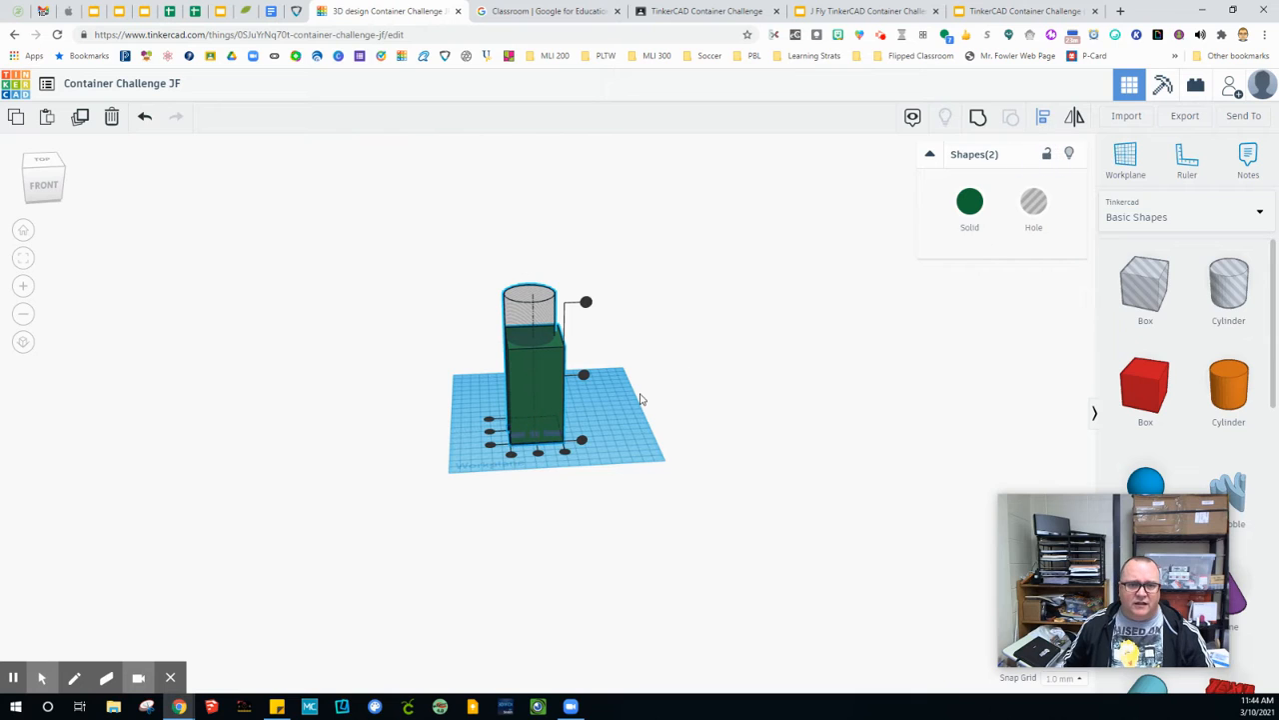
pyautogui.click(547, 360)
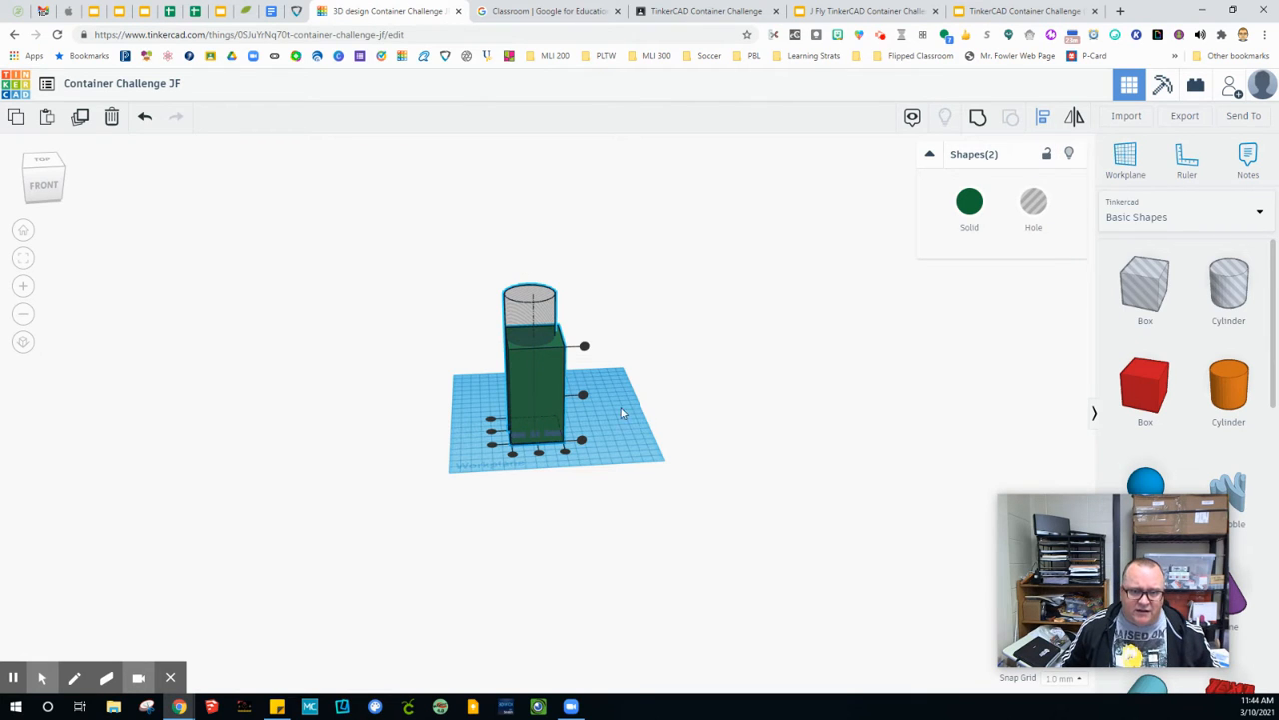
pyautogui.click(540, 456)
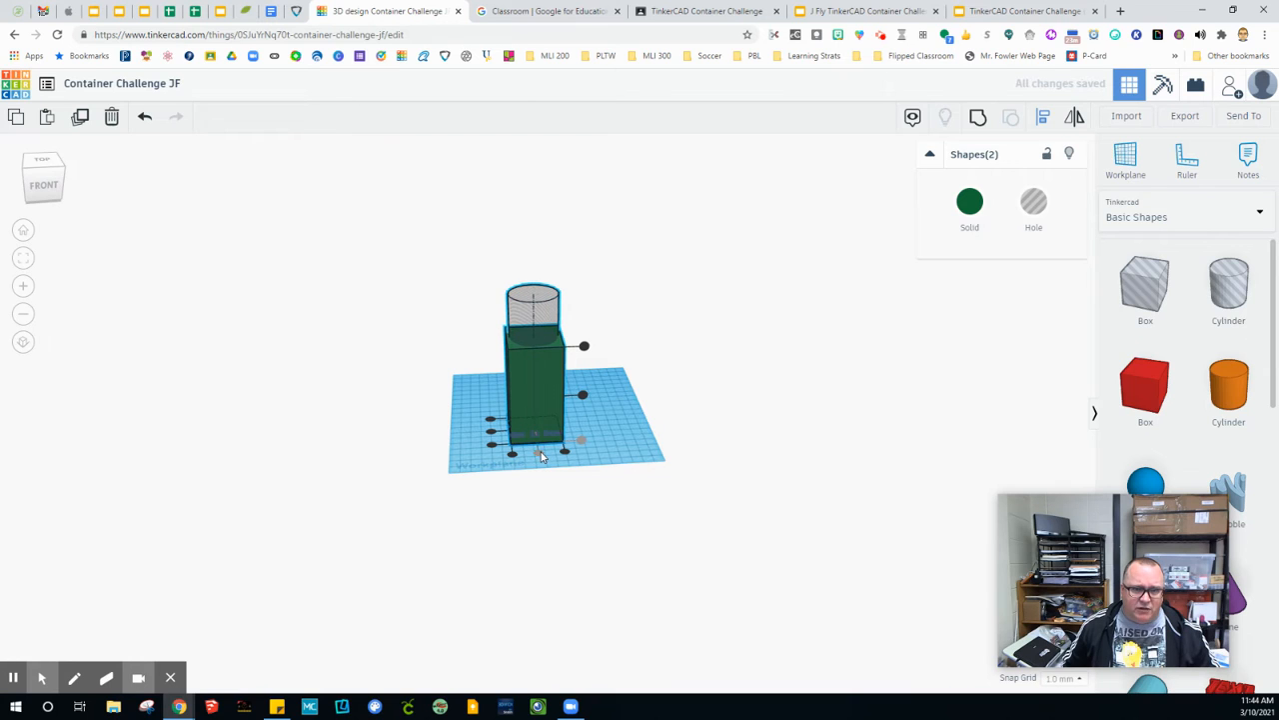
pyautogui.click(489, 435)
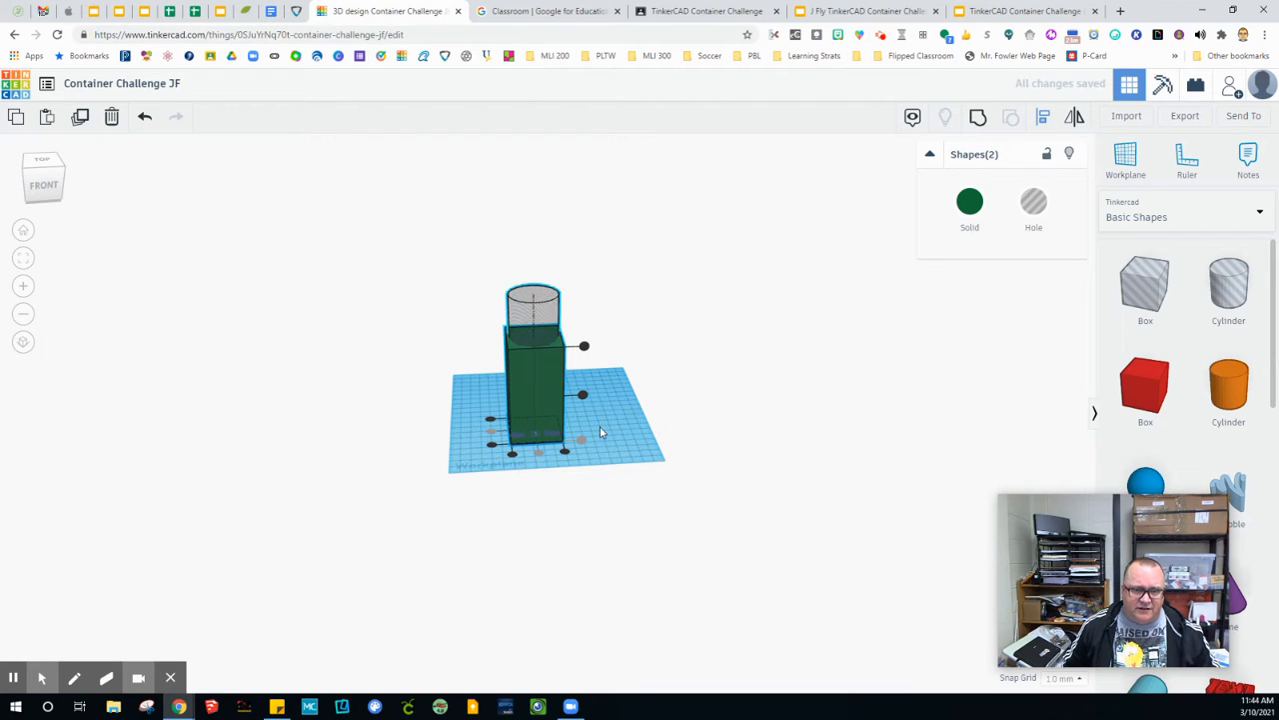
pyautogui.moveTo(651, 428); pyautogui.dragTo(565, 370, button='right')
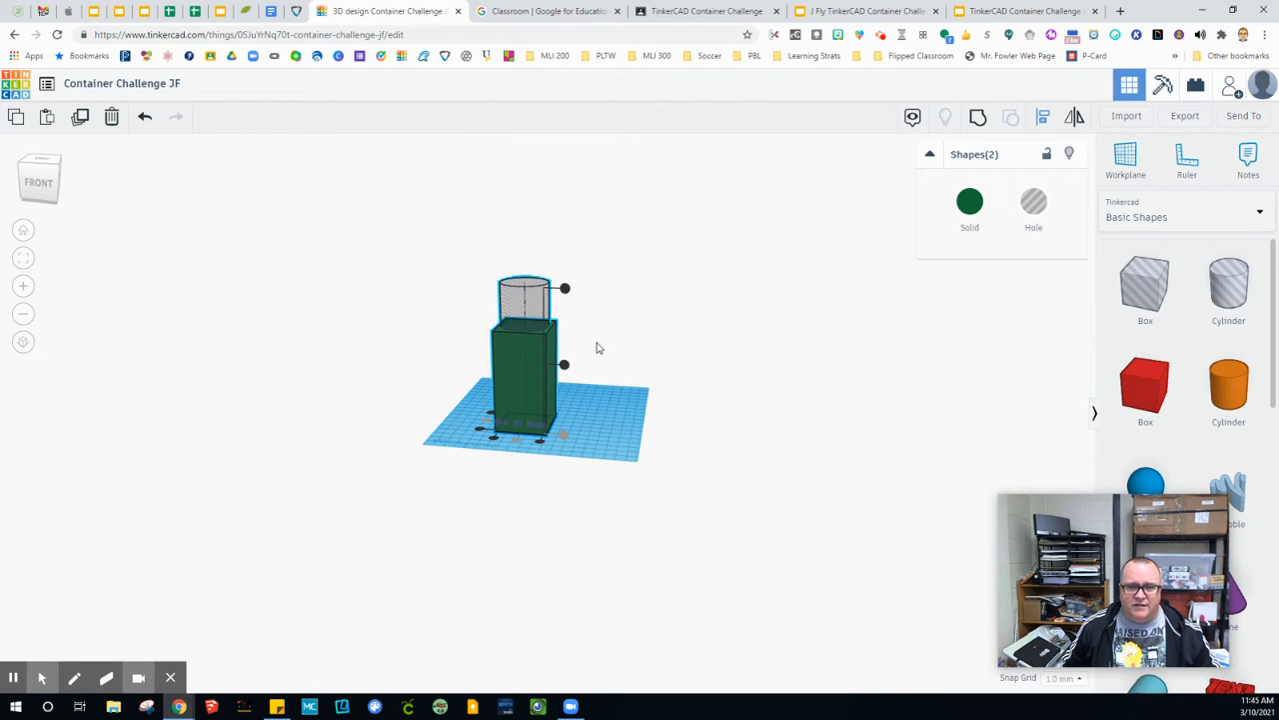
pyautogui.click(823, 345)
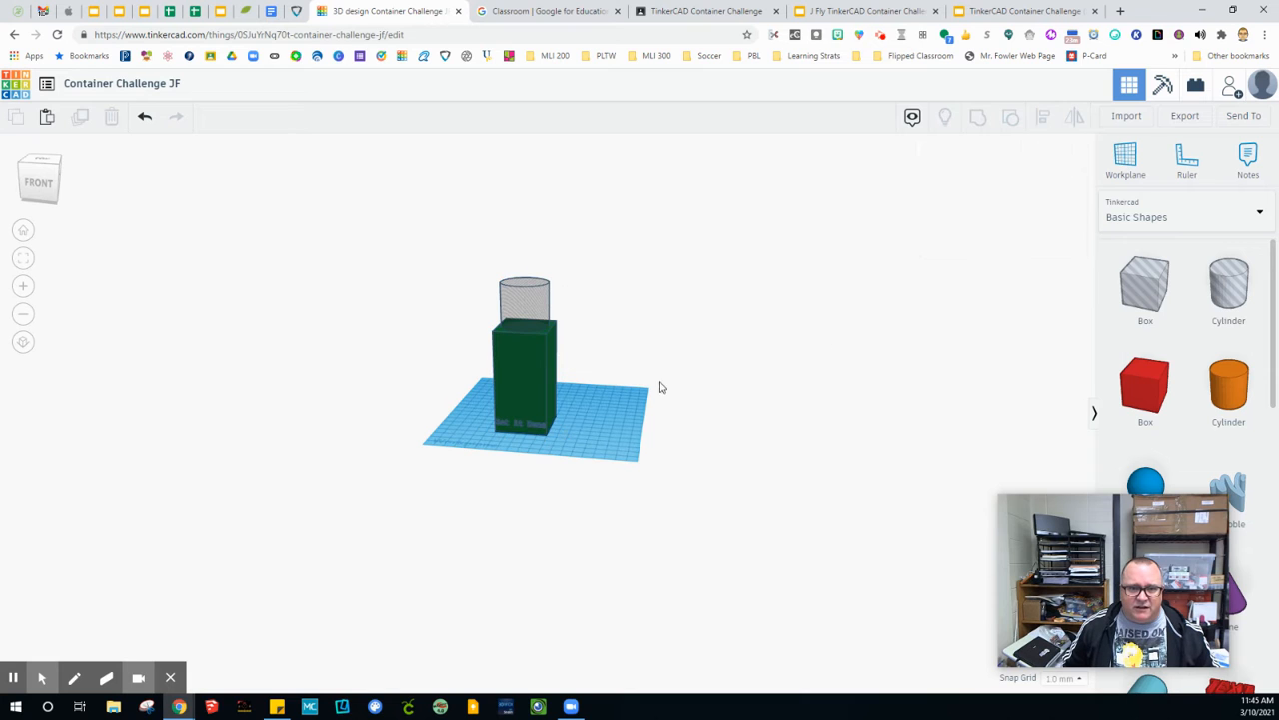
# - Set the height of the centered cylinder hole to 95 mm
pyautogui.moveTo(624, 412); pyautogui.dragTo(591, 450, button='right')
pyautogui.scroll(5, 592, 449)
pyautogui.click(533, 356)
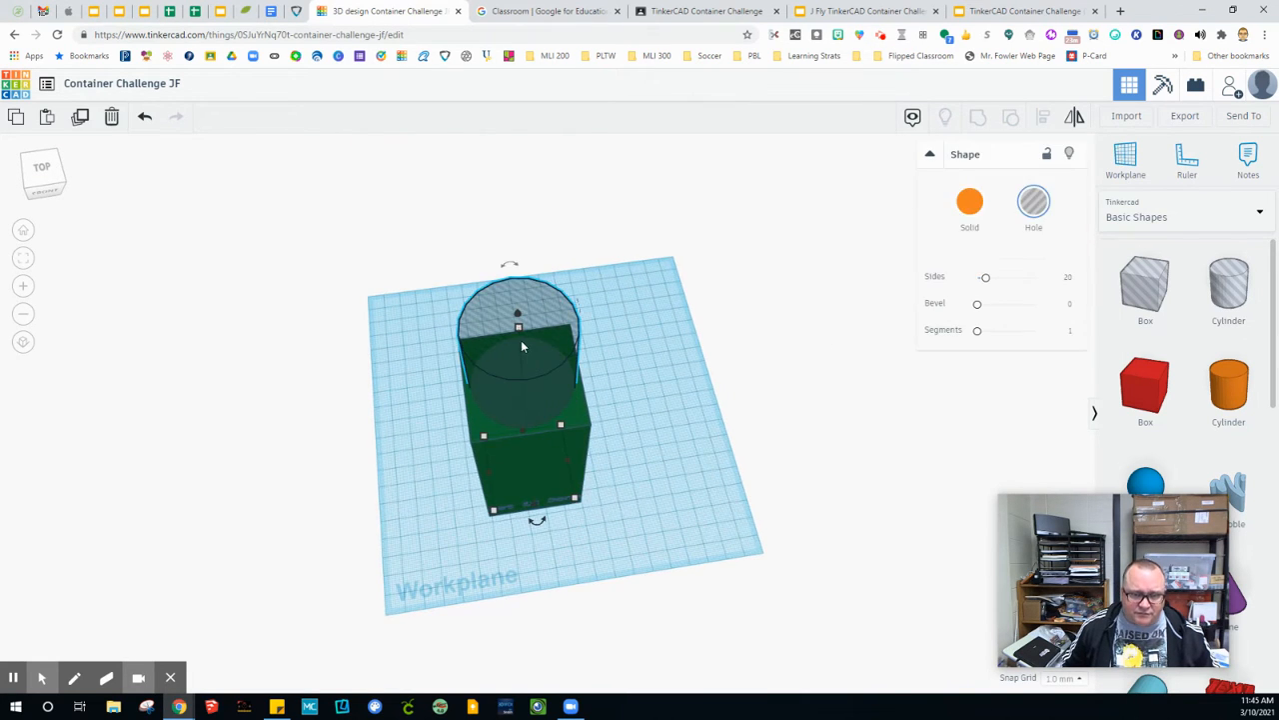
pyautogui.moveTo(520, 330); pyautogui.dragTo(522, 343)
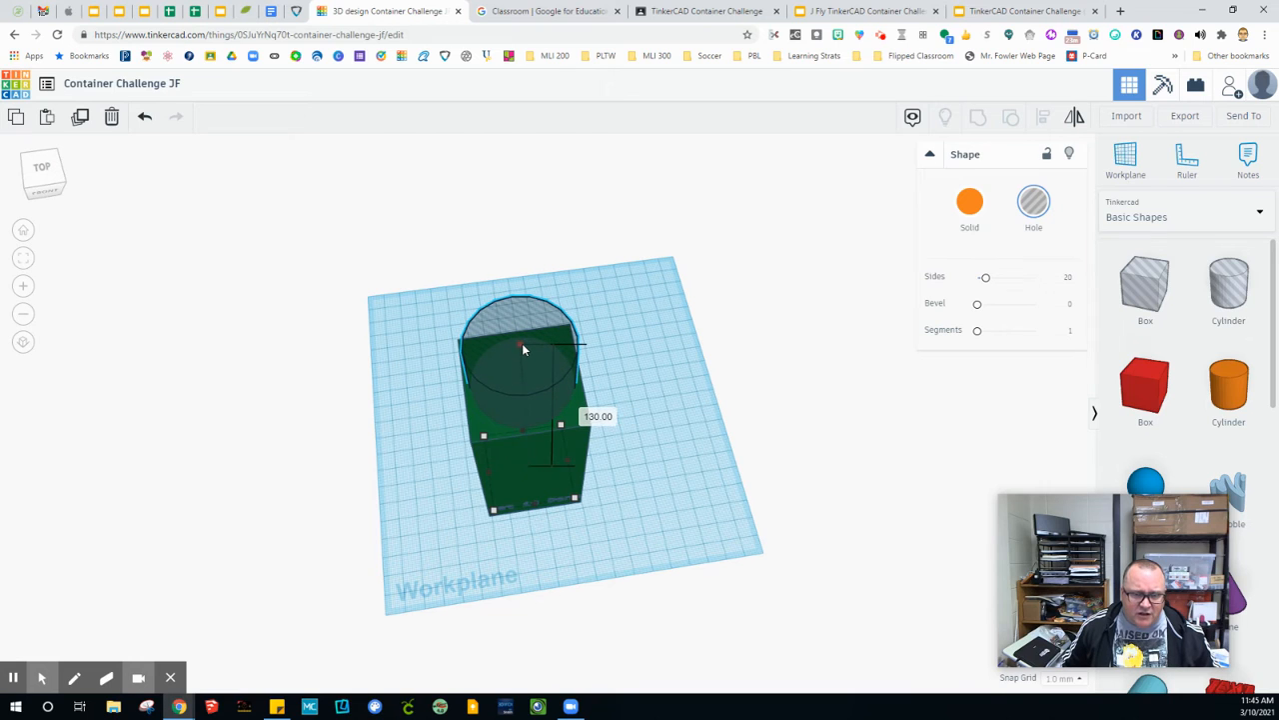
pyautogui.click(598, 416)
pyautogui.press('BackSpace')
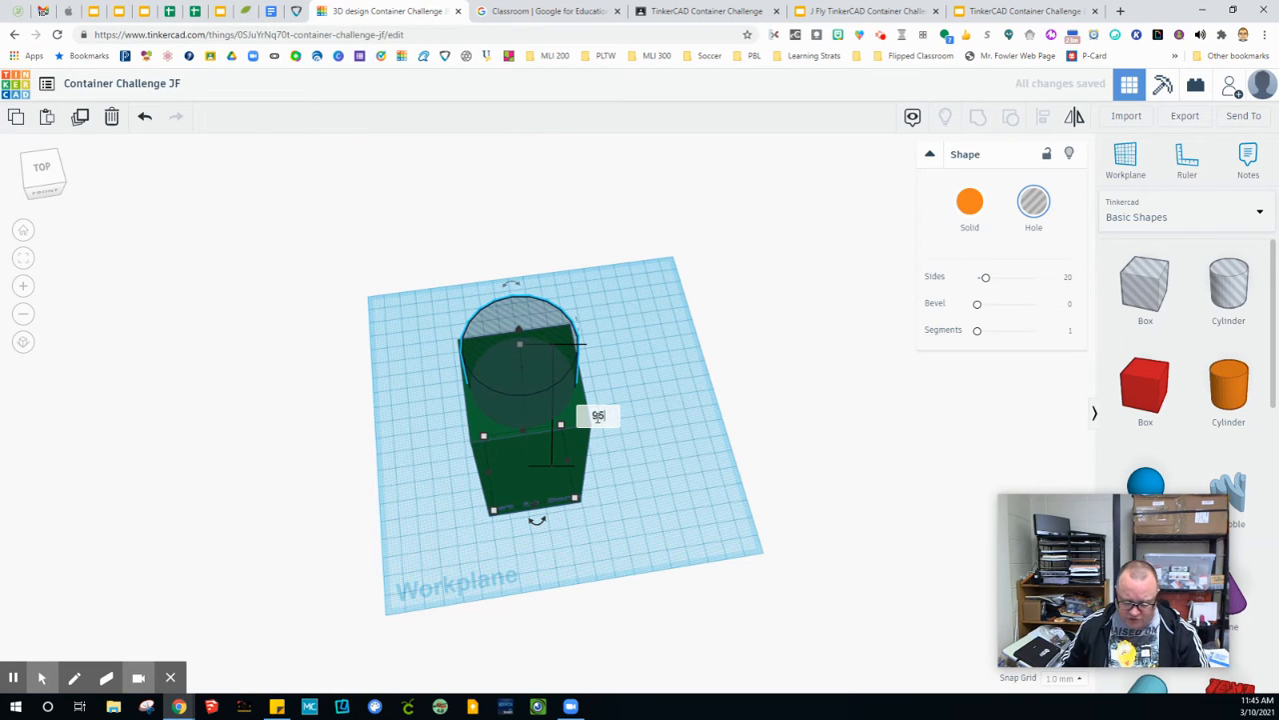
pyautogui.write('95')
pyautogui.press('Return')
pyautogui.click(660, 436)
# - Move the green box to the right and the cylinder hole to the left so the two stand apart
pyautogui.moveTo(660, 437); pyautogui.dragTo(538, 396, button='right')
pyautogui.click(536, 397)
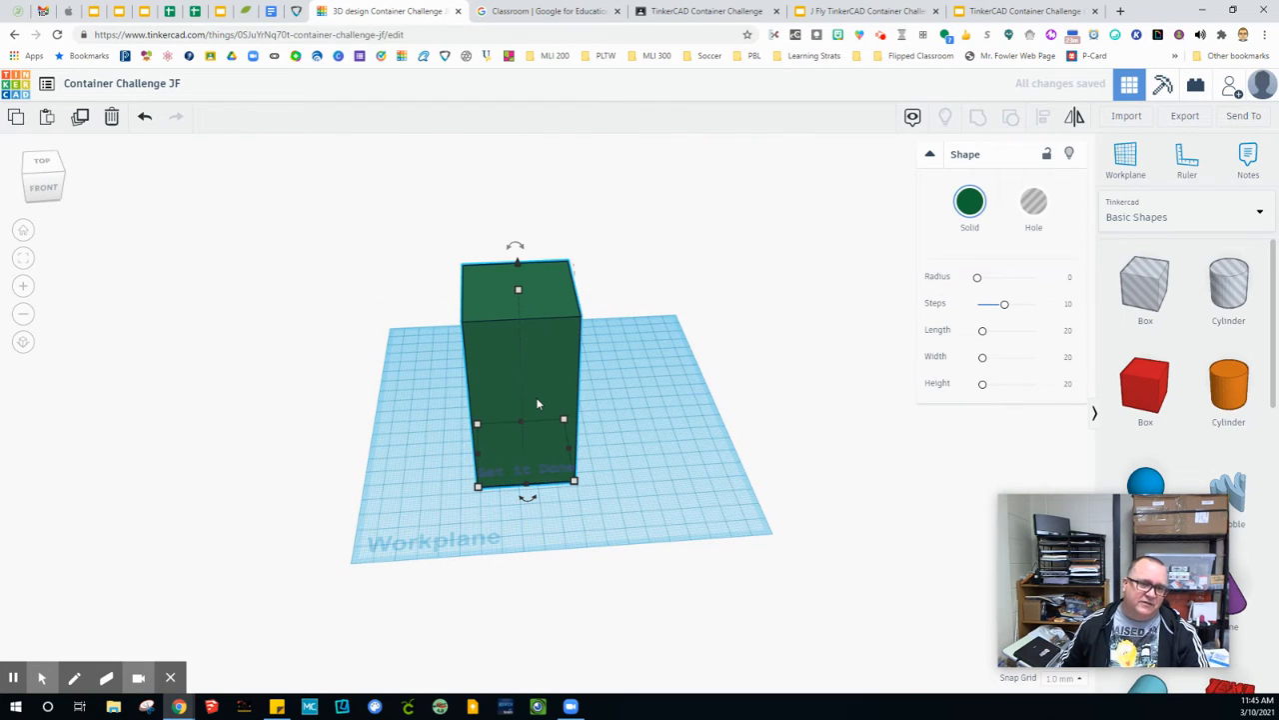
pyautogui.press('Right')
pyautogui.press('Right')
pyautogui.press('Right')
pyautogui.press('Right')
pyautogui.press('Right')
pyautogui.press('Right')
pyautogui.press('Right')
pyautogui.press('Right')
pyautogui.press('Right')
pyautogui.press('Right')
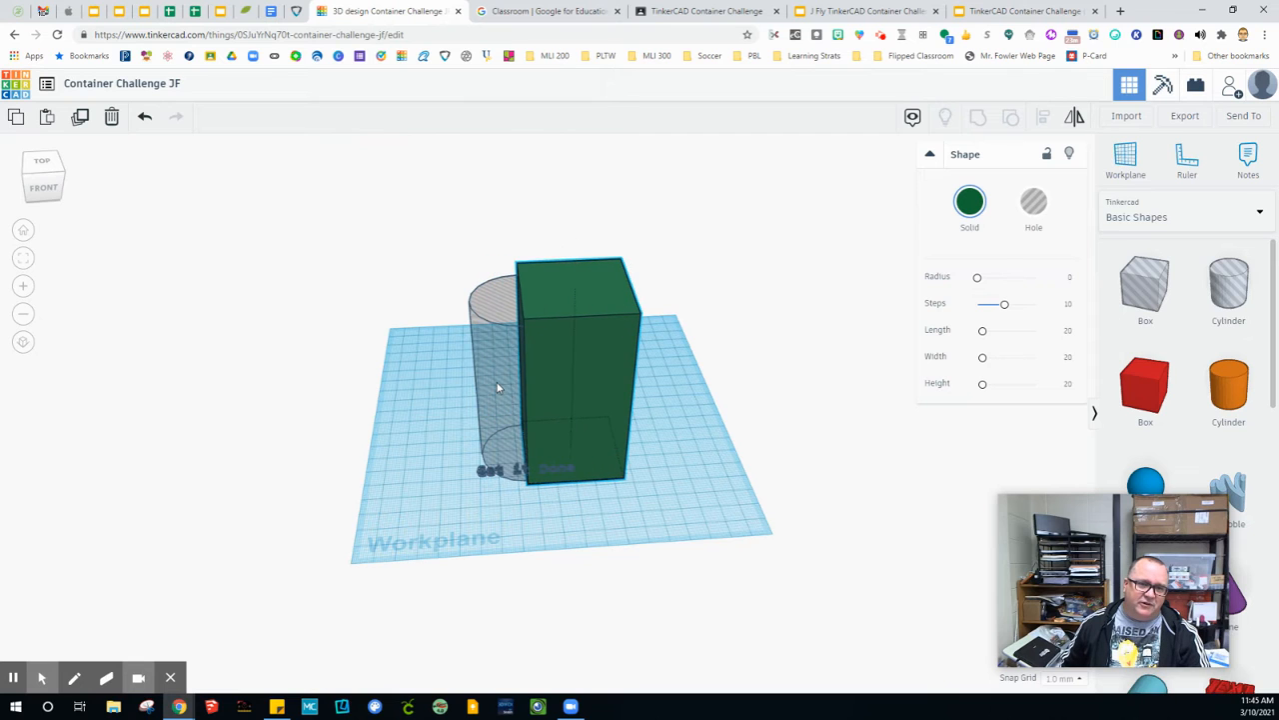
pyautogui.moveTo(505, 394); pyautogui.dragTo(379, 395)
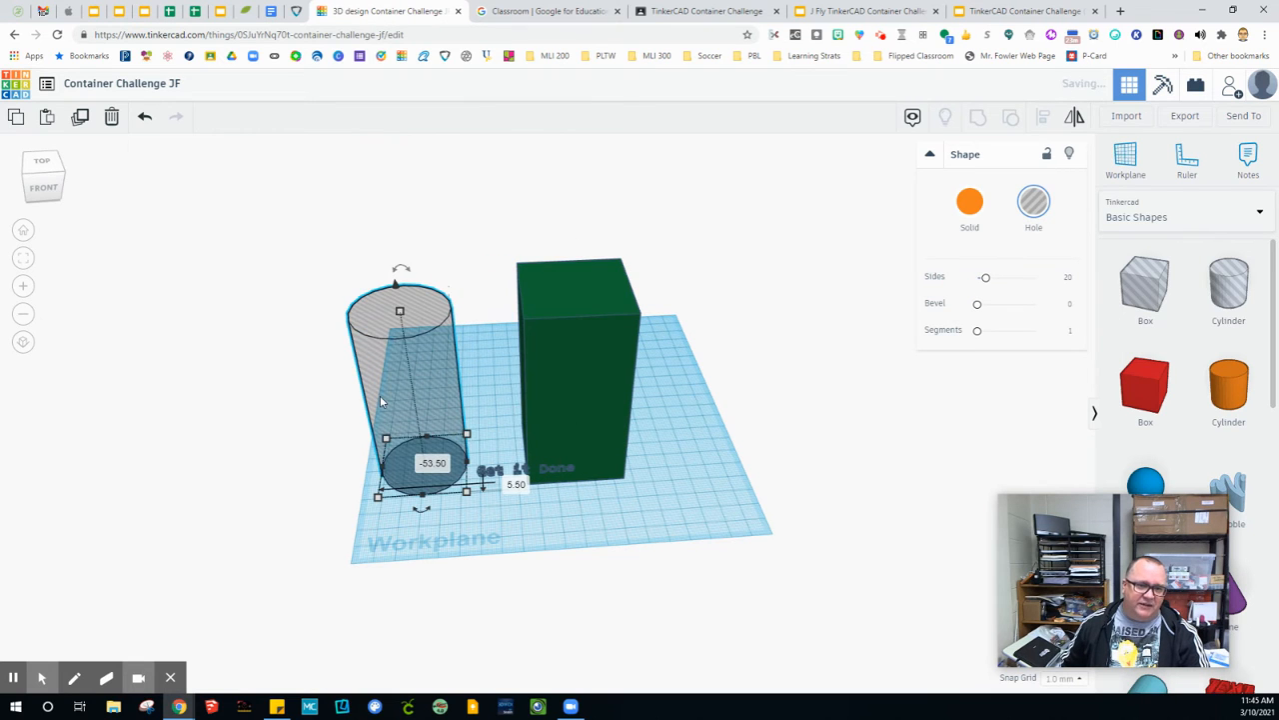
# - Undo the moves that separated the box and cylinder, along with the cylinder's last height change
pyautogui.hotkey('ctrl', 'z')
pyautogui.hotkey('ctrl', 'z')
pyautogui.hotkey('ctrl', 'y')
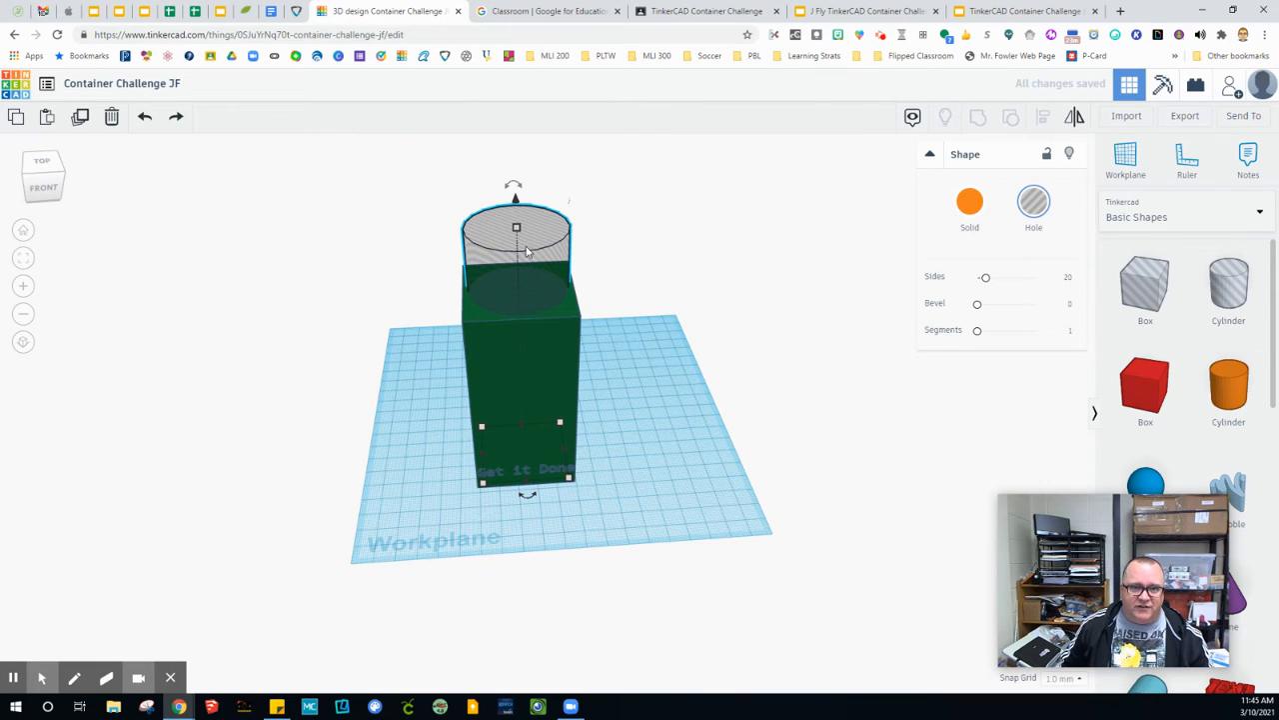
# - Lower the top of the cylinder hole until it sits flush with the green box's top face
pyautogui.moveTo(516, 230); pyautogui.dragTo(516, 261)
pyautogui.click(700, 409)
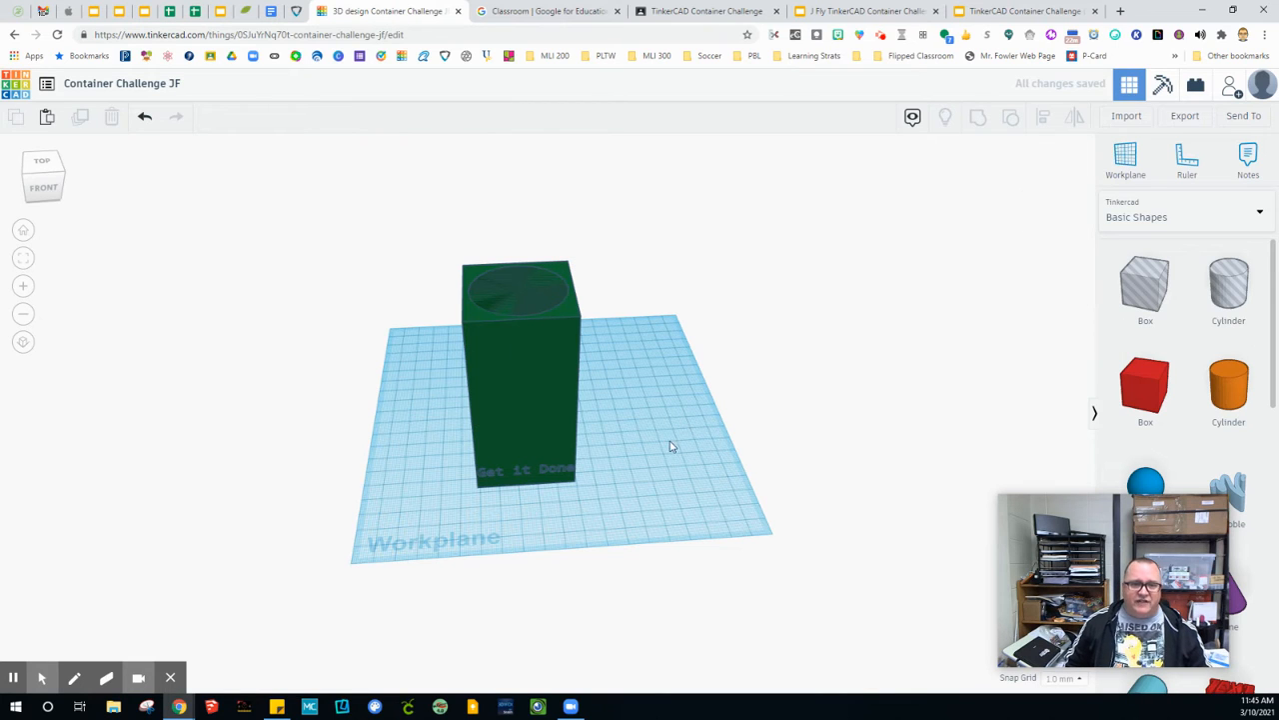
pyautogui.click(550, 469)
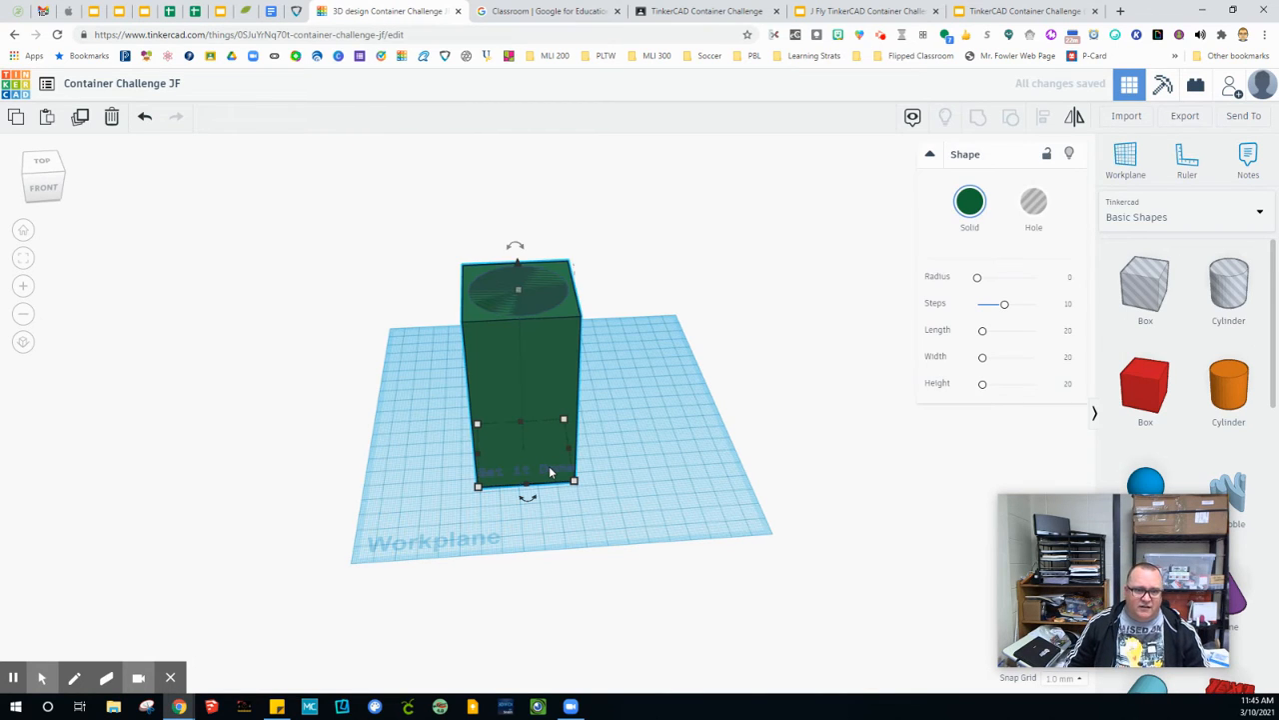
pyautogui.click(652, 351)
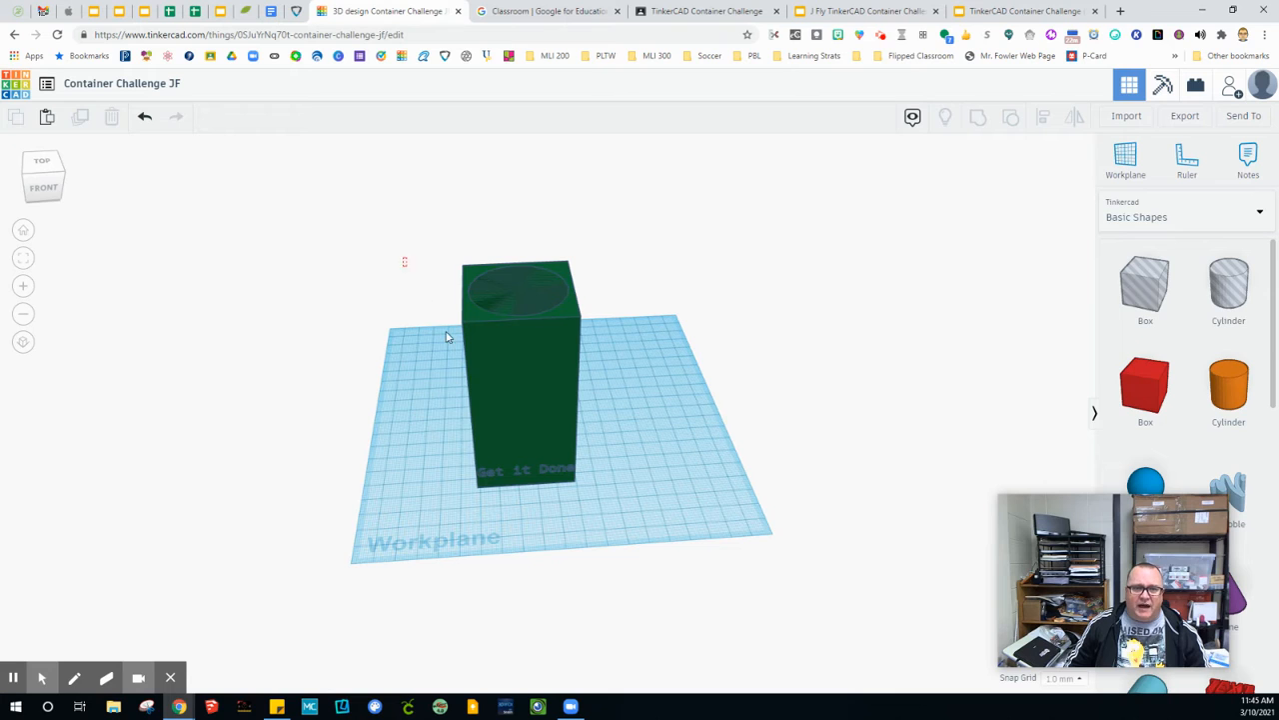
# - Group the green box with the cylinder hole to cut the round cavity into the container
pyautogui.moveTo(446, 337); pyautogui.dragTo(645, 445)
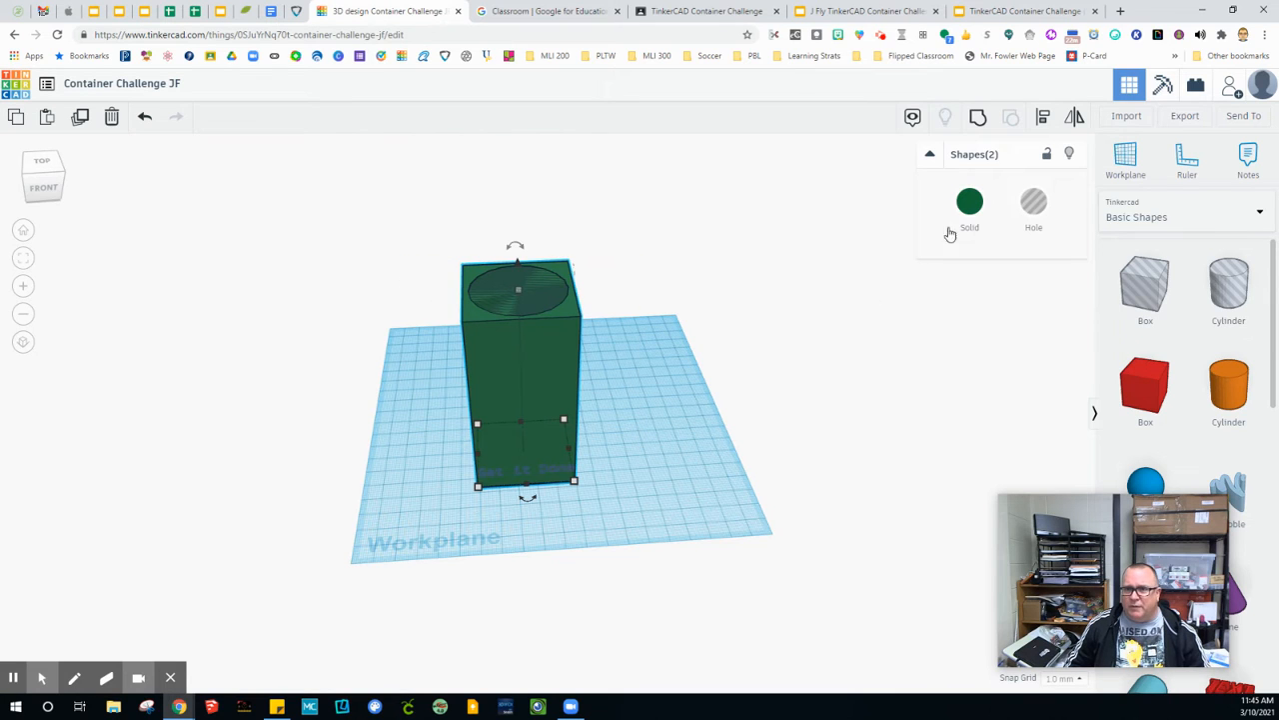
pyautogui.click(976, 118)
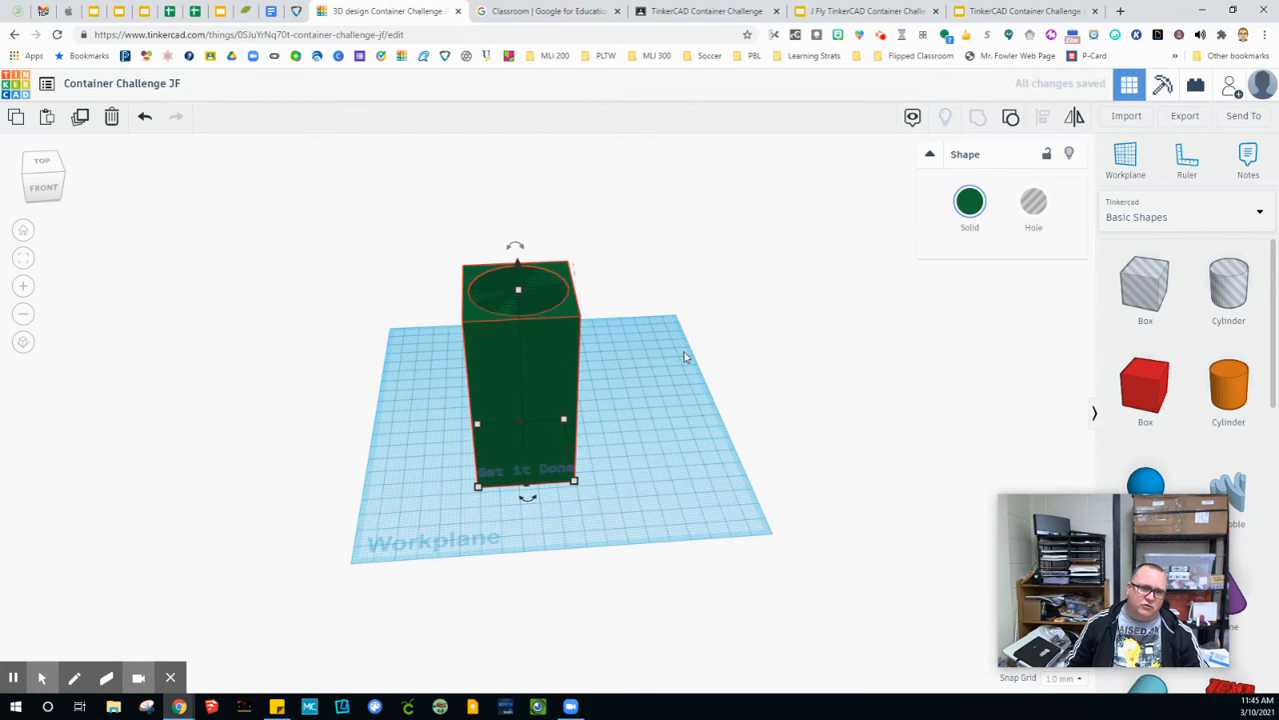
pyautogui.click(666, 401)
pyautogui.moveTo(666, 401)
pyautogui.mouseDown(button='right')
pyautogui.moveTo(649, 473)
pyautogui.moveTo(600, 477)
pyautogui.moveTo(563, 434)
pyautogui.moveTo(599, 365)
pyautogui.moveTo(639, 414)
pyautogui.moveTo(657, 407)
pyautogui.mouseUp(button='right')
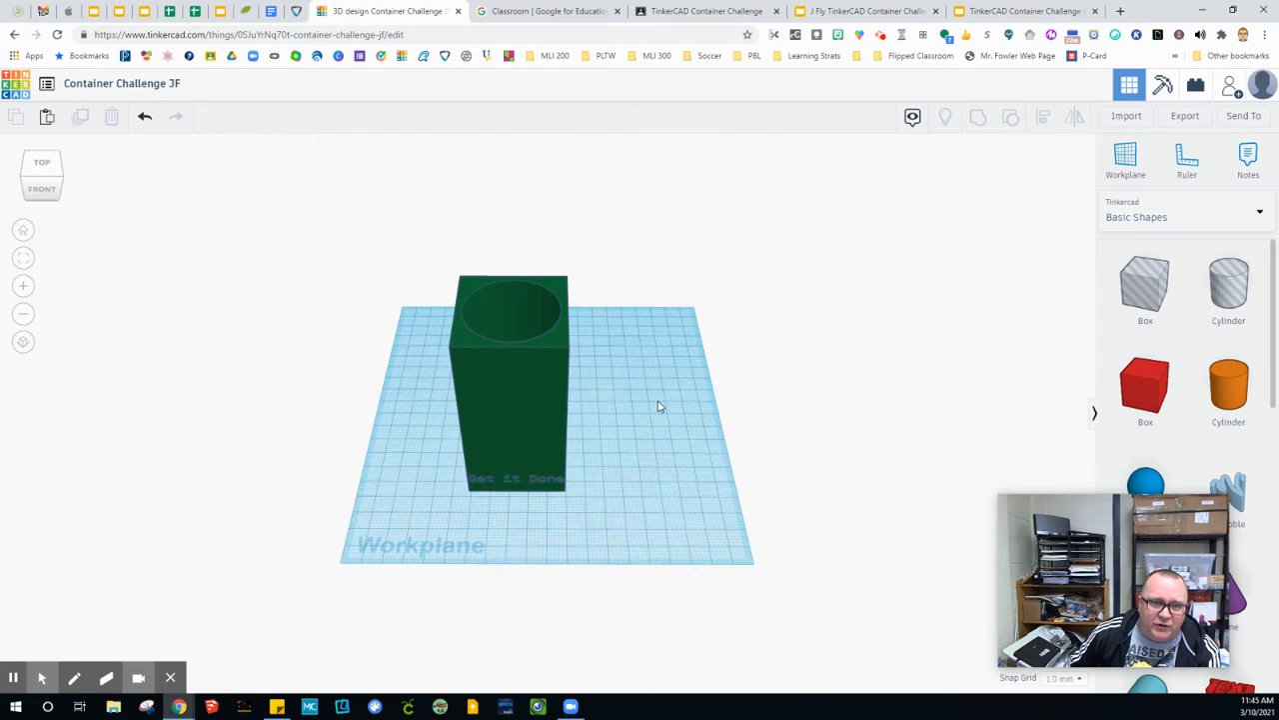
pyautogui.click(521, 330)
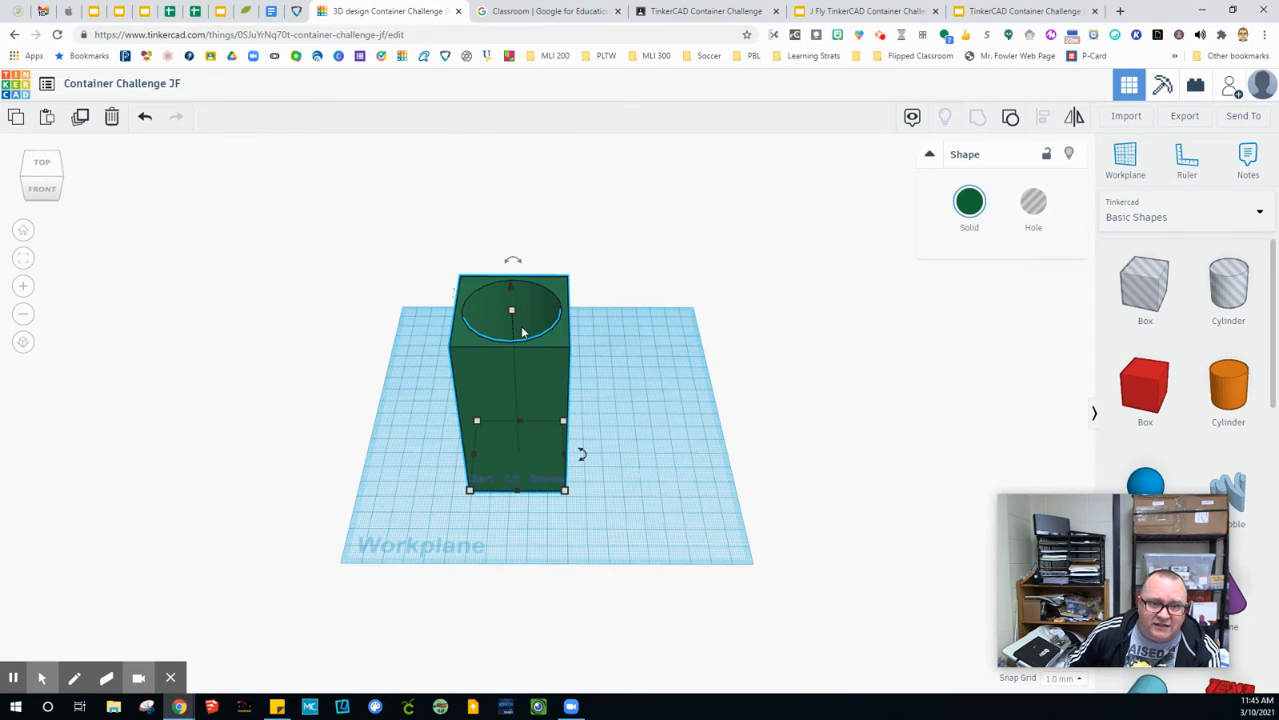
pyautogui.click(673, 424)
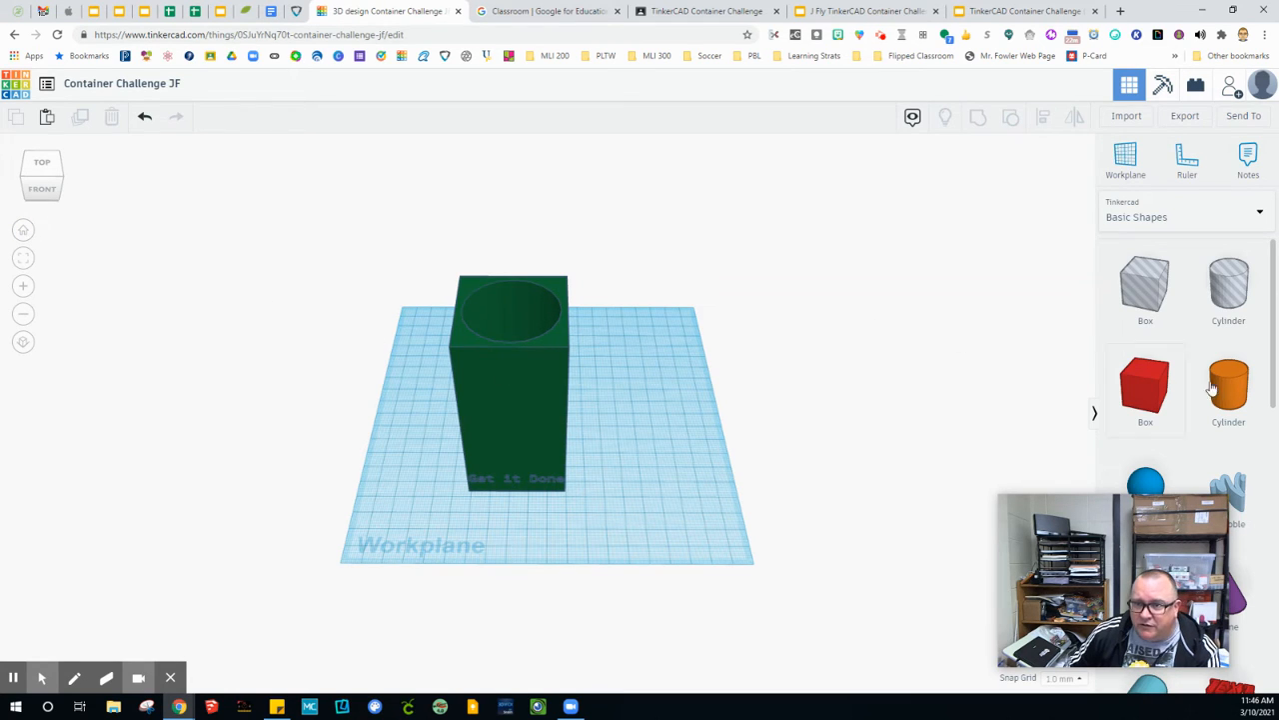
# - Add a solid red box on the workplane beside the green container and set its length and width to 50 mm
pyautogui.moveTo(1145, 392); pyautogui.dragTo(615, 443)
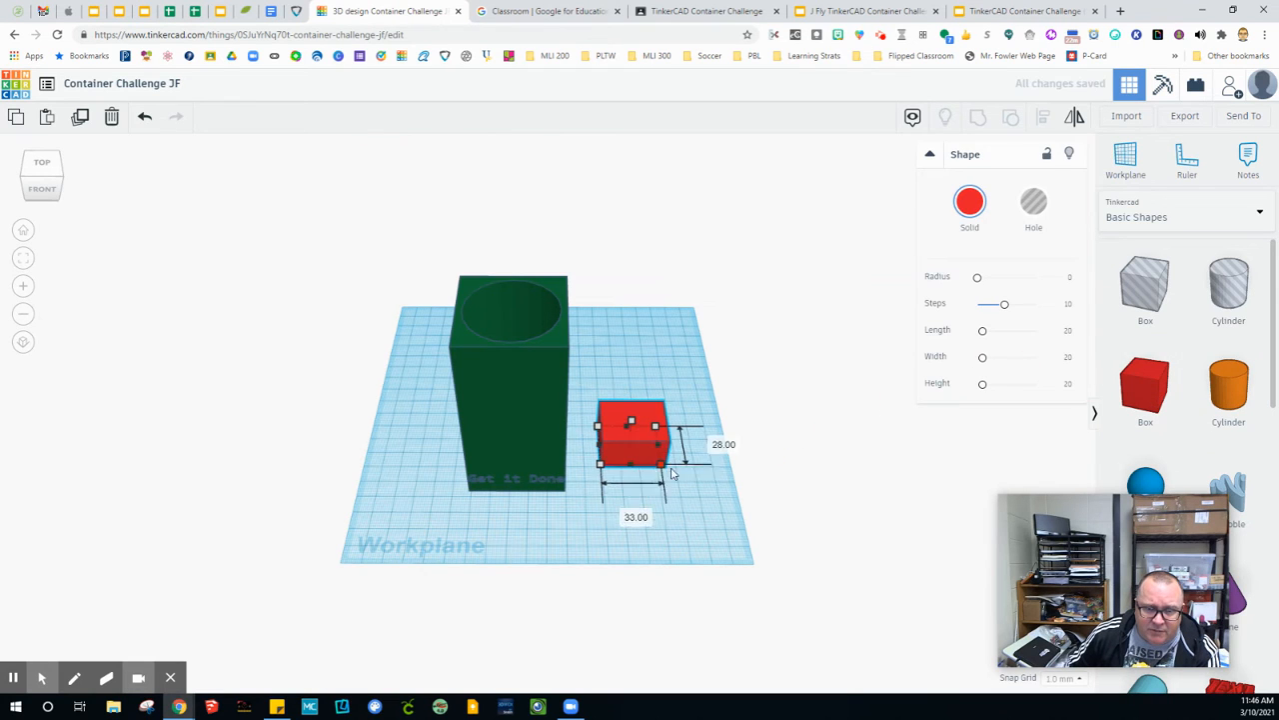
pyautogui.click(642, 522)
pyautogui.write('50')
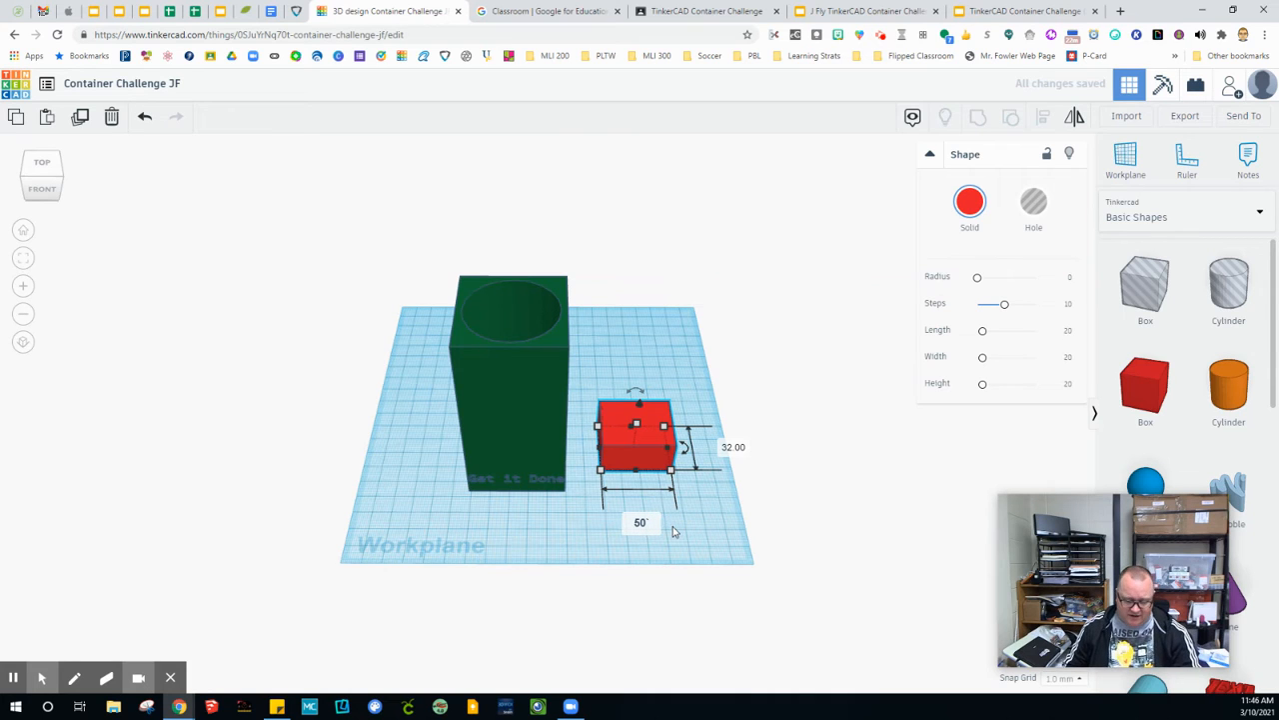
pyautogui.press('Tab')
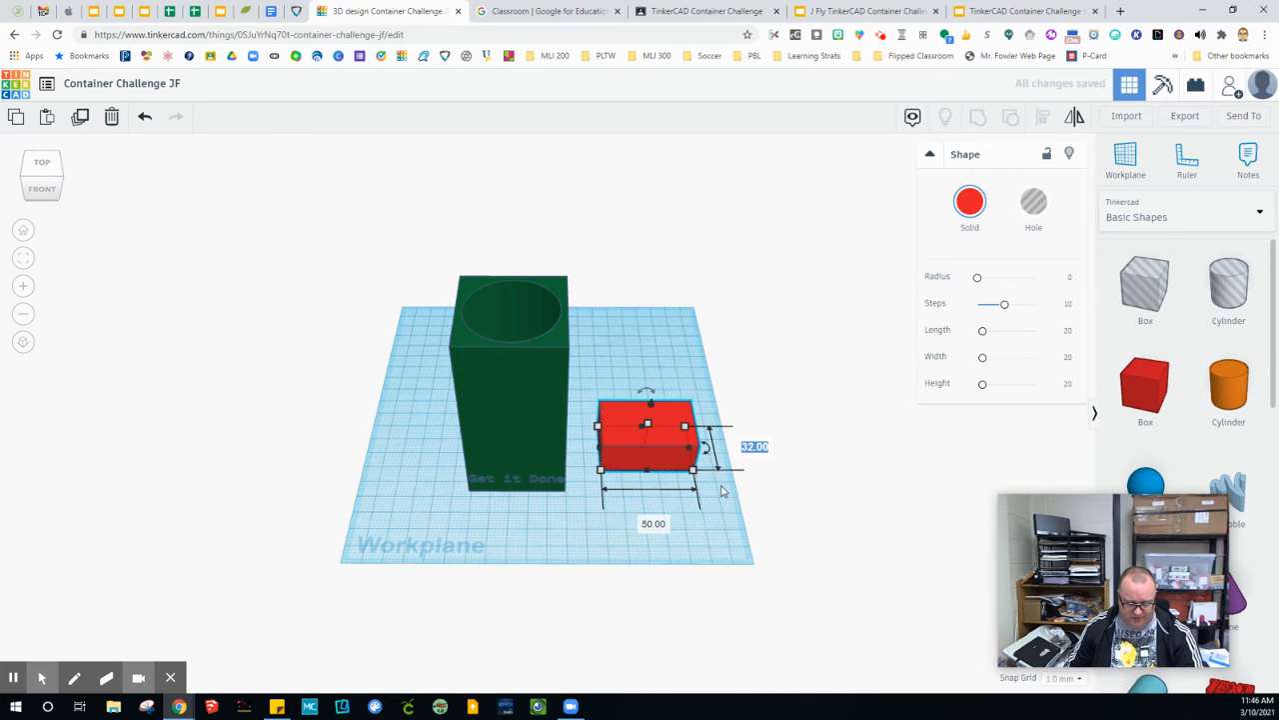
pyautogui.write('50')
pyautogui.press('Return')
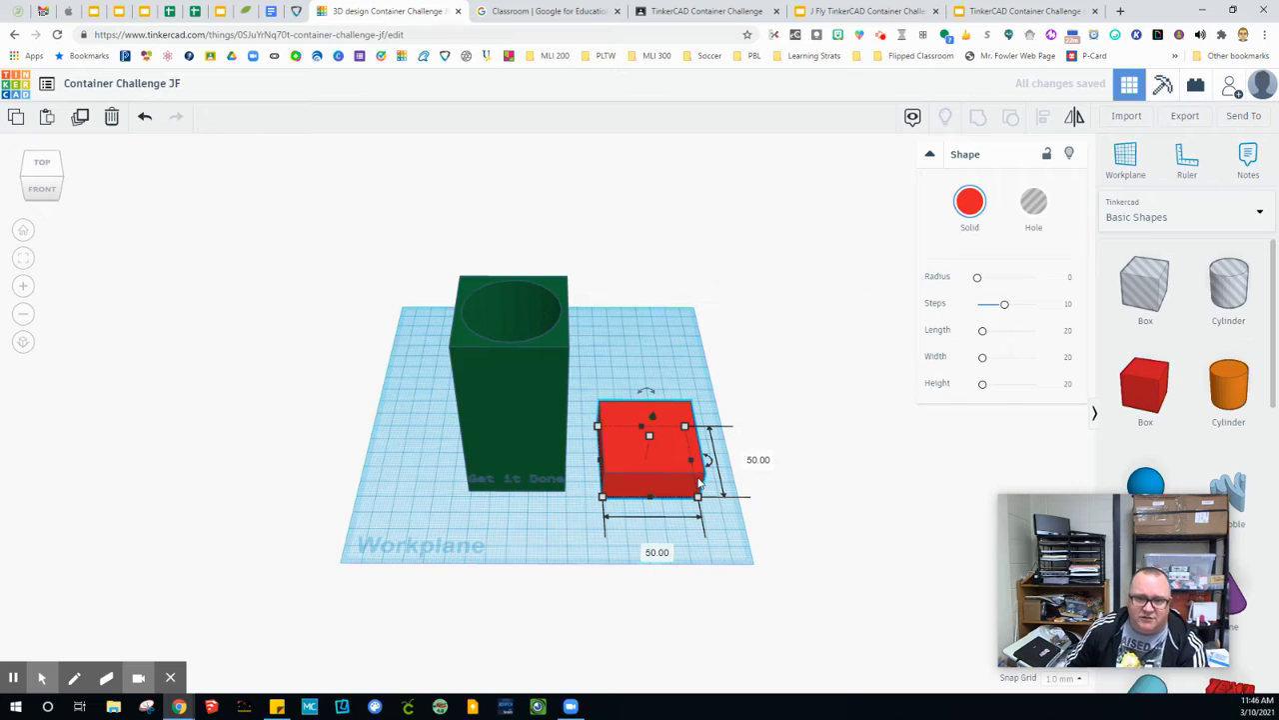
pyautogui.moveTo(742, 525); pyautogui.dragTo(732, 461, button='right')
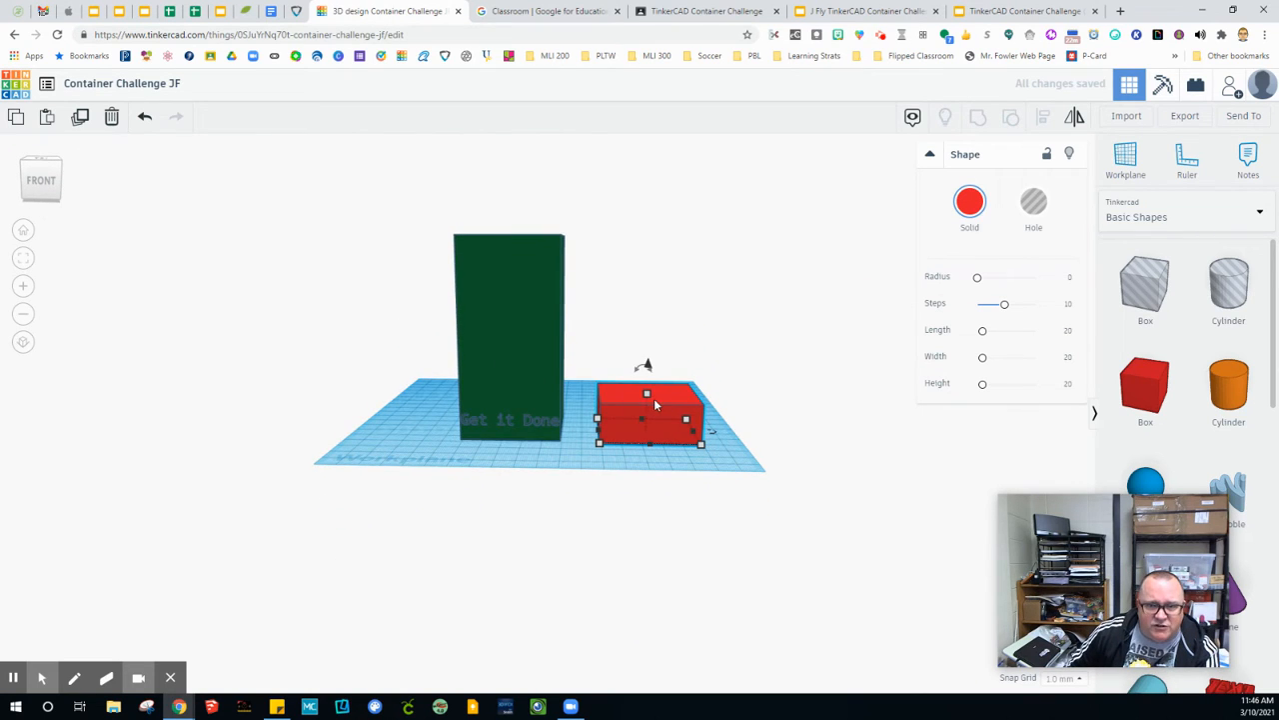
pyautogui.moveTo(650, 398)
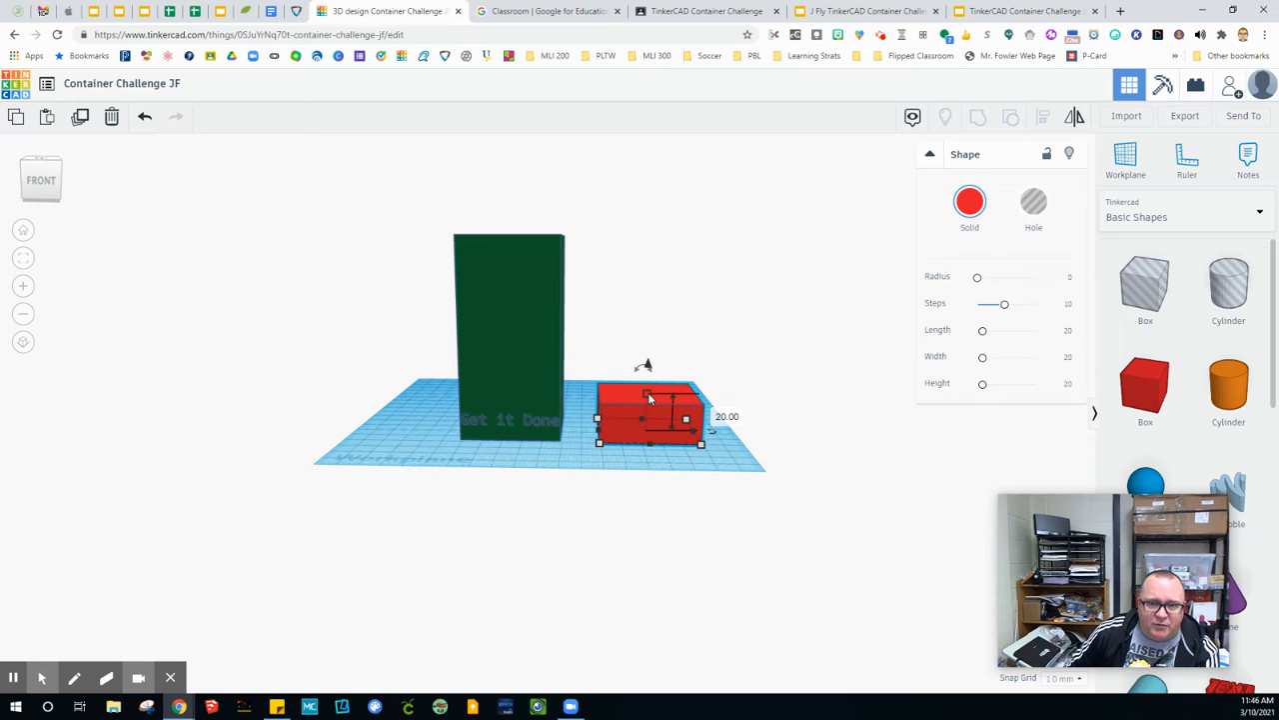
pyautogui.click(727, 449)
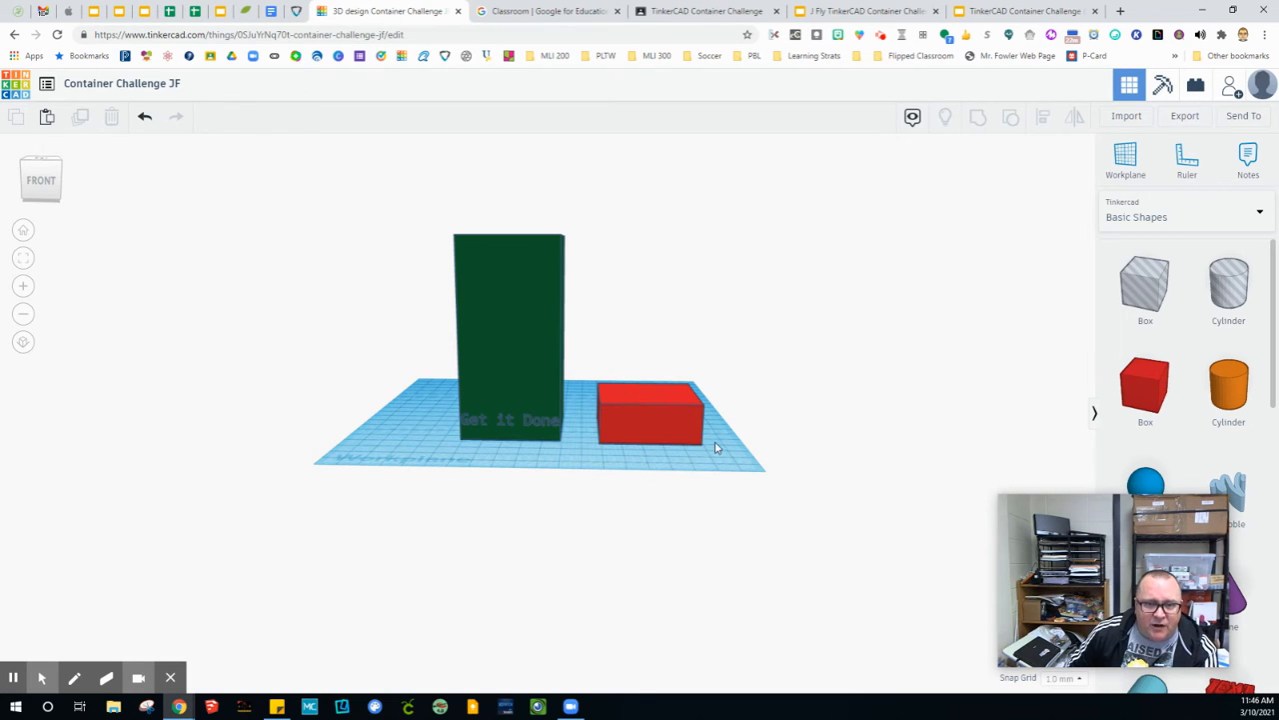
# - Add a solid cylinder at the red box and set its length and width to 44 mm
pyautogui.moveTo(714, 461); pyautogui.dragTo(713, 538, button='right')
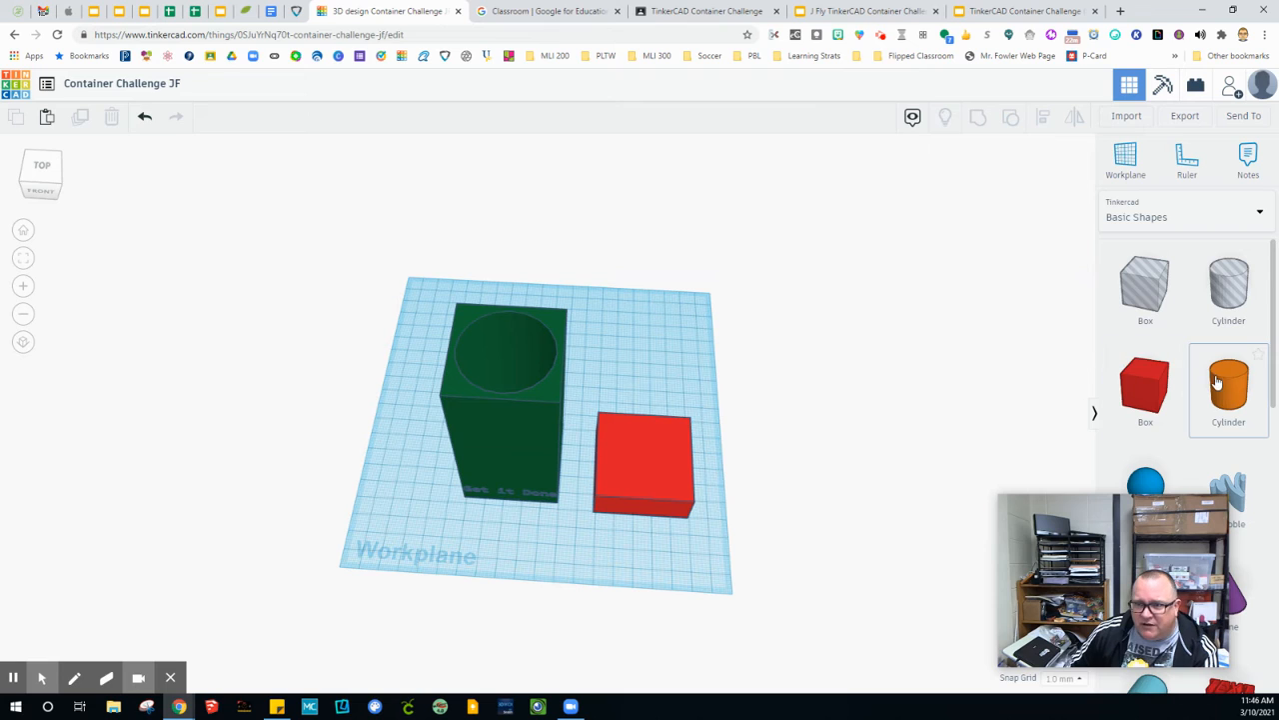
pyautogui.moveTo(1237, 387); pyautogui.dragTo(670, 506)
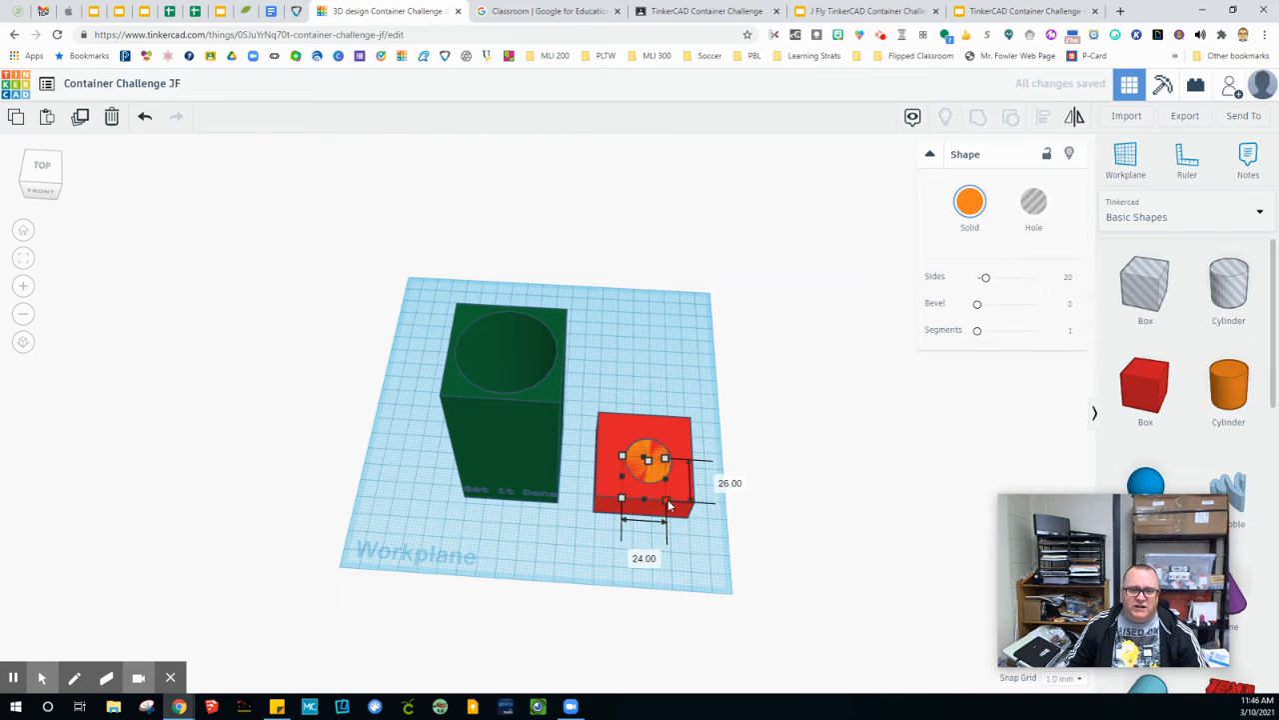
pyautogui.click(645, 561)
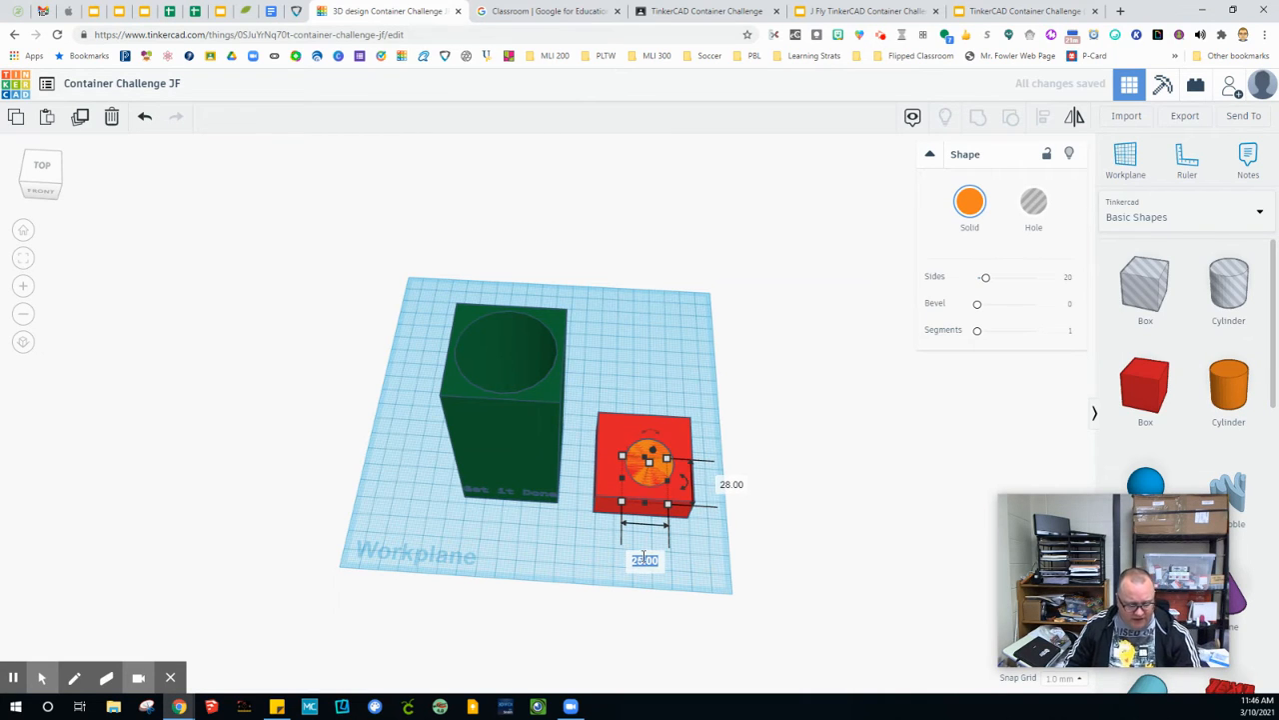
pyautogui.write('44')
pyautogui.press('Tab')
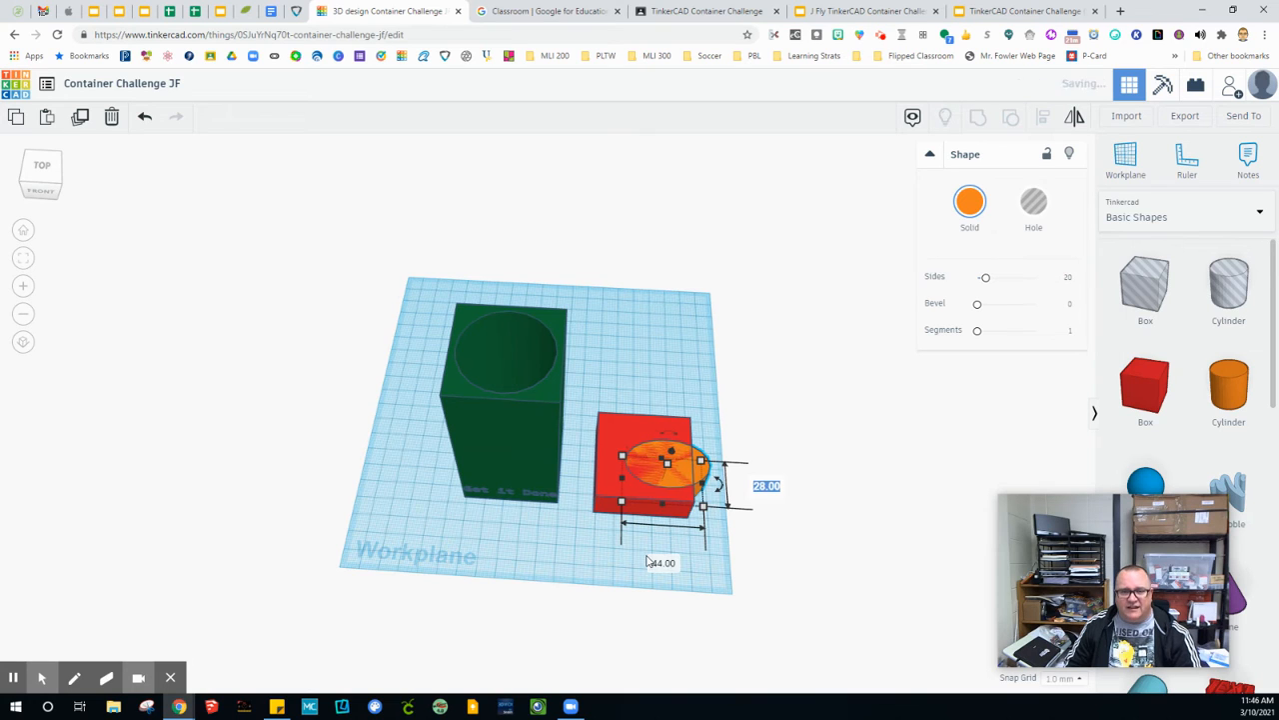
pyautogui.write('4')
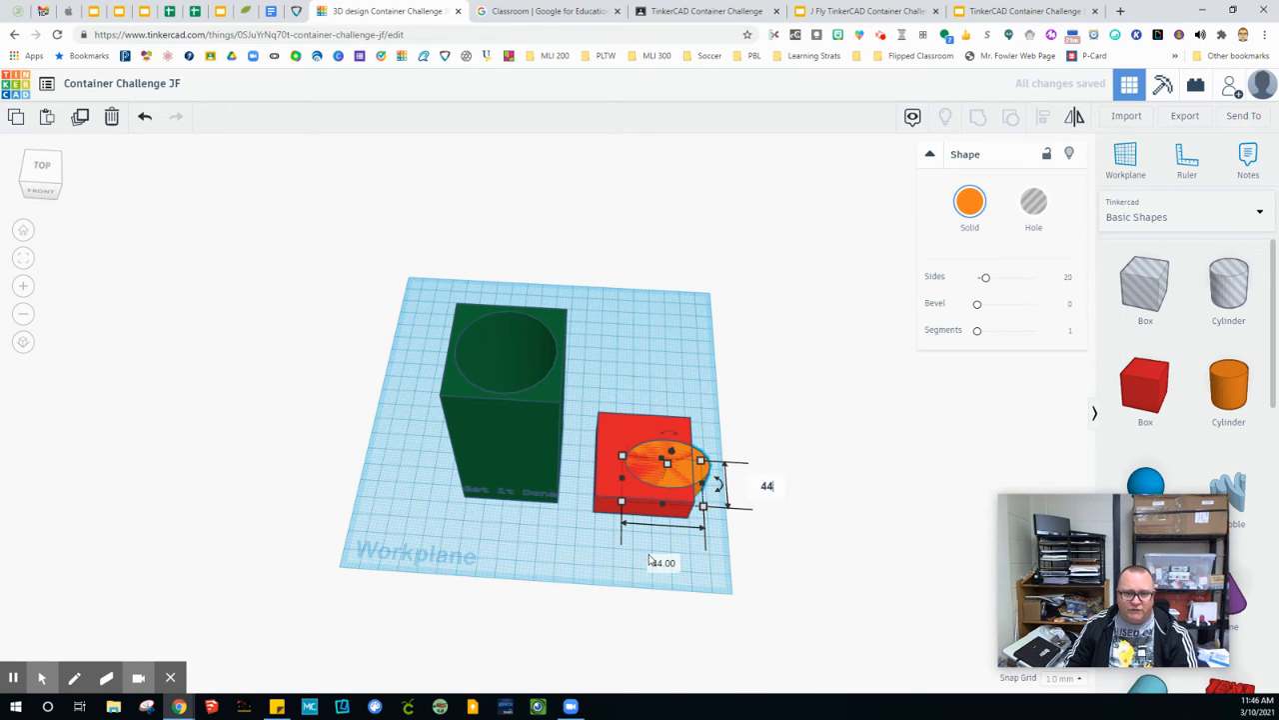
pyautogui.write('4')
pyautogui.press('Return')
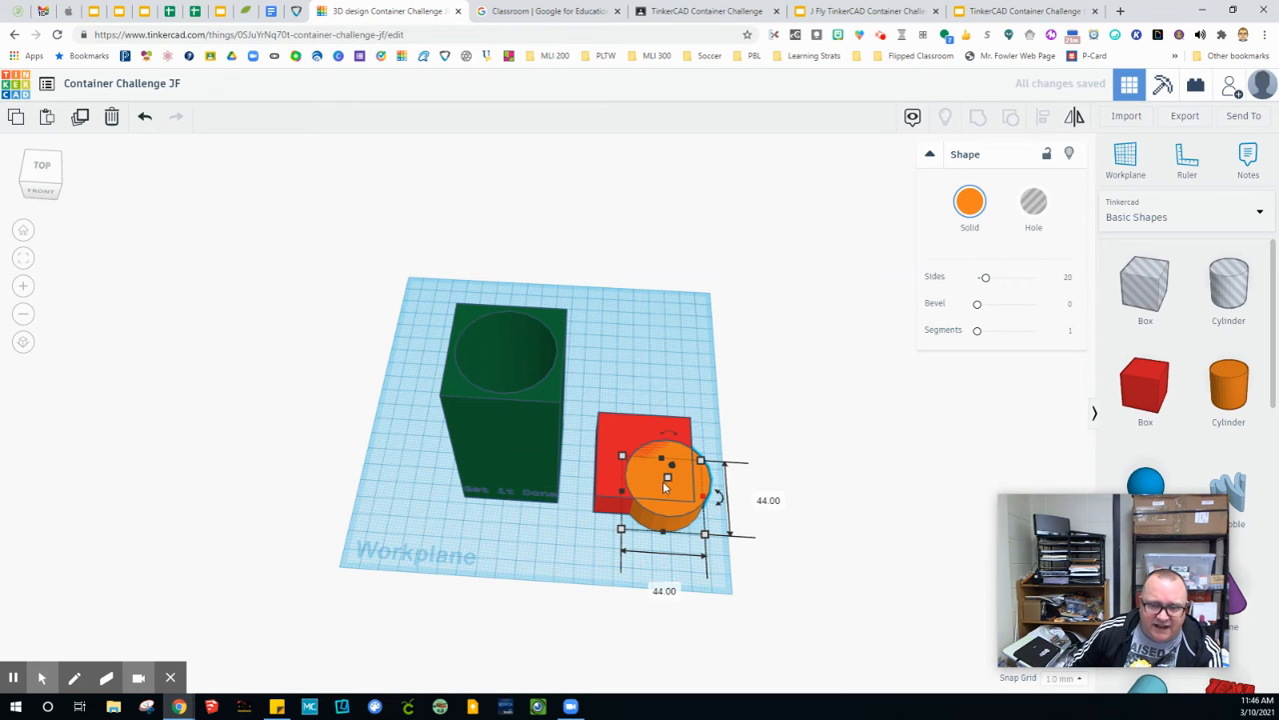
# - Set the height of the orange cylinder to 25 mm
pyautogui.moveTo(670, 474); pyautogui.dragTo(678, 473)
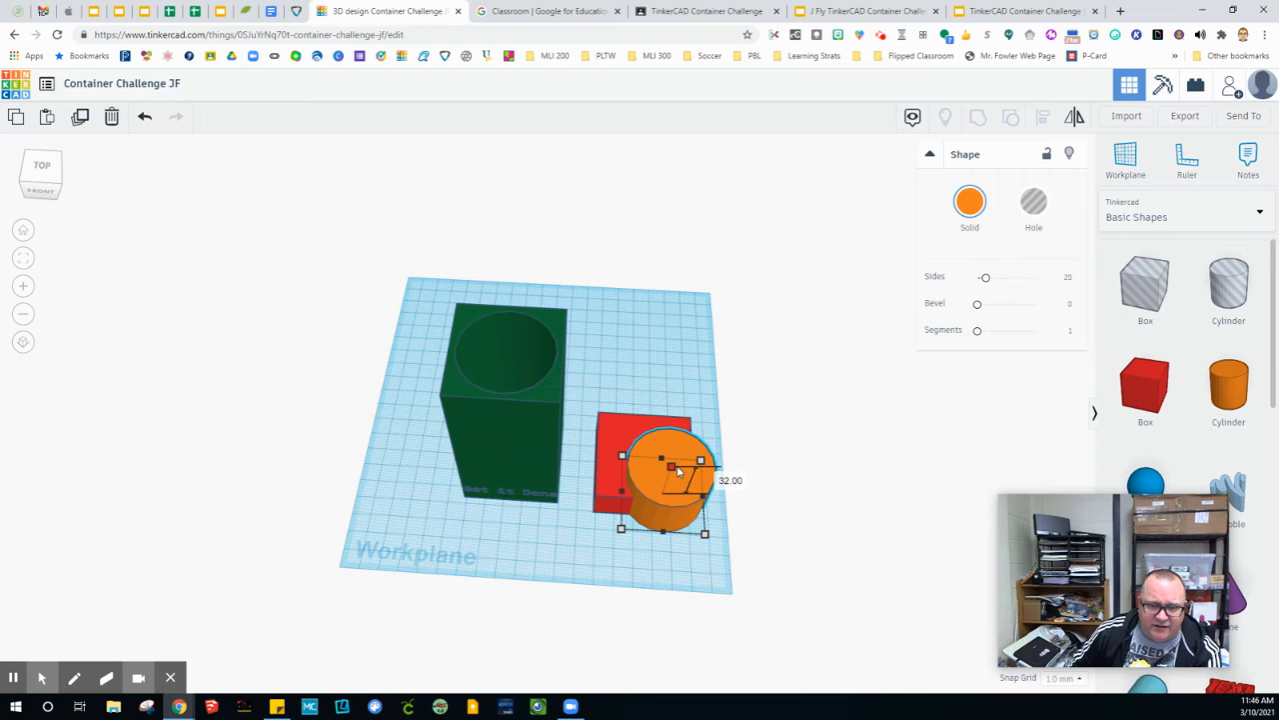
pyautogui.click(730, 480)
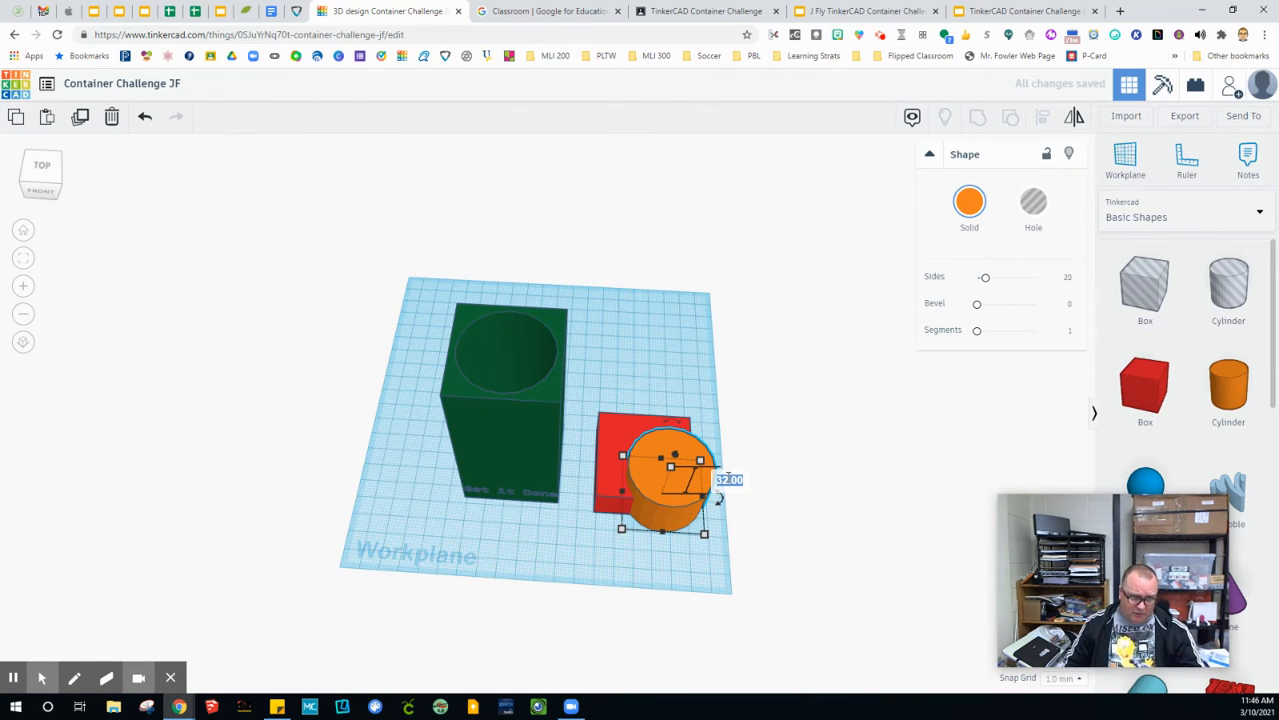
pyautogui.write('25')
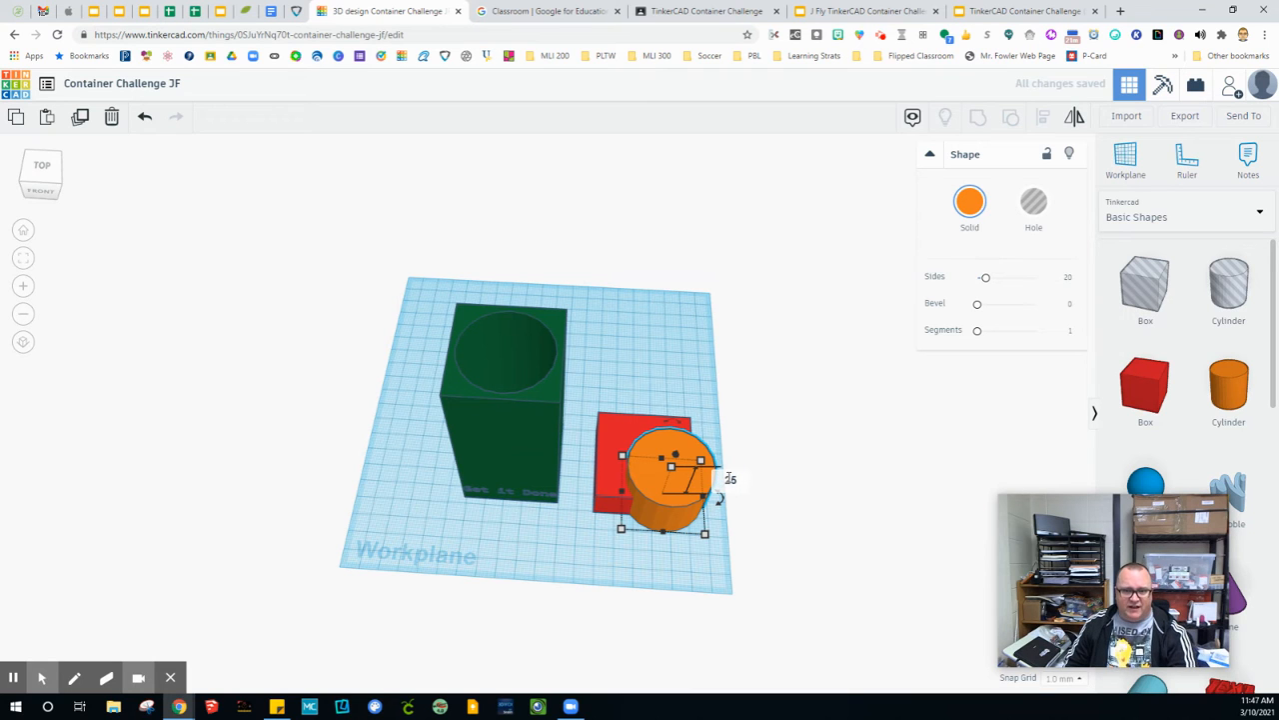
pyautogui.press('Return')
pyautogui.click(694, 564)
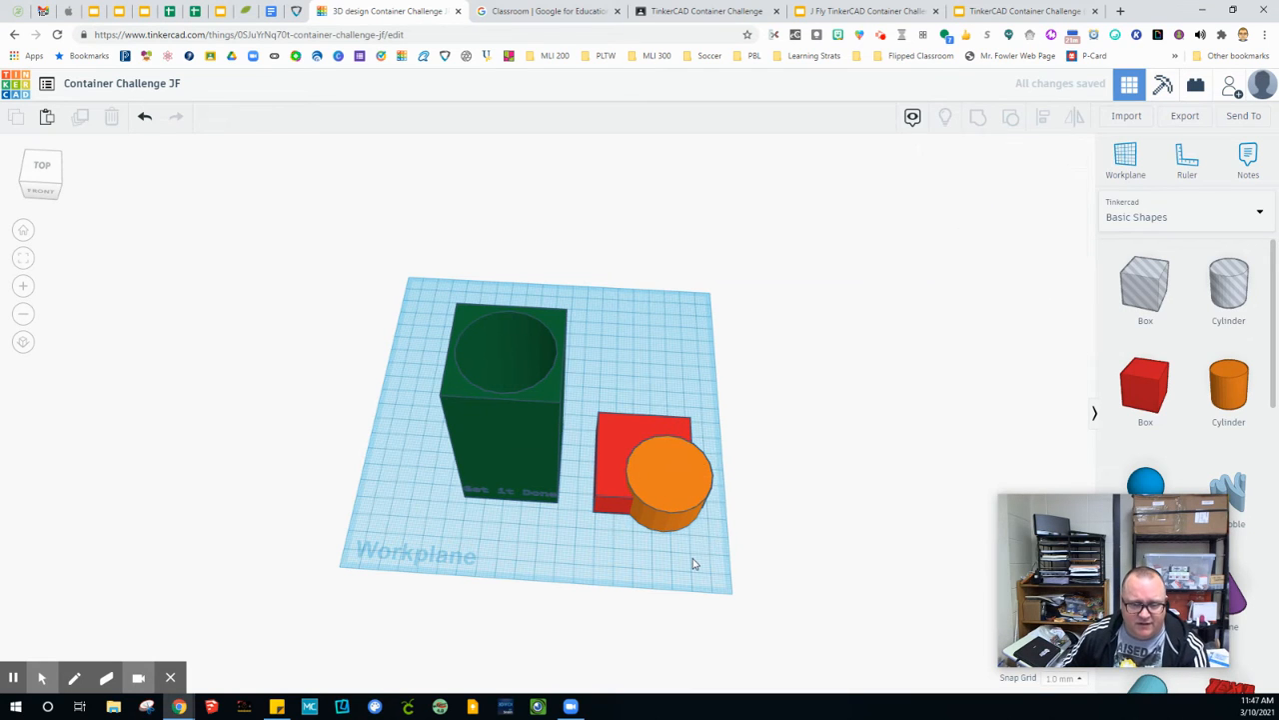
# - Align the orange cylinder and red box so their centers match in both horizontal directions
pyautogui.moveTo(695, 565); pyautogui.dragTo(699, 471, button='right')
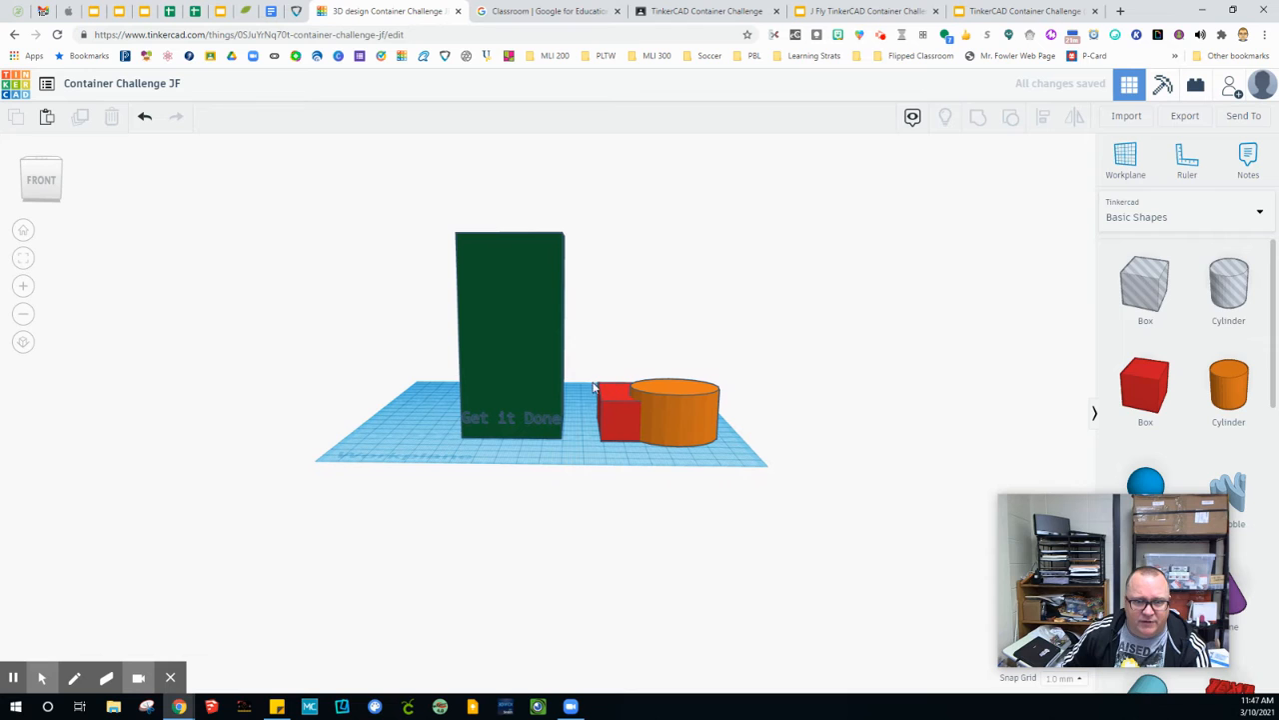
pyautogui.click(680, 422)
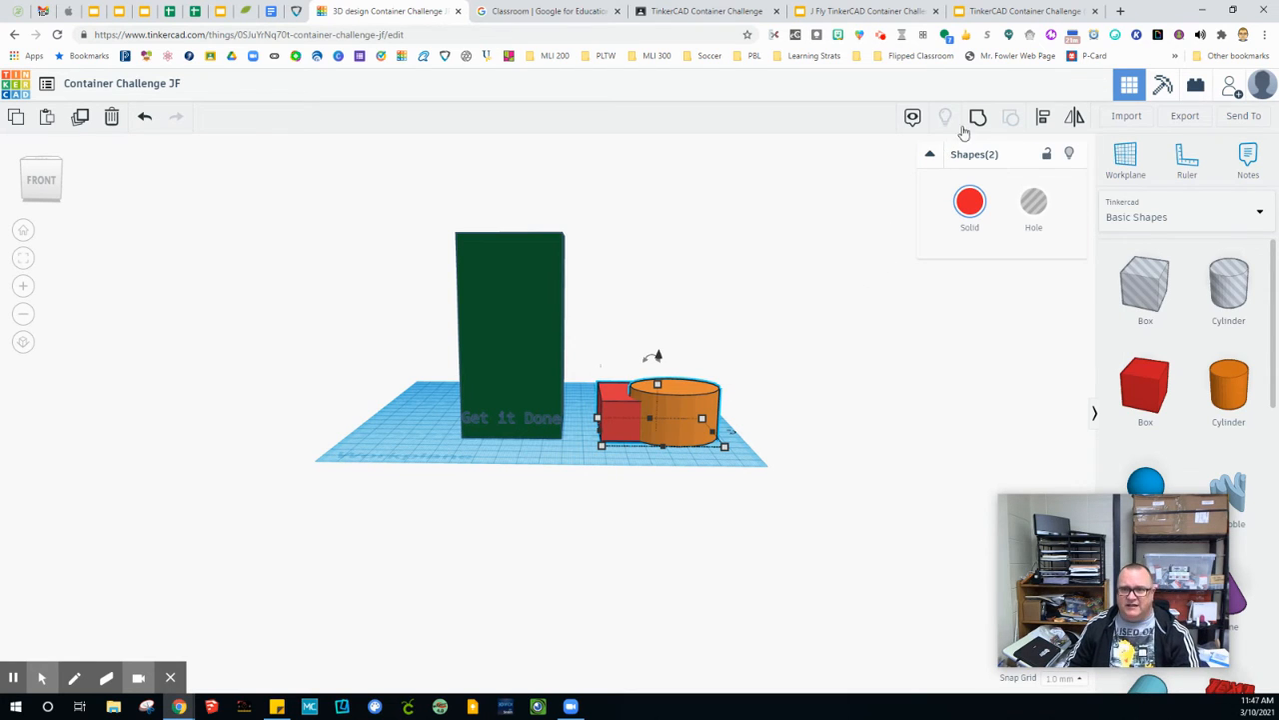
pyautogui.click(1041, 122)
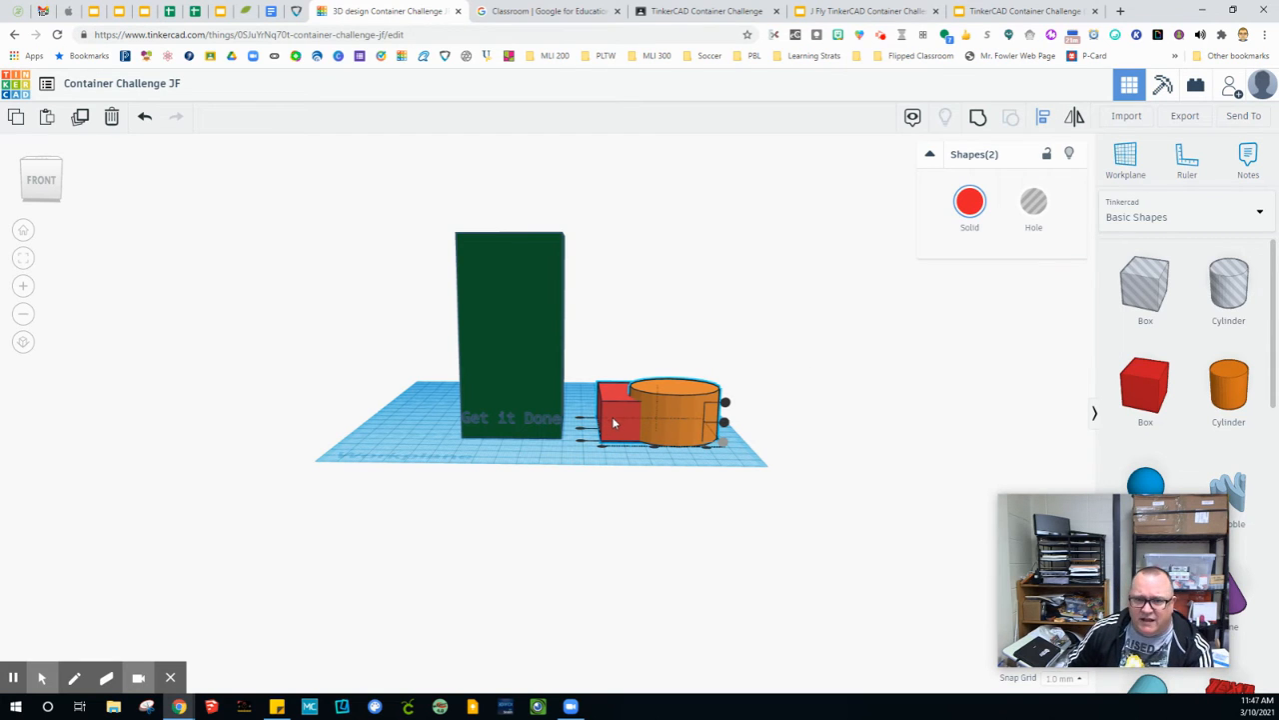
pyautogui.click(654, 451)
pyautogui.moveTo(595, 457); pyautogui.dragTo(580, 533, button='right')
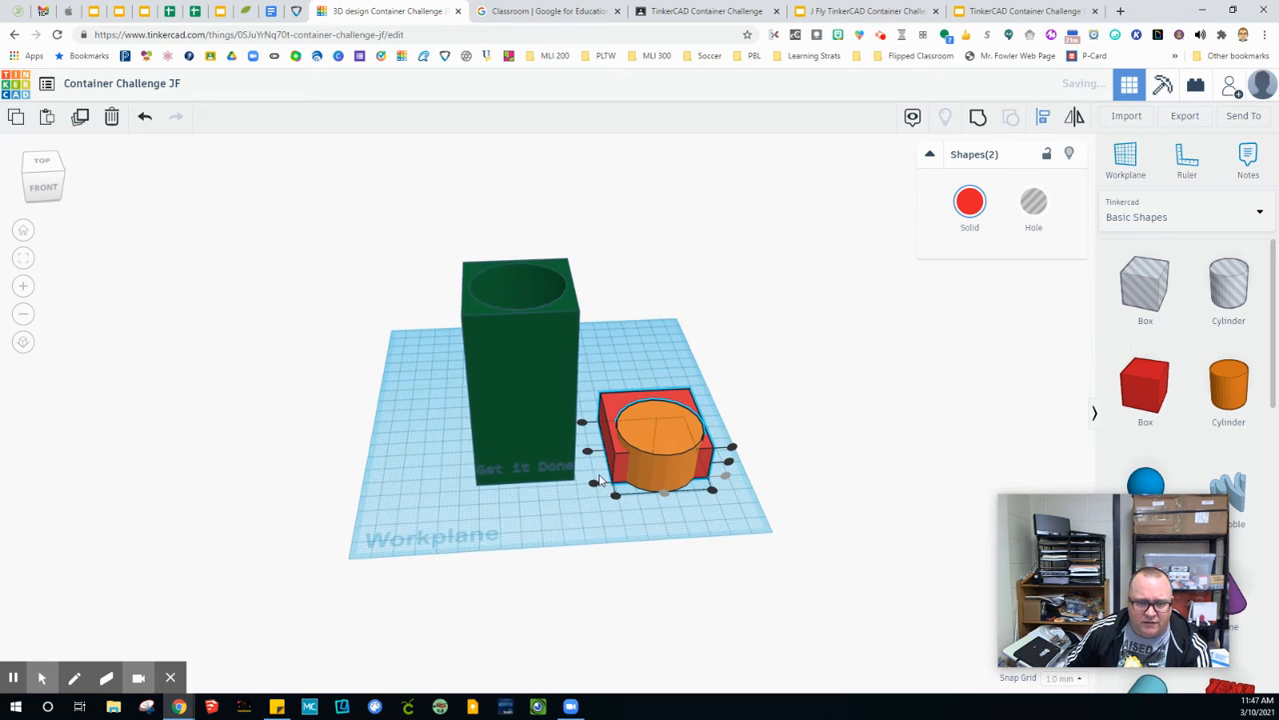
pyautogui.click(587, 453)
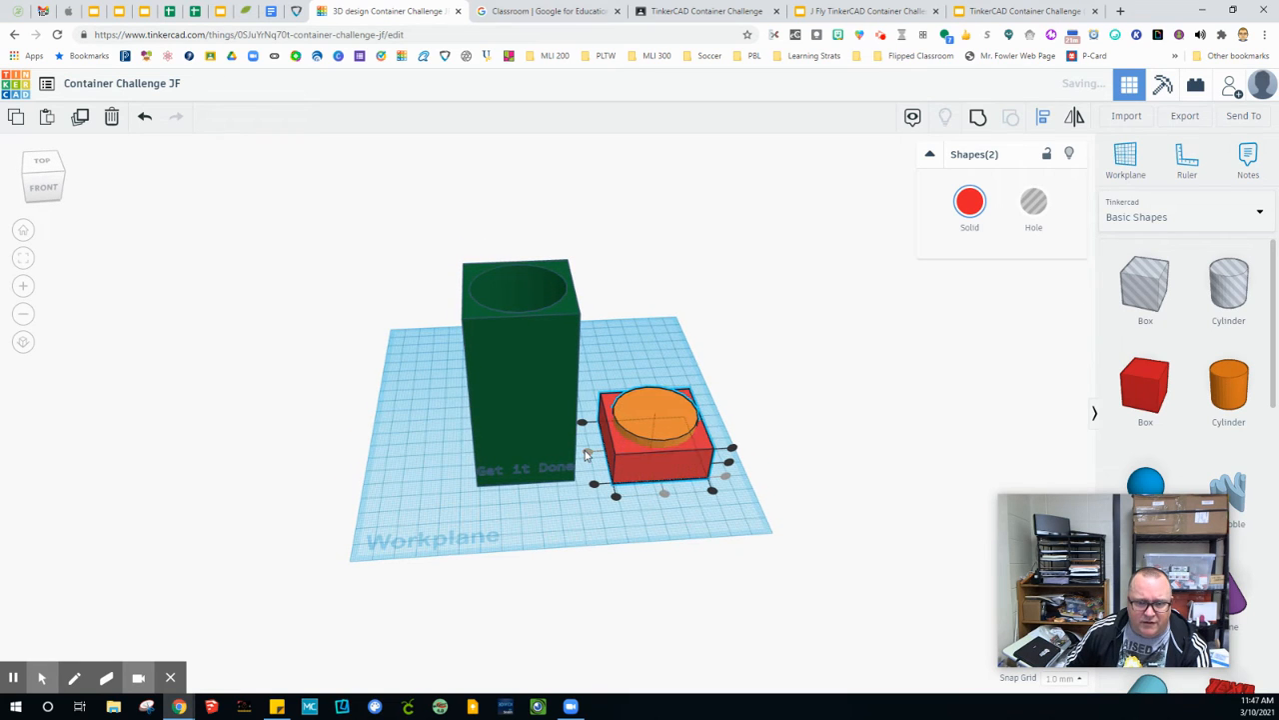
pyautogui.click(732, 526)
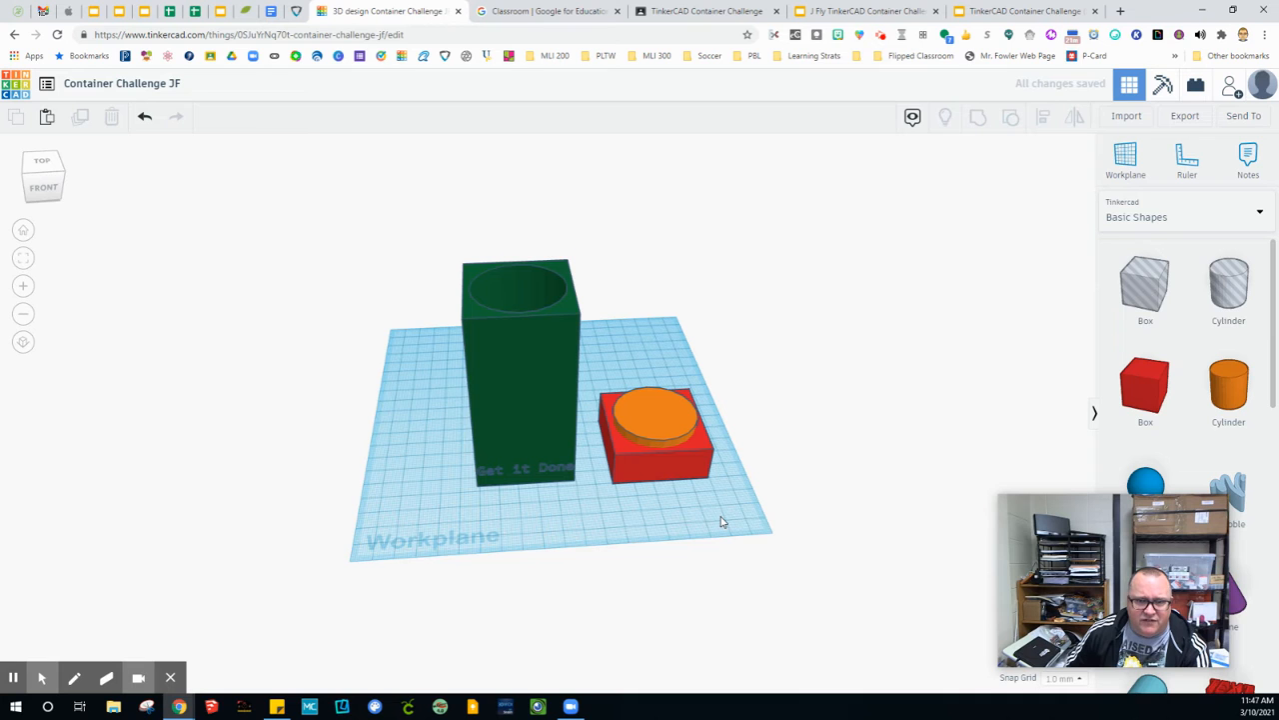
# - Group the red box and the centered orange cylinder into one solid lid
pyautogui.moveTo(722, 521); pyautogui.dragTo(616, 452, button='right')
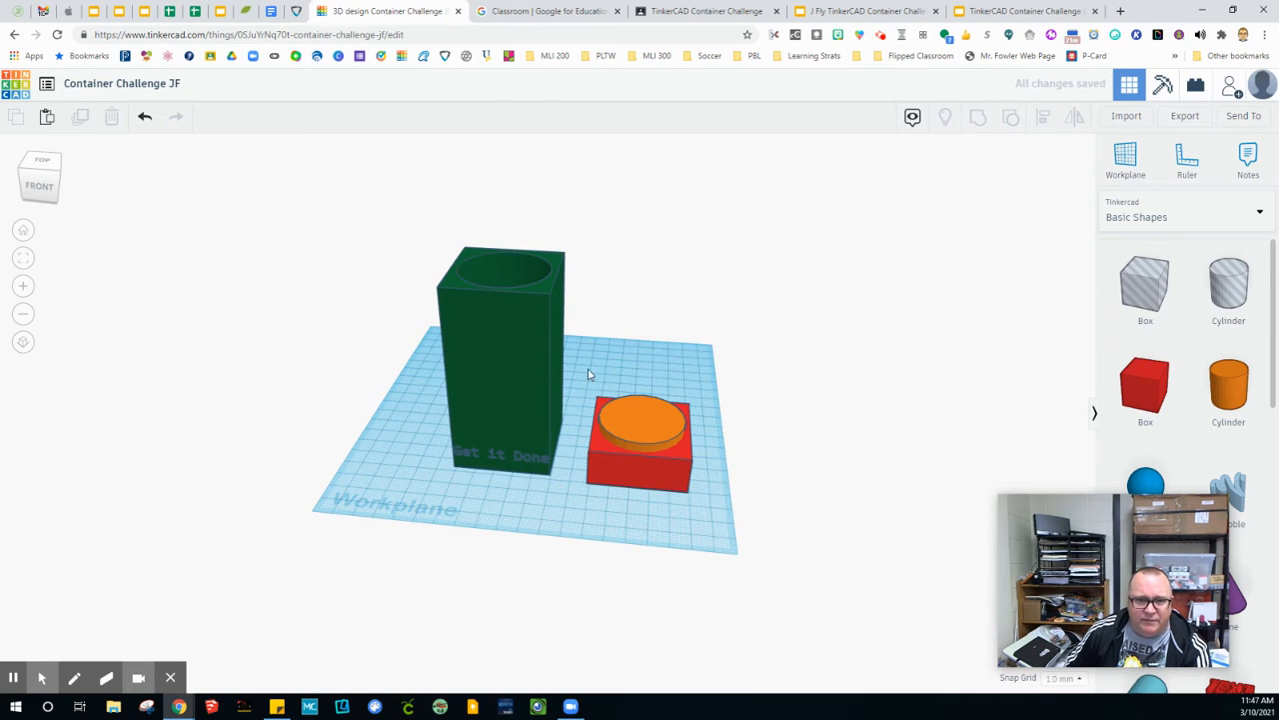
pyautogui.moveTo(588, 374); pyautogui.dragTo(675, 502)
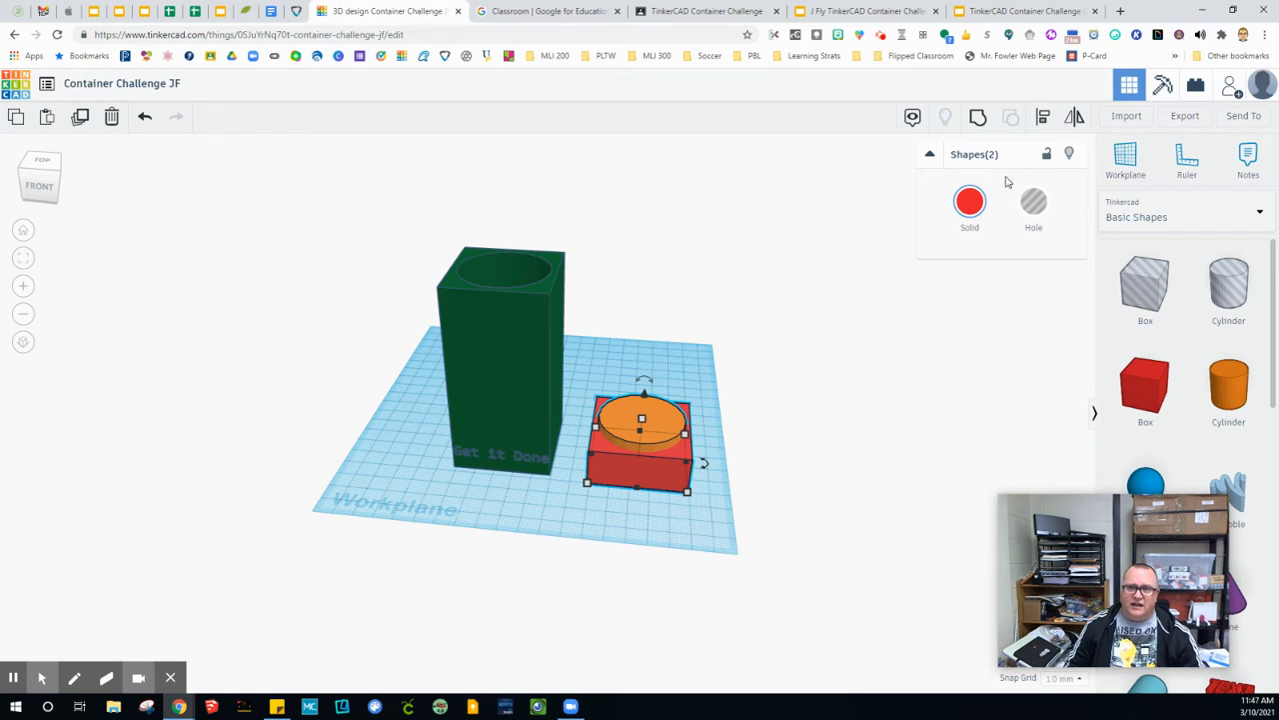
pyautogui.click(978, 117)
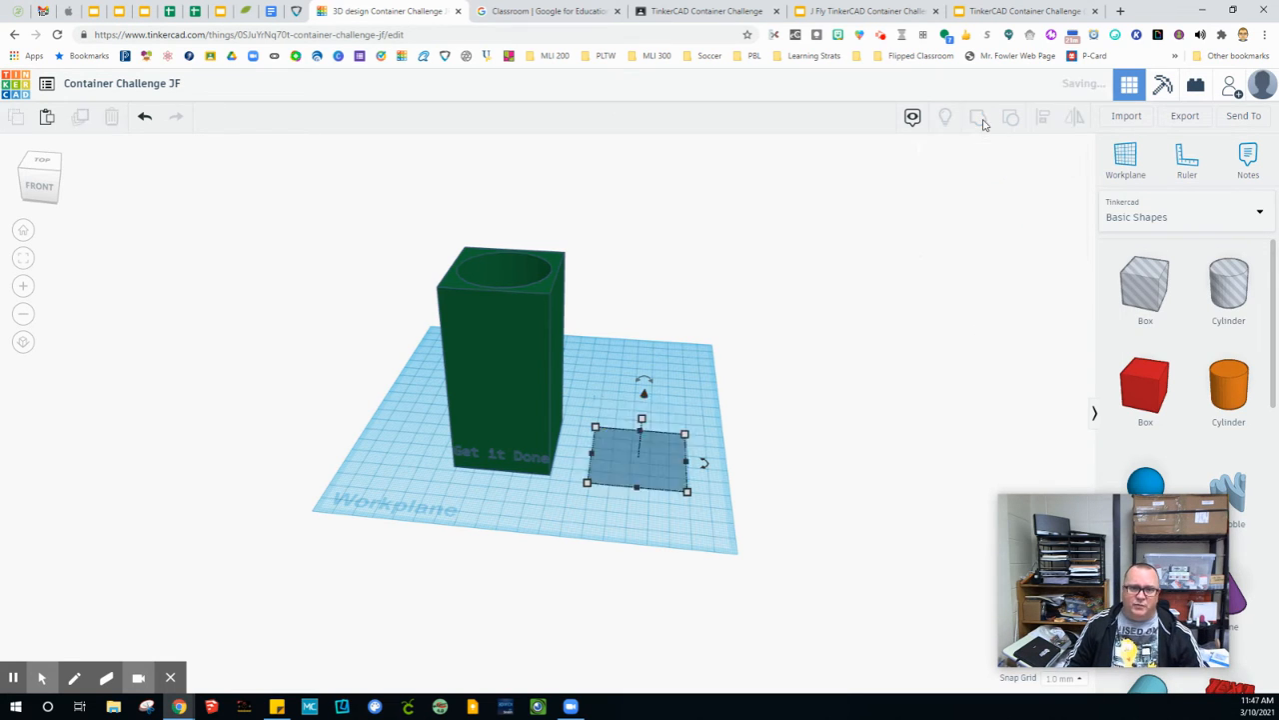
pyautogui.click(708, 530)
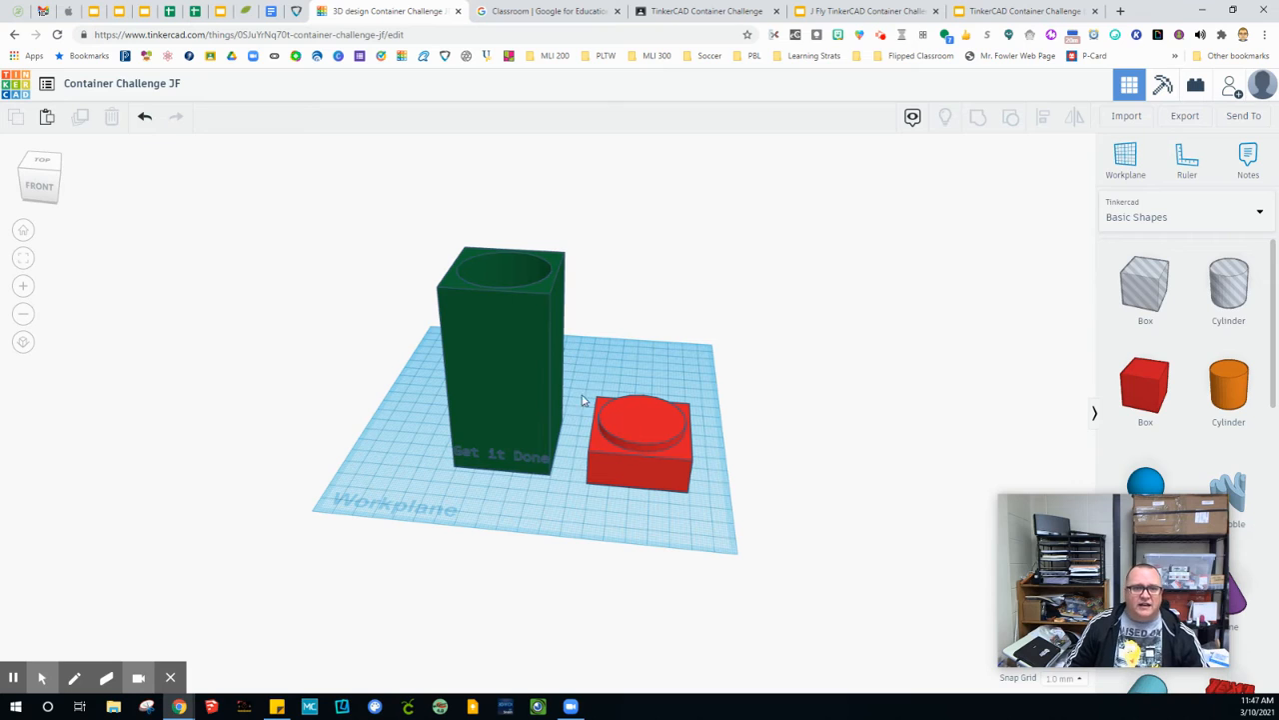
pyautogui.click(642, 430)
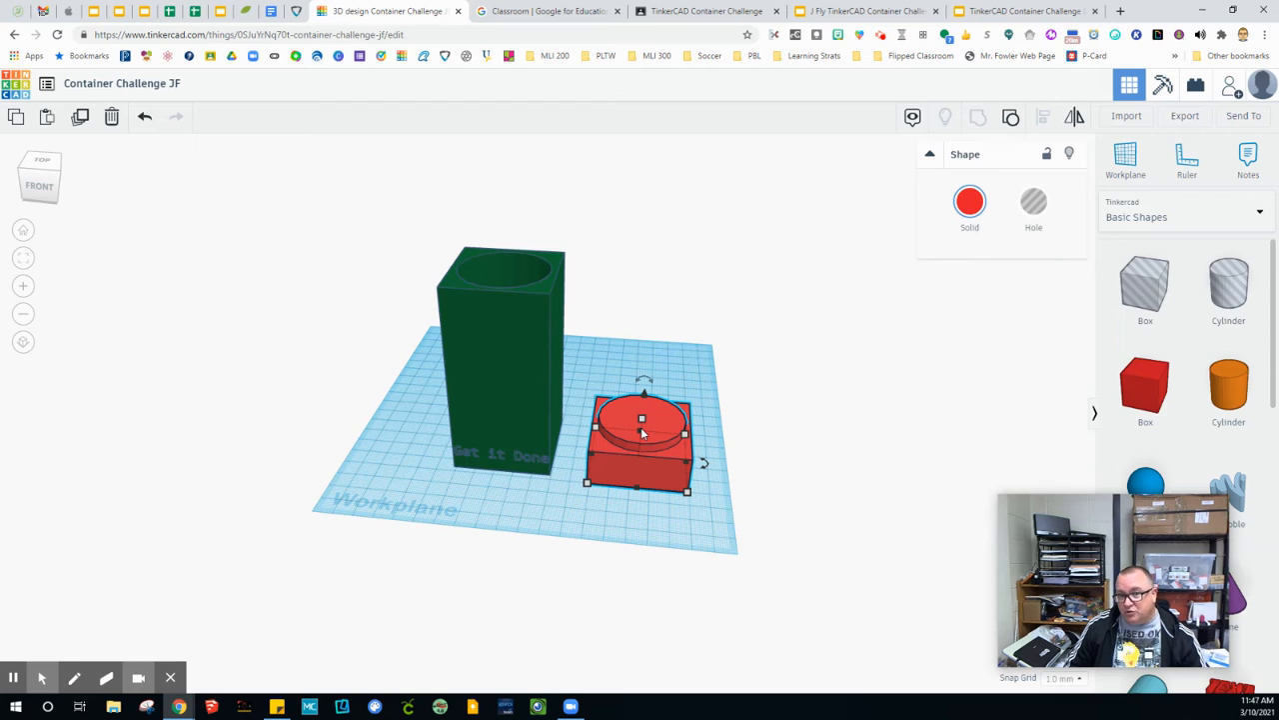
pyautogui.click(664, 517)
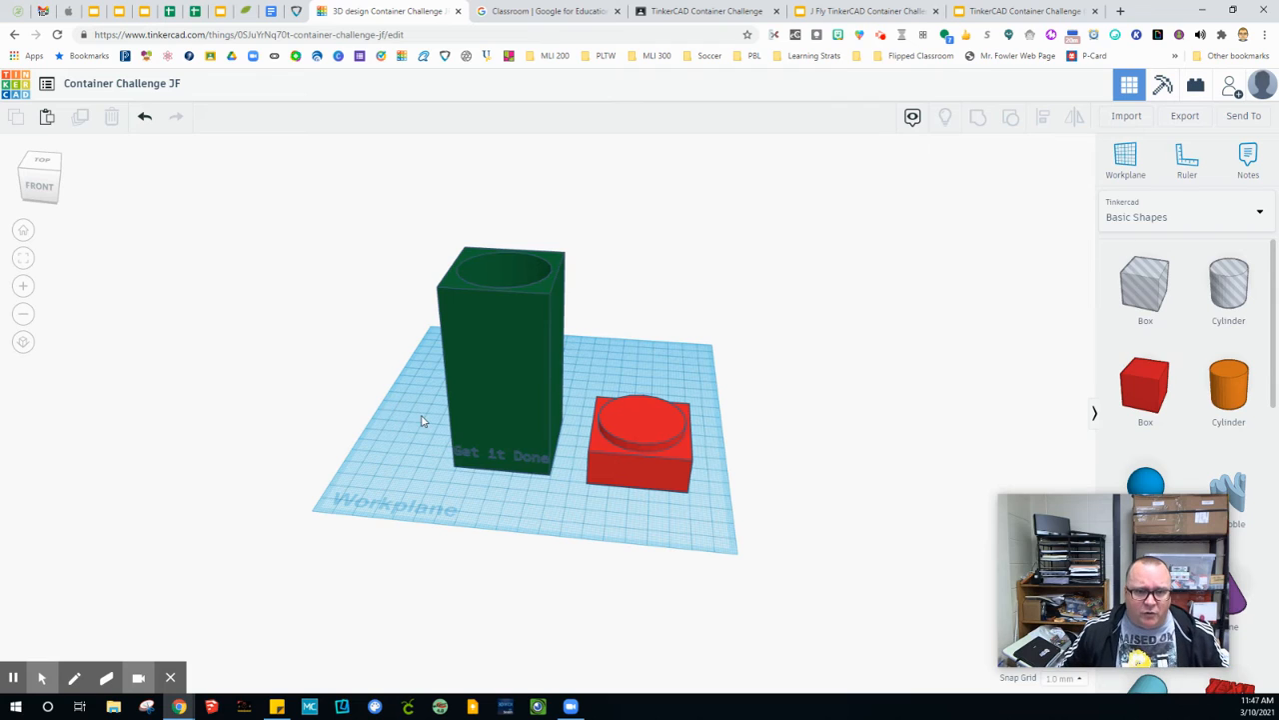
pyautogui.scroll(5, 422, 415)
pyautogui.scroll(-2, 380, 424)
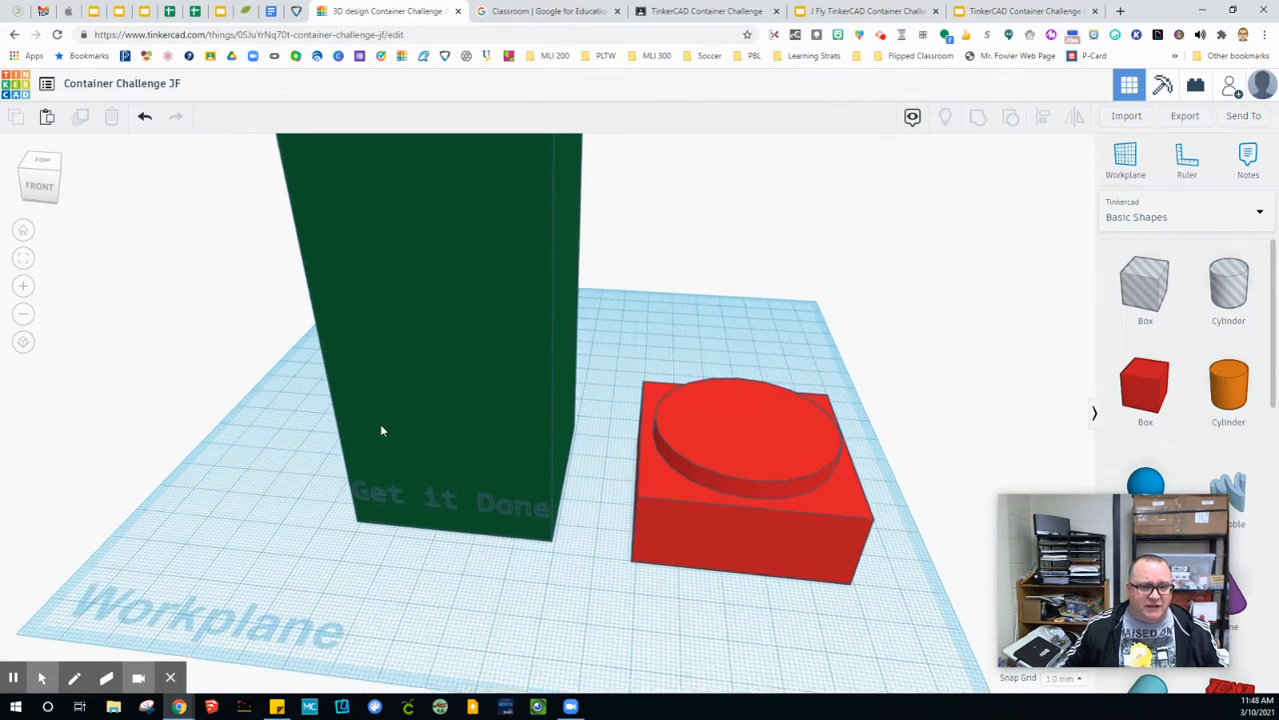
# - Place a new workplane on the green container's front face and delete the yellow star added on the ground plane
pyautogui.scroll(-7, 1211, 423)
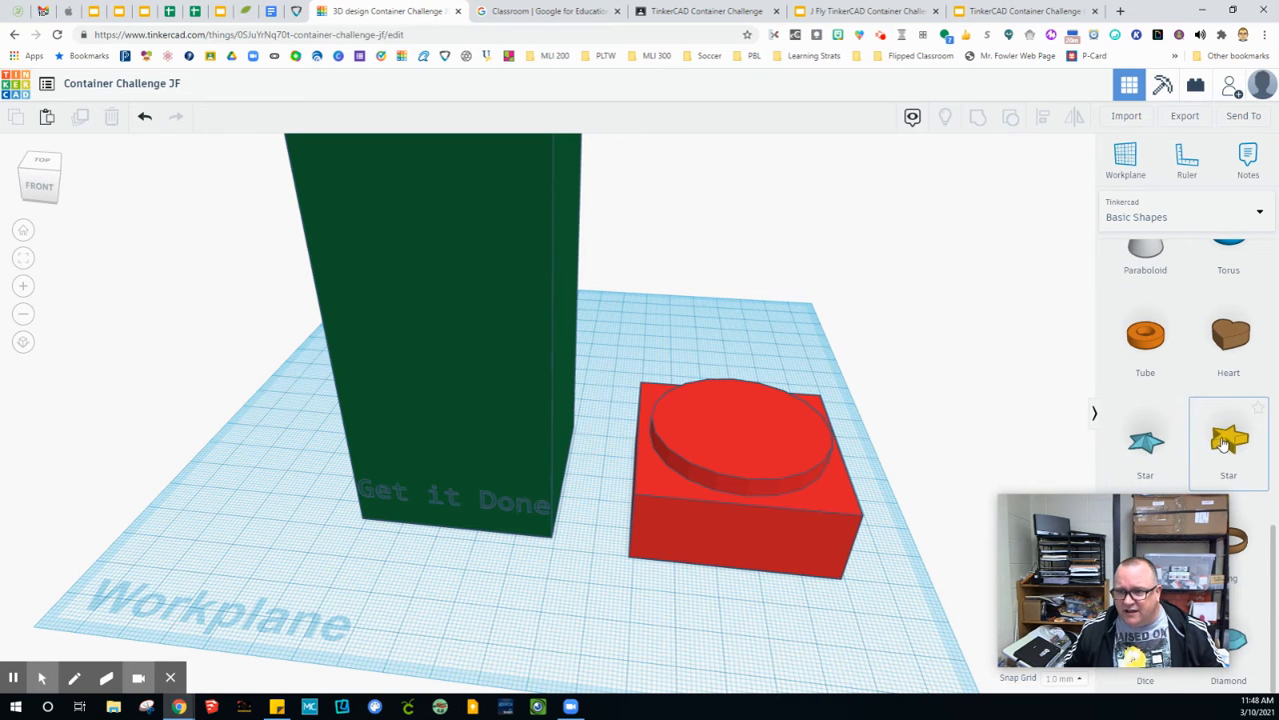
pyautogui.moveTo(1223, 439); pyautogui.dragTo(515, 604)
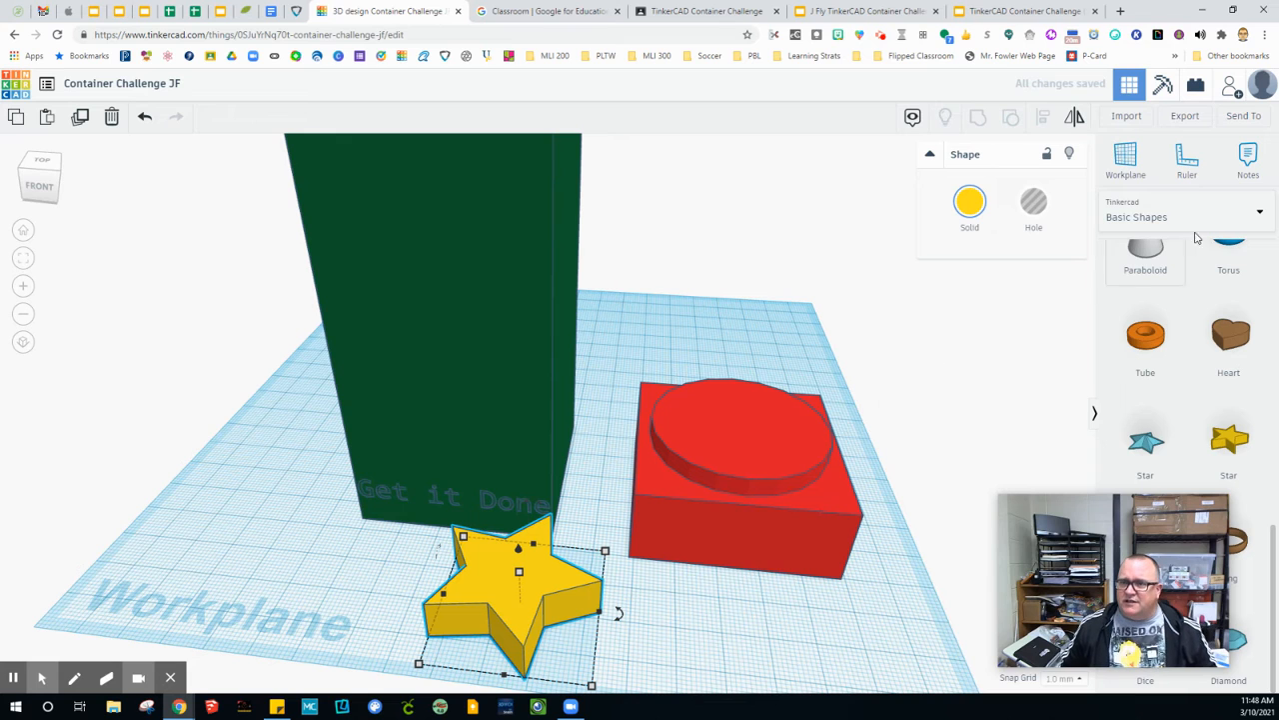
pyautogui.click(1121, 165)
pyautogui.click(500, 332)
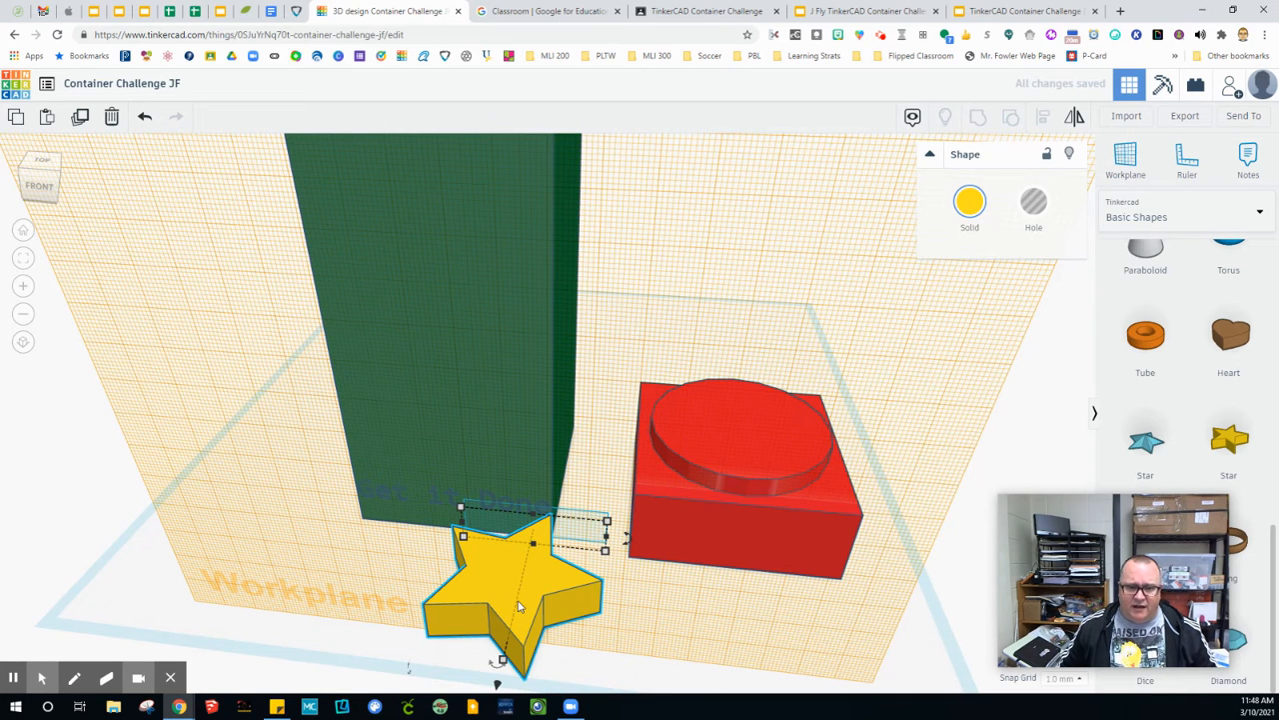
pyautogui.press('Delete')
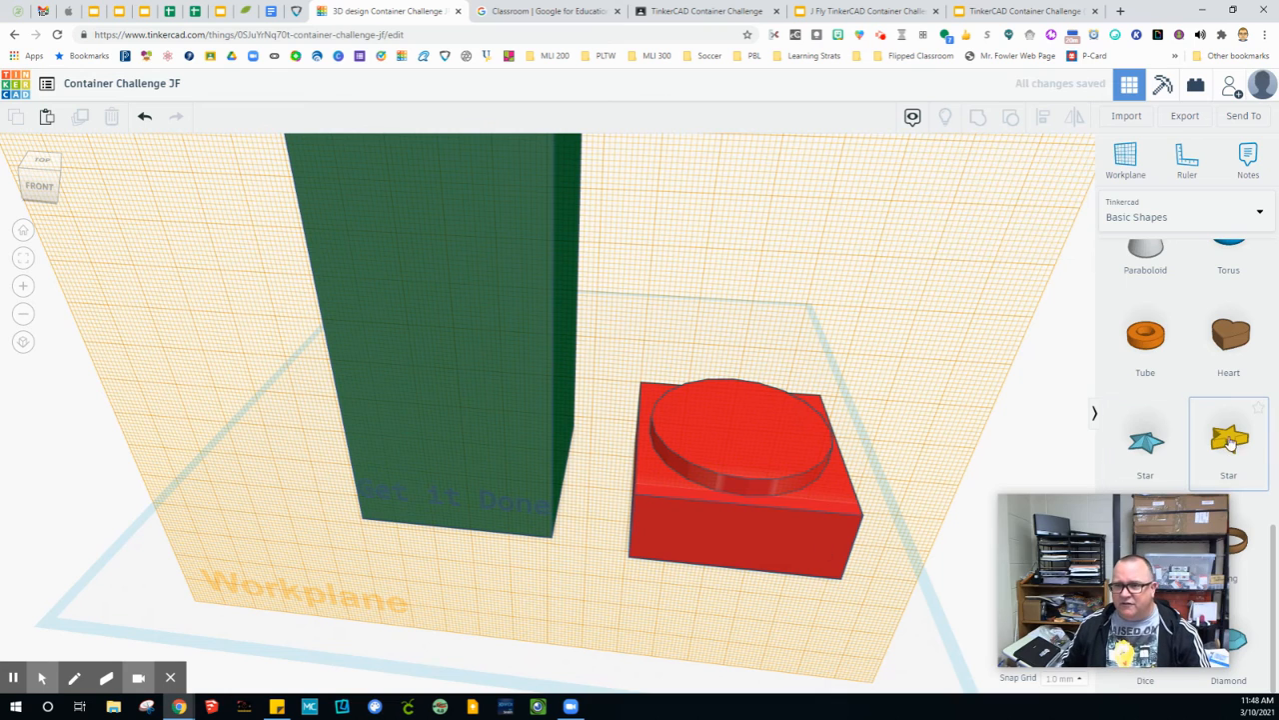
# - Place a yellow star on the container's front face, scaled to about 14 by 15 mm and flattened to 1 mm thick
pyautogui.moveTo(1232, 443); pyautogui.dragTo(412, 341)
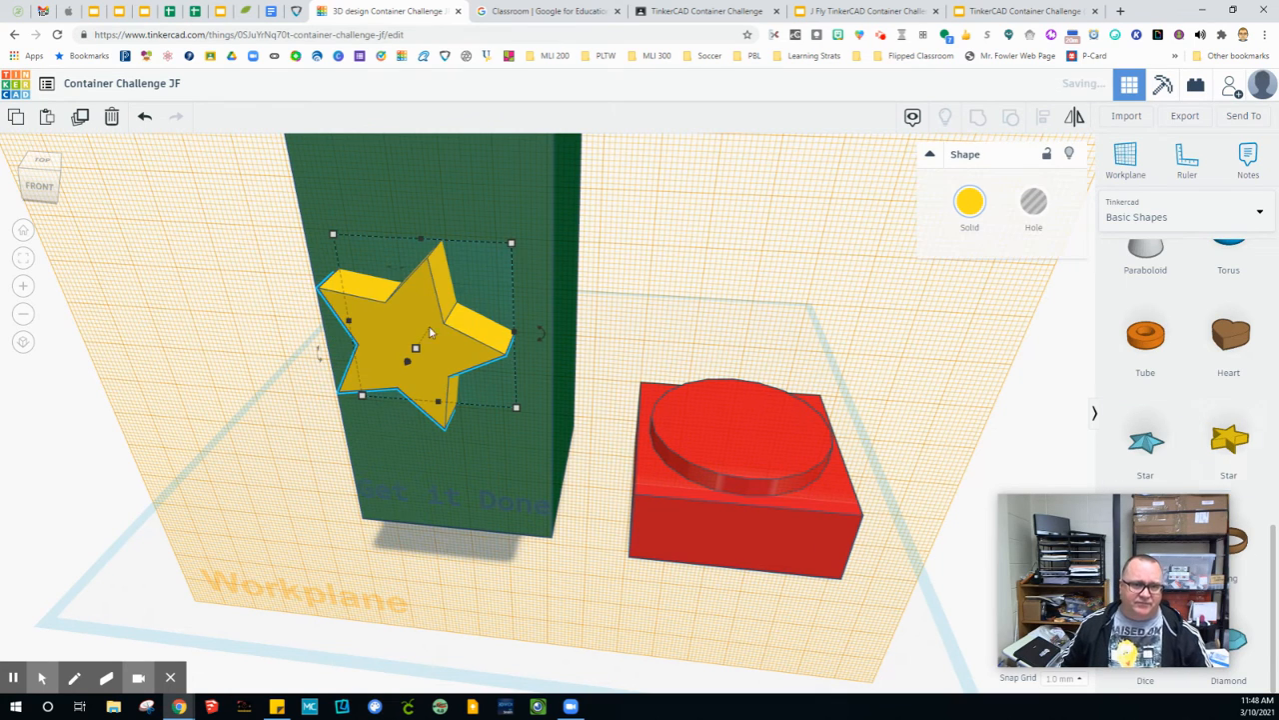
pyautogui.moveTo(516, 409); pyautogui.dragTo(373, 311)
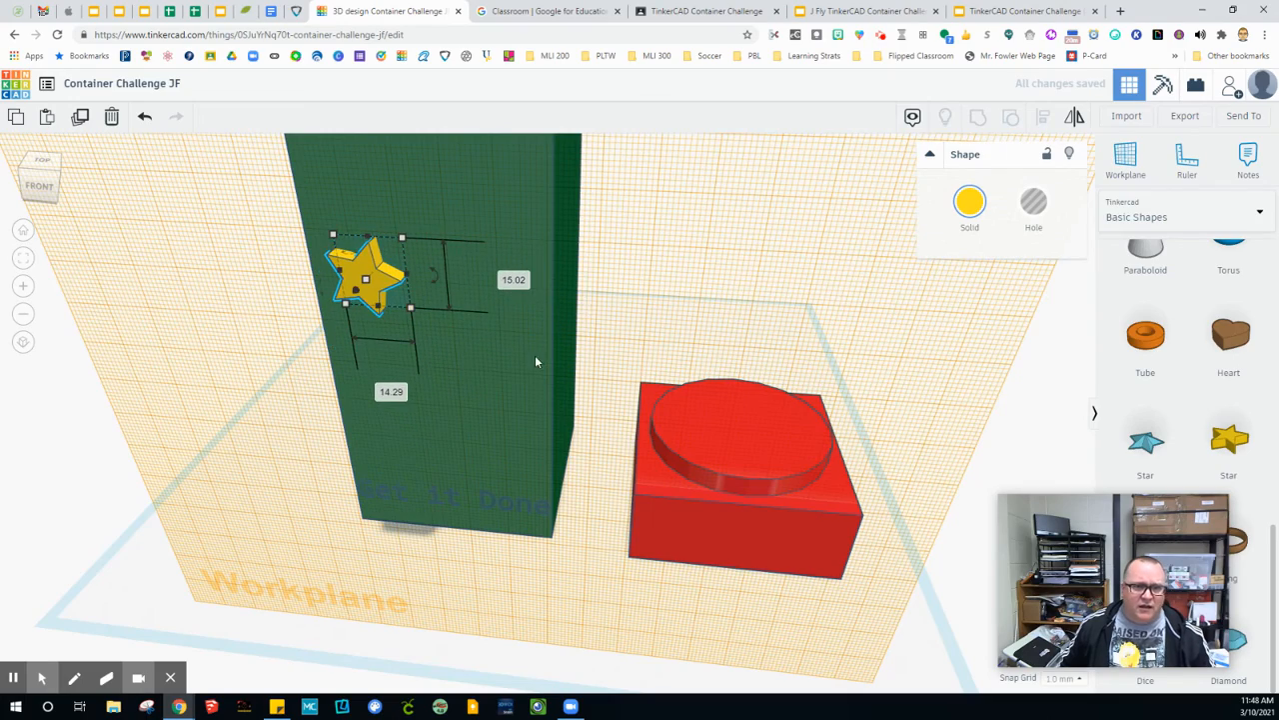
pyautogui.moveTo(535, 358); pyautogui.dragTo(290, 262, button='right')
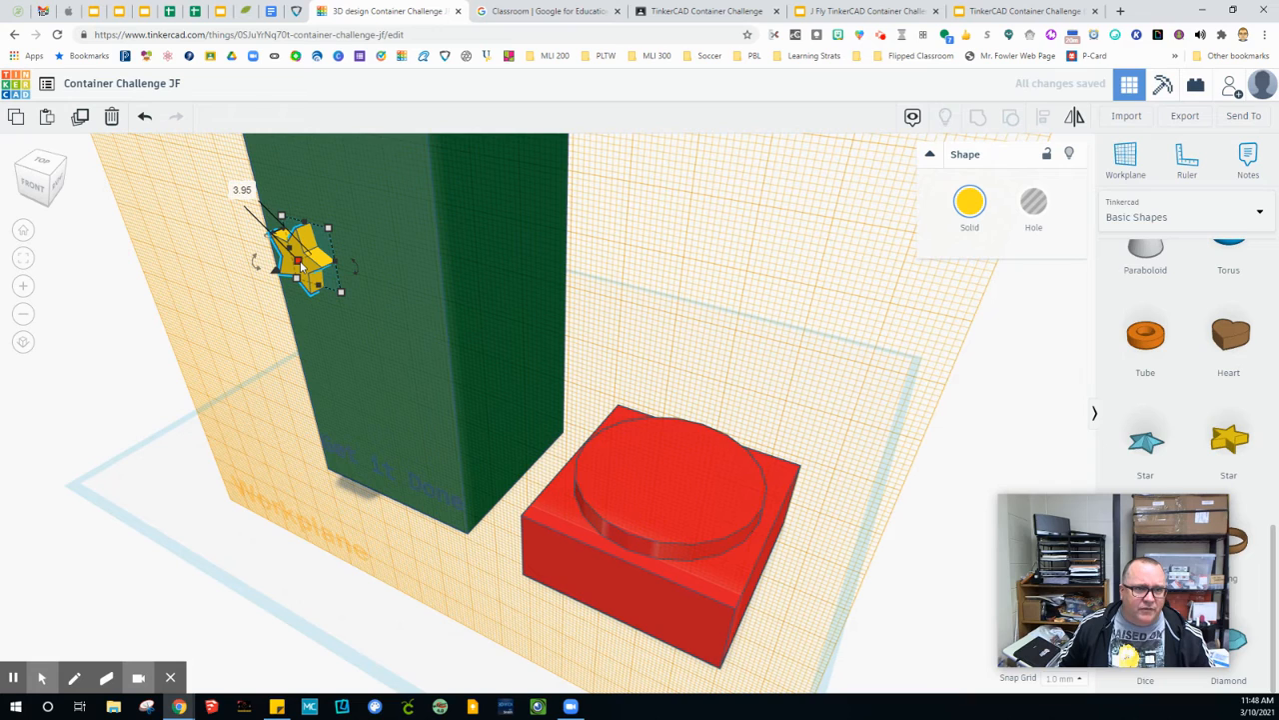
pyautogui.moveTo(301, 263); pyautogui.dragTo(312, 260)
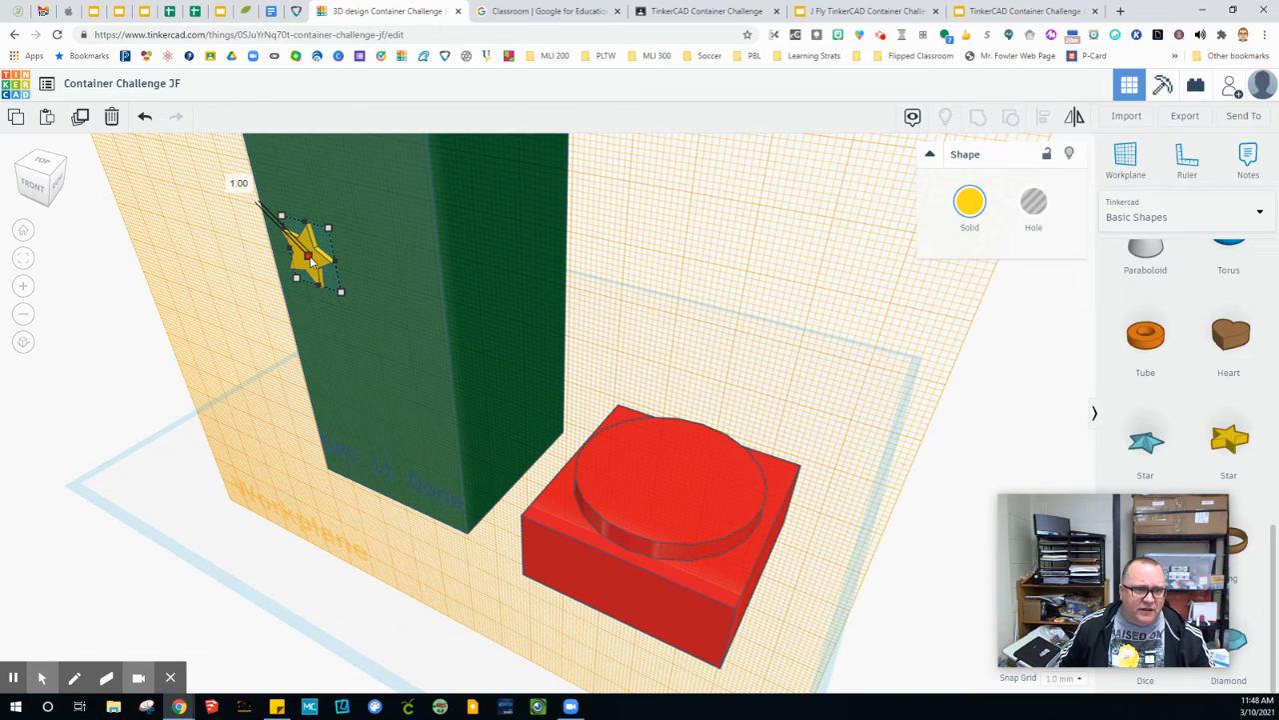
# - Enlarge the star on the container's front face to about 16 mm tall
pyautogui.click(618, 357)
pyautogui.moveTo(611, 357); pyautogui.dragTo(724, 320, button='right')
pyautogui.scroll(-3, 573, 302)
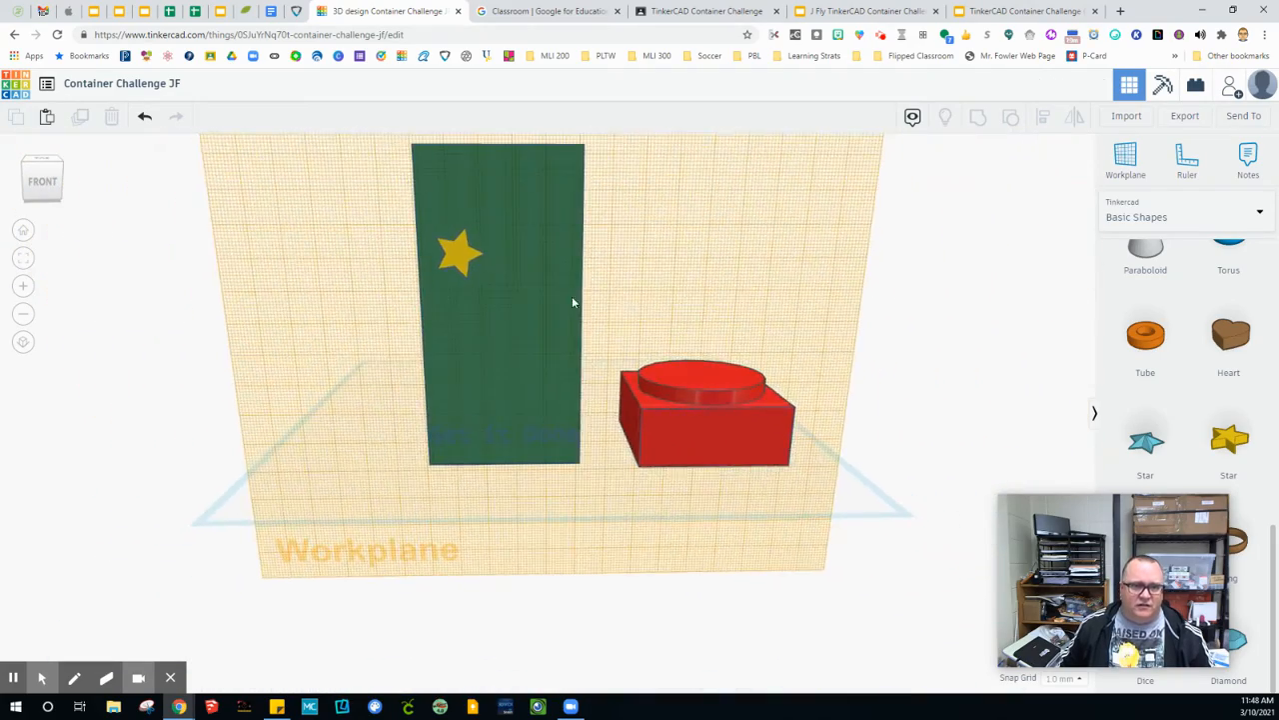
pyautogui.click(451, 255)
pyautogui.moveTo(481, 233)
pyautogui.mouseDown()
pyautogui.moveTo(474, 244)
pyautogui.moveTo(487, 224)
pyautogui.mouseUp()
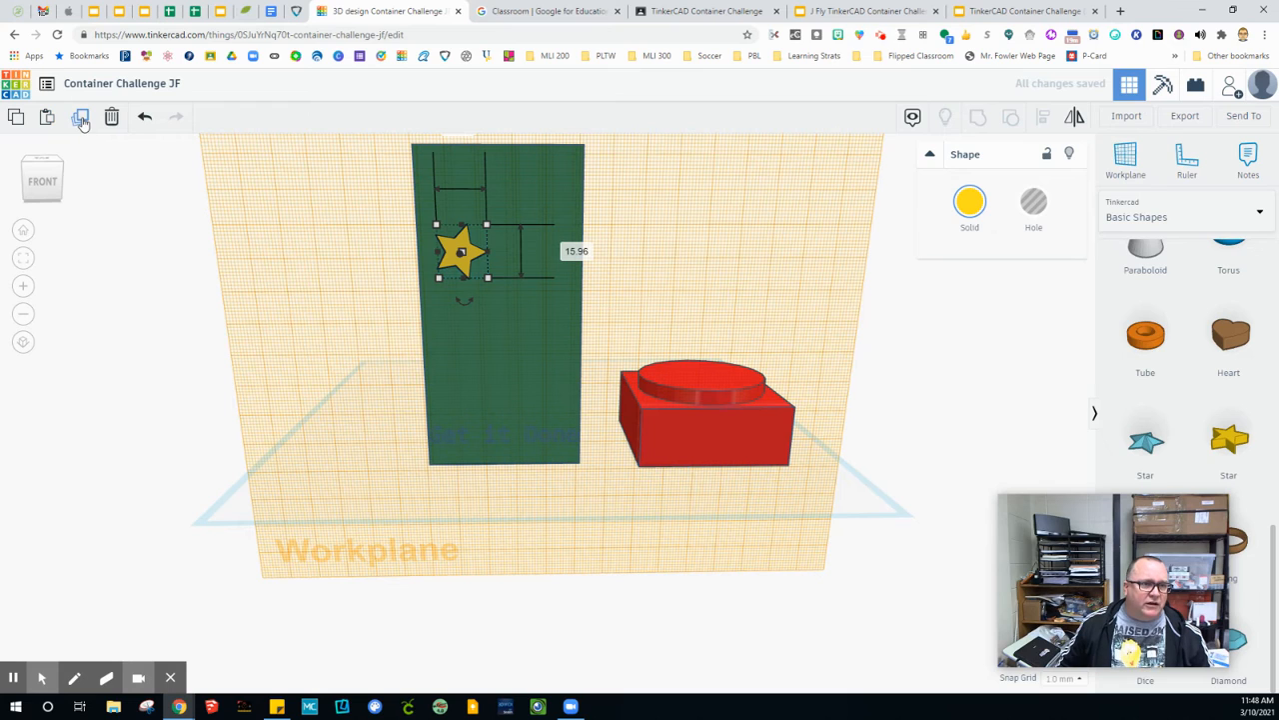
# - Duplicate the star and place the copy to the lower right of the first star on the container's front face
pyautogui.click(82, 118)
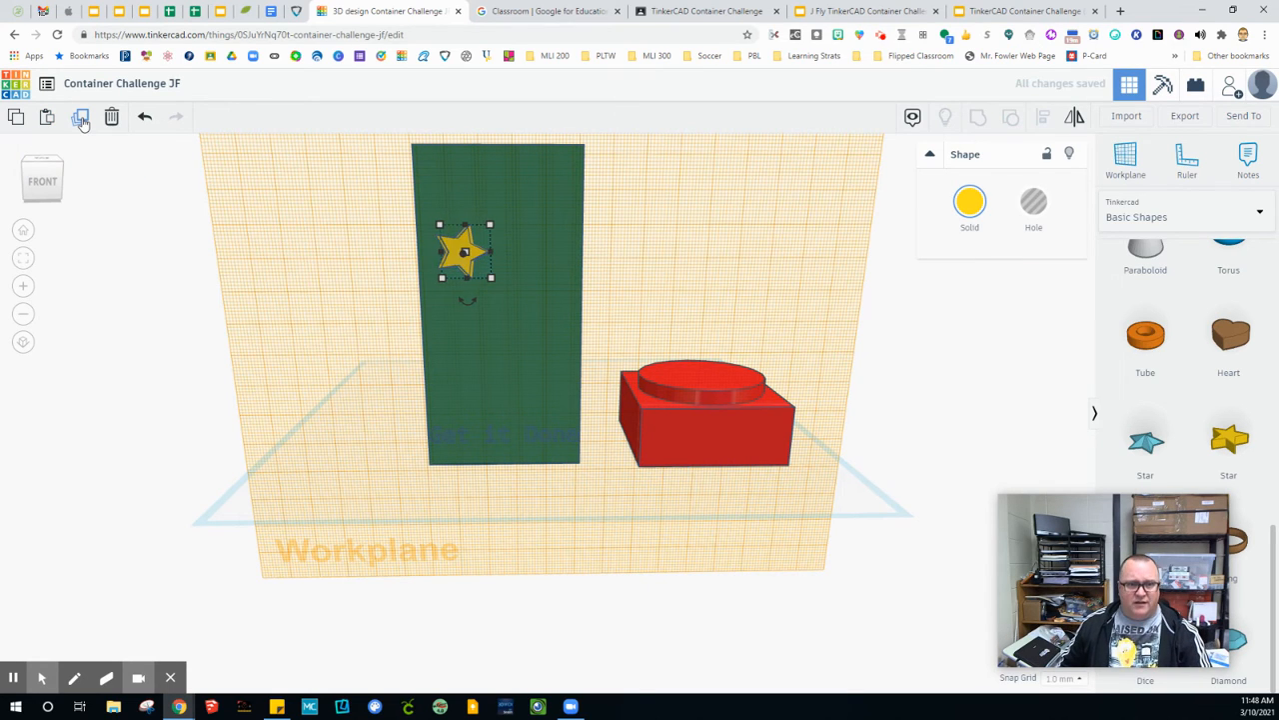
pyautogui.press('Right')
pyautogui.press('Right')
pyautogui.press('Right')
pyautogui.press('Right')
pyautogui.press('Right')
pyautogui.press('Right')
pyautogui.press('Right')
pyautogui.press('Right')
pyautogui.press('Right')
pyautogui.press('Right')
pyautogui.press('Right')
pyautogui.press('Right')
pyautogui.press('Right')
pyautogui.press('Right')
pyautogui.press('Right')
pyautogui.press('Right')
pyautogui.press('Right')
pyautogui.press('Right')
pyautogui.press('Right')
pyautogui.press('Down')
pyautogui.press('Down')
pyautogui.press('Down')
pyautogui.press('Down')
pyautogui.press('Down')
pyautogui.press('Down')
pyautogui.press('Down')
pyautogui.press('Down')
pyautogui.press('Down')
pyautogui.press('Down')
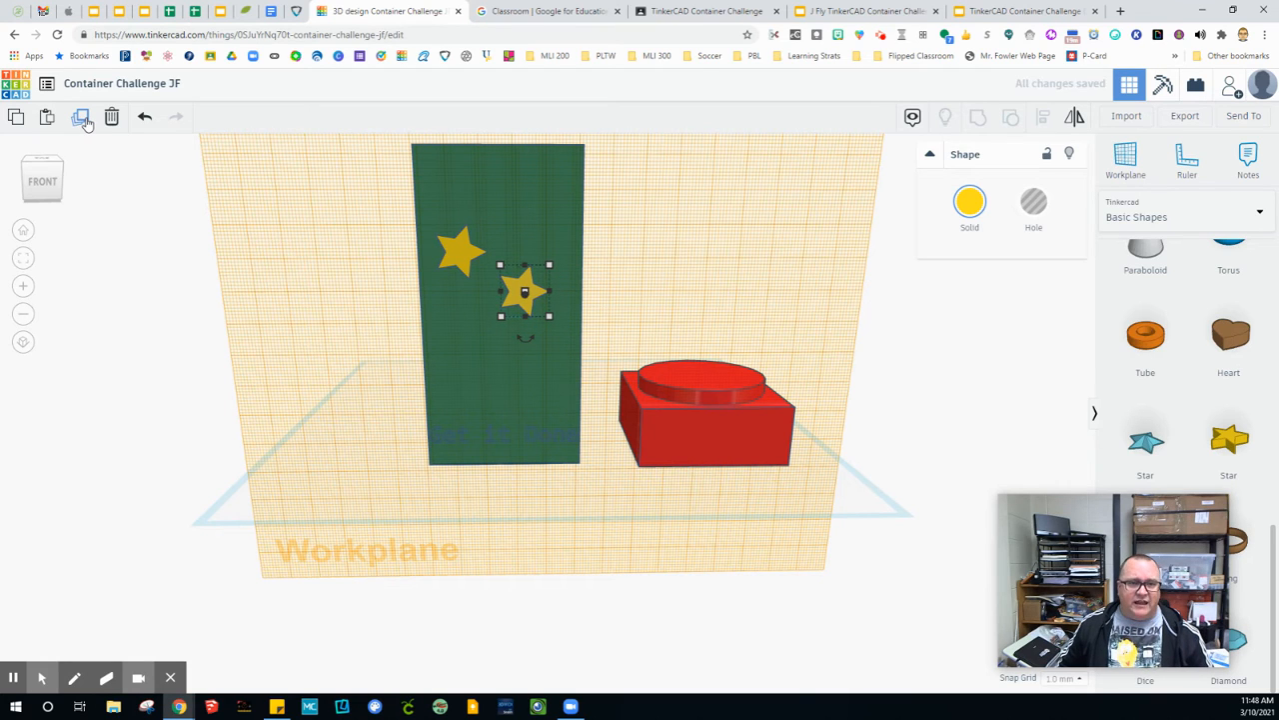
# - Duplicate the second star and place the copy below it, close to the right edge of the container's front face
pyautogui.click(85, 118)
pyautogui.press('Down')
pyautogui.press('Down')
pyautogui.press('Down')
pyautogui.press('Down')
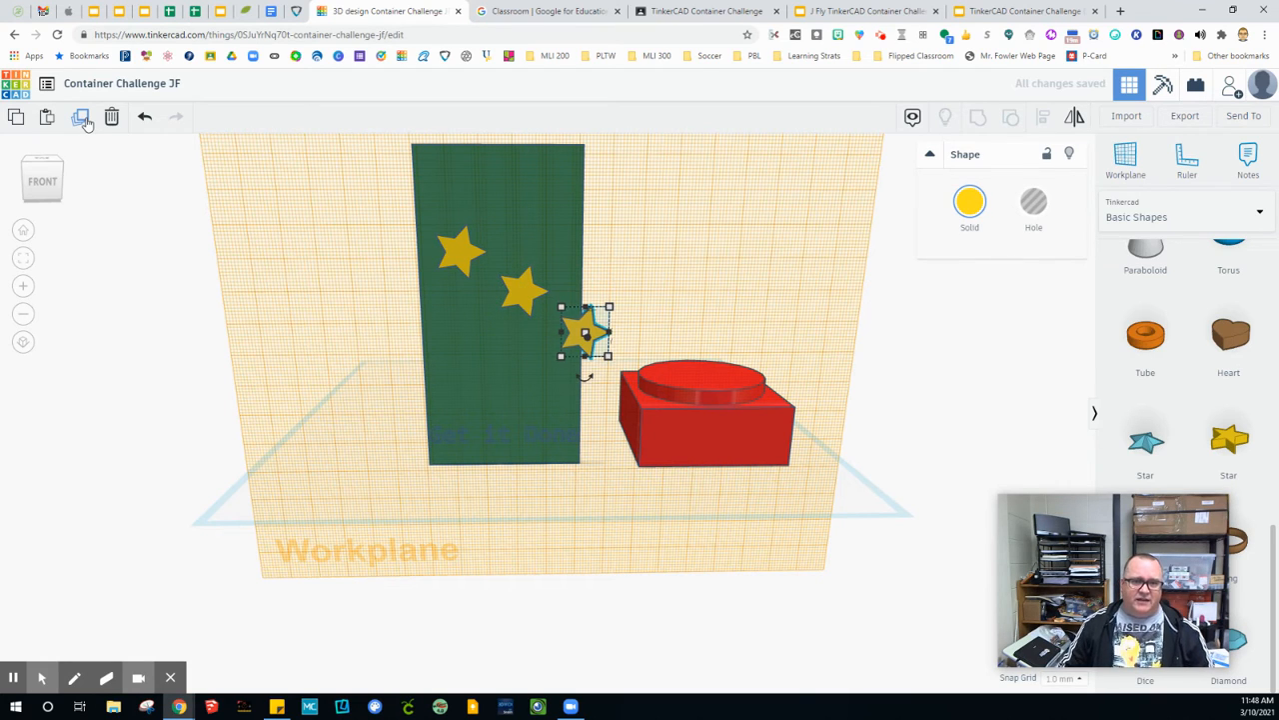
pyautogui.press('Left')
pyautogui.press('Left')
pyautogui.press('Left')
pyautogui.press('Left')
pyautogui.press('Left')
pyautogui.press('Left')
pyautogui.press('Left')
pyautogui.press('Left')
pyautogui.press('Left')
pyautogui.press('Left')
pyautogui.press('Left')
pyautogui.press('Down')
pyautogui.press('Down')
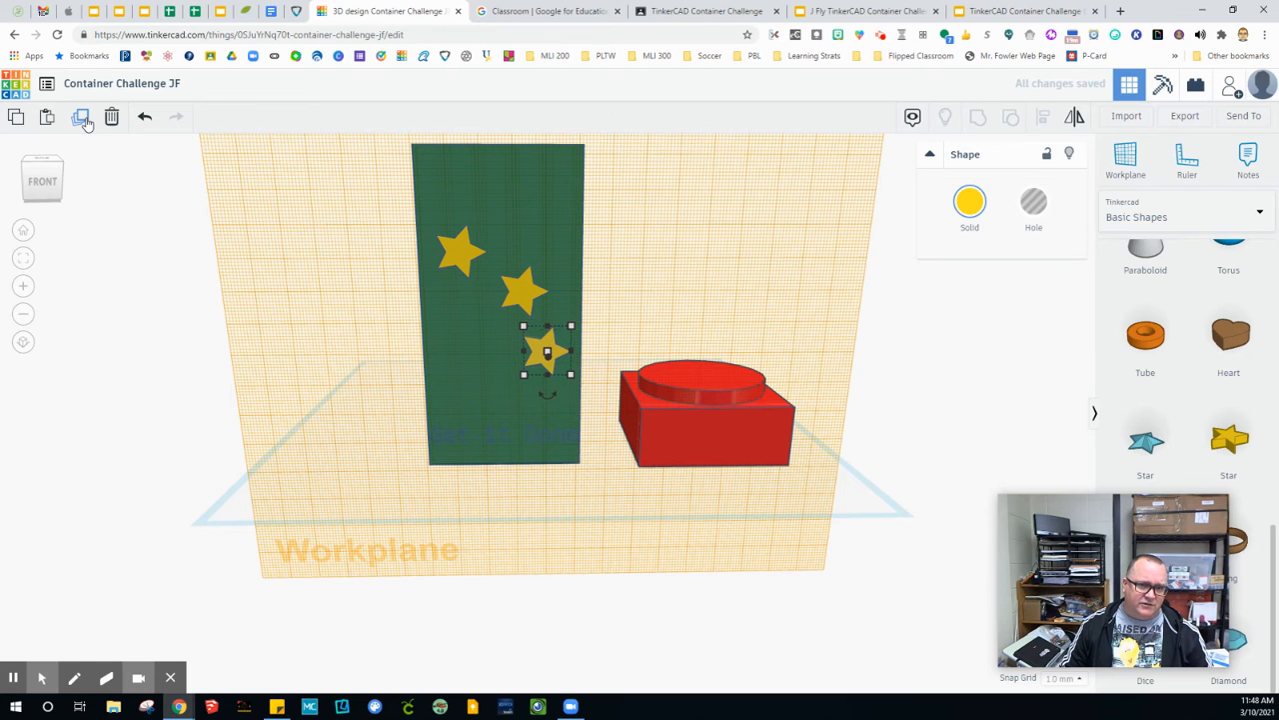
# - Duplicate the third star and place the copy to its left, nearly level with it, on the container's front face
pyautogui.click(85, 119)
pyautogui.press('Left')
pyautogui.press('Left')
pyautogui.press('Left')
pyautogui.press('Left')
pyautogui.press('Left')
pyautogui.press('Left')
pyautogui.press('Left')
pyautogui.press('Left')
pyautogui.press('Left')
pyautogui.press('Left')
pyautogui.press('Left')
pyautogui.press('Left')
pyautogui.press('Left')
pyautogui.press('Left')
pyautogui.press('Left')
pyautogui.press('Left')
pyautogui.press('Left')
pyautogui.press('Left')
pyautogui.press('Left')
pyautogui.press('Left')
pyautogui.press('Left')
pyautogui.press('Left')
pyautogui.press('Left')
pyautogui.press('Left')
pyautogui.press('Left')
pyautogui.press('Left')
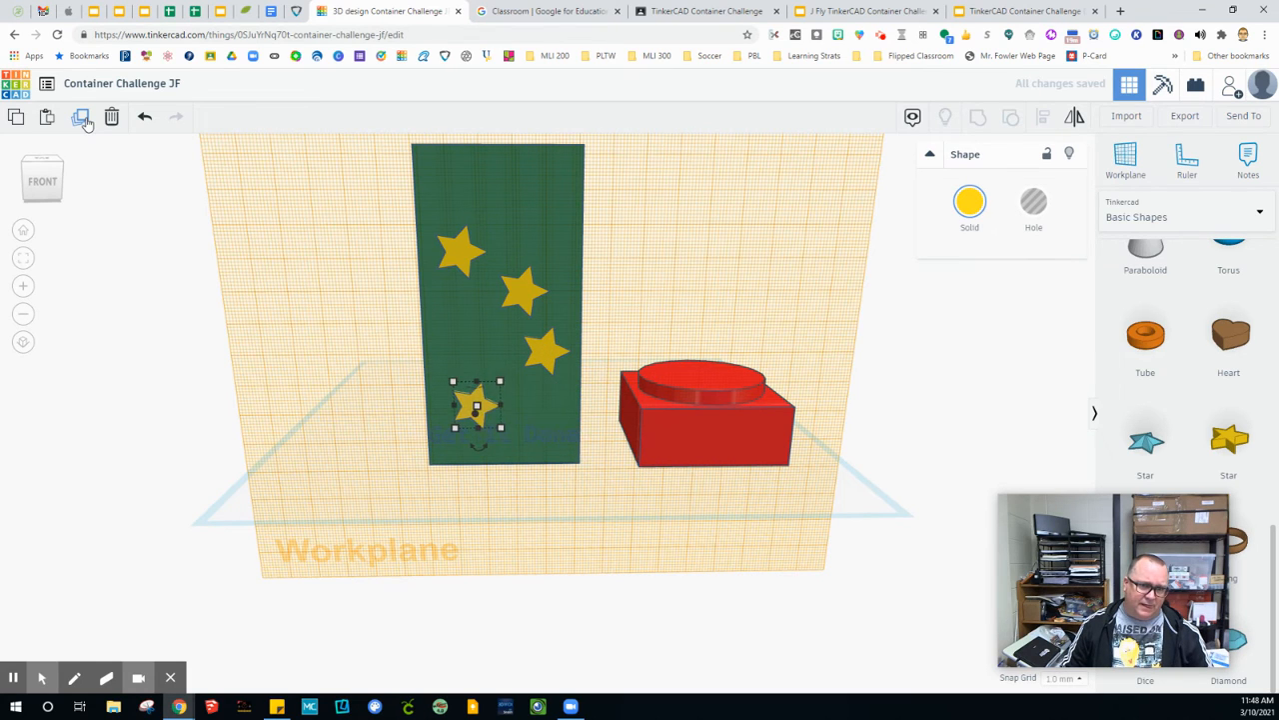
pyautogui.press('Up')
pyautogui.press('Up')
pyautogui.press('Up')
pyautogui.press('Up')
pyautogui.press('Up')
pyautogui.press('Up')
pyautogui.press('Up')
pyautogui.press('Up')
pyautogui.press('Up')
pyautogui.press('Up')
pyautogui.press('Up')
pyautogui.press('Up')
pyautogui.press('Up')
pyautogui.press('Up')
pyautogui.press('Up')
pyautogui.press('Up')
pyautogui.press('Up')
pyautogui.press('Up')
# - Duplicate the fourth star and place the copy near the upper right corner of the container's front face
pyautogui.click(85, 119)
pyautogui.press('Up')
pyautogui.press('Up')
pyautogui.press('Up')
pyautogui.press('Up')
pyautogui.press('Up')
pyautogui.press('Up')
pyautogui.press('Up')
pyautogui.press('Up')
pyautogui.press('Up')
pyautogui.press('Up')
pyautogui.press('Up')
pyautogui.press('Up')
pyautogui.press('Up')
pyautogui.press('Up')
pyautogui.press('Up')
pyautogui.press('Up')
pyautogui.press('Up')
pyautogui.press('Up')
pyautogui.press('Up')
pyautogui.press('Up')
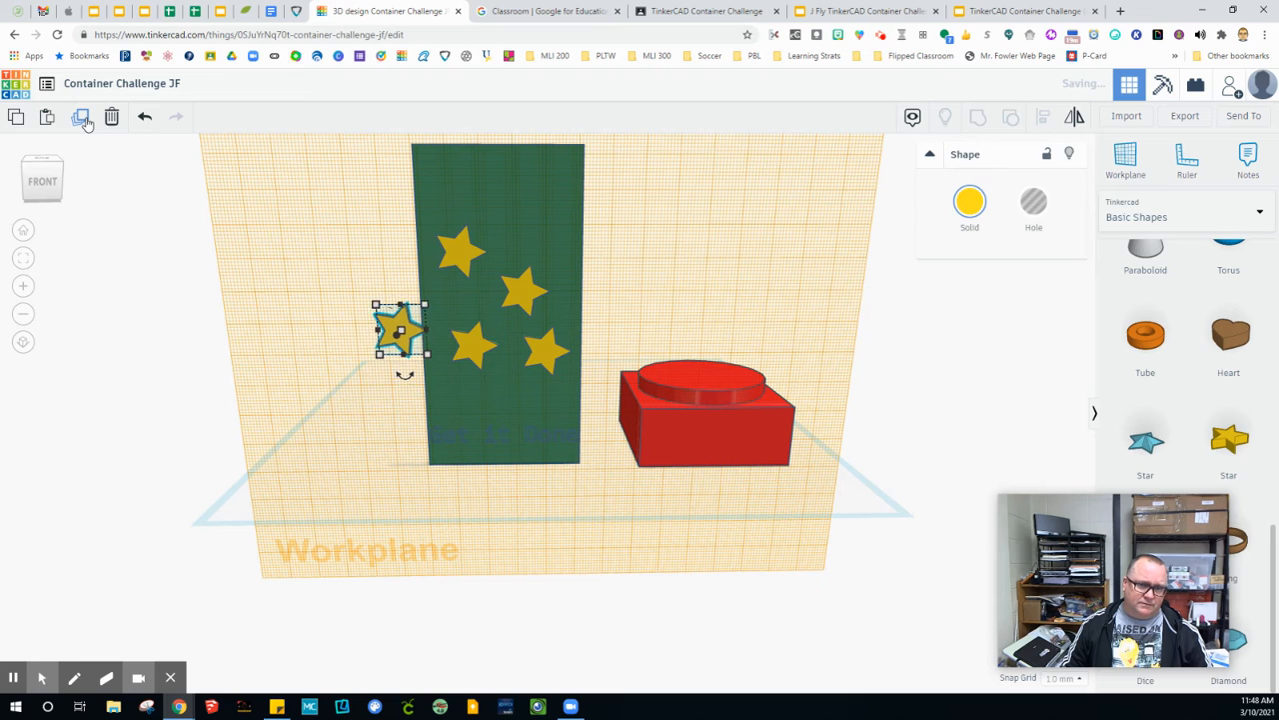
pyautogui.press('Right')
pyautogui.press('Right')
pyautogui.press('Right')
pyautogui.press('Right')
pyautogui.press('Right')
pyautogui.press('Right')
pyautogui.press('Right')
pyautogui.press('Right')
pyautogui.press('Right')
pyautogui.press('Right')
pyautogui.press('Right')
pyautogui.press('Right')
pyautogui.press('Right')
pyautogui.press('Right')
pyautogui.press('Right')
pyautogui.press('Right')
pyautogui.press('Right')
pyautogui.press('Right')
pyautogui.press('Right')
pyautogui.press('Right')
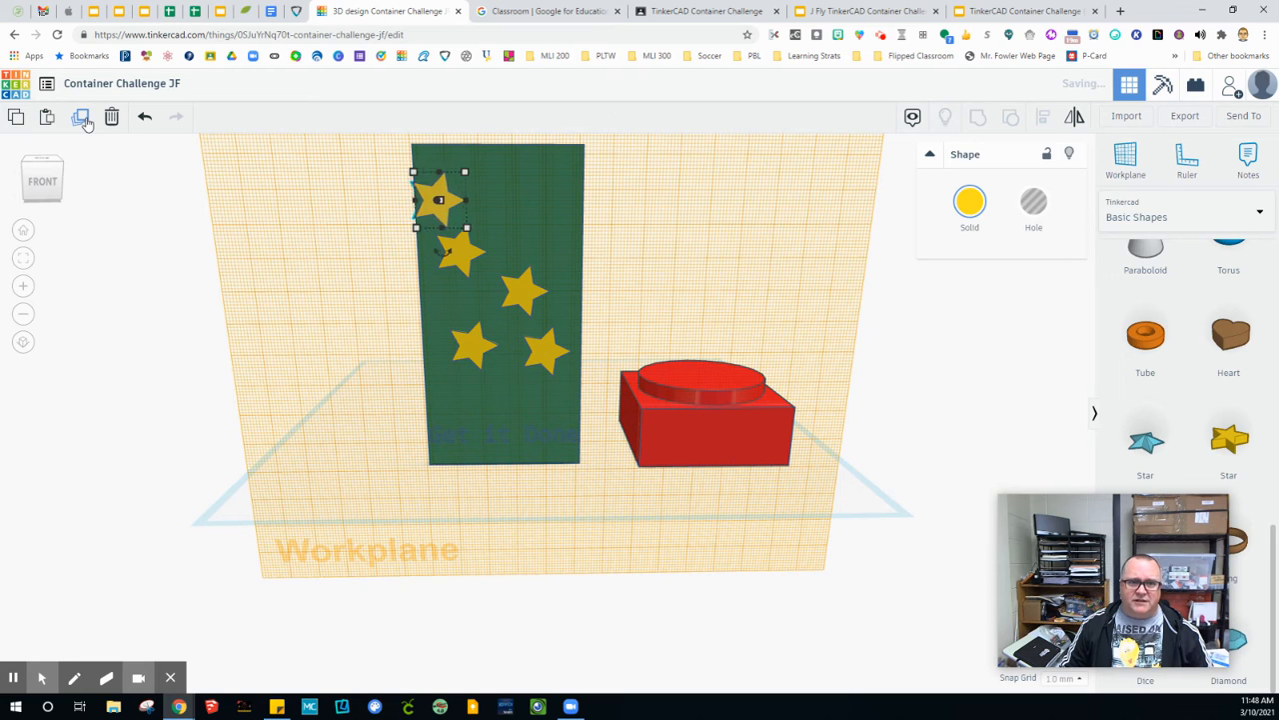
pyautogui.press('Escape')
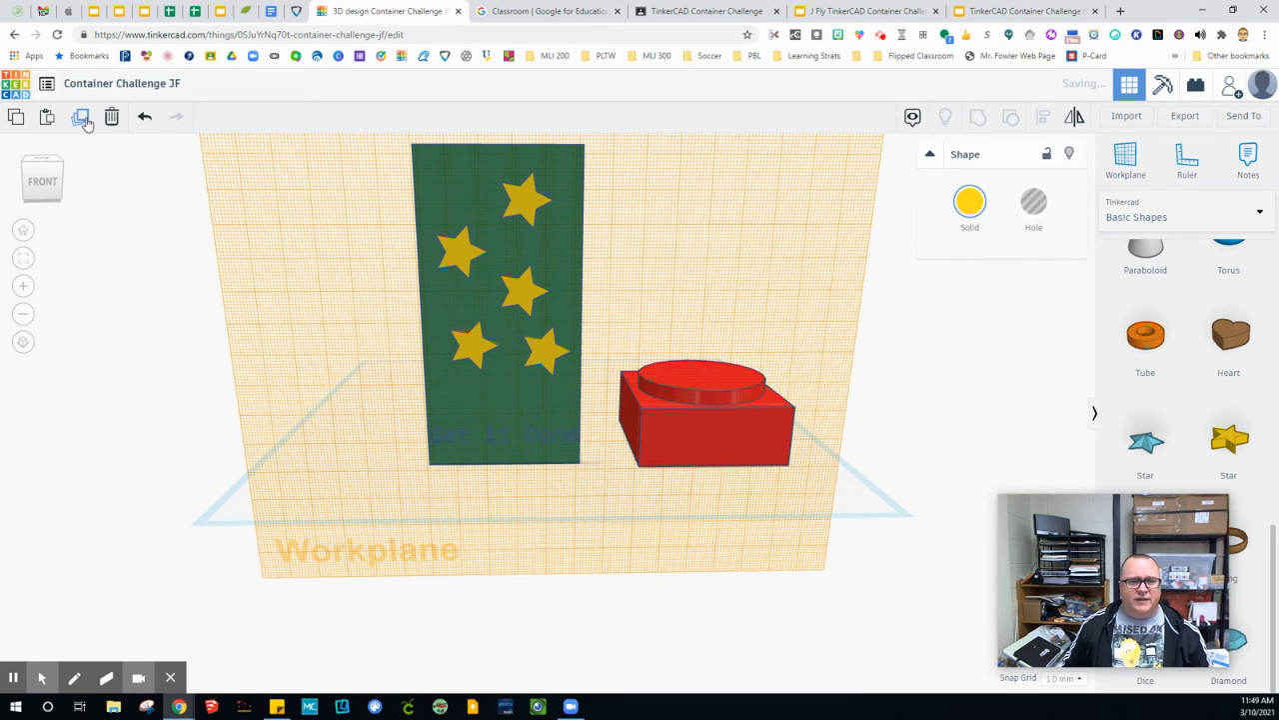
# - Try shrinking the first star, near the face's left edge, to about 8 mm and undo the resize
pyautogui.click(465, 260)
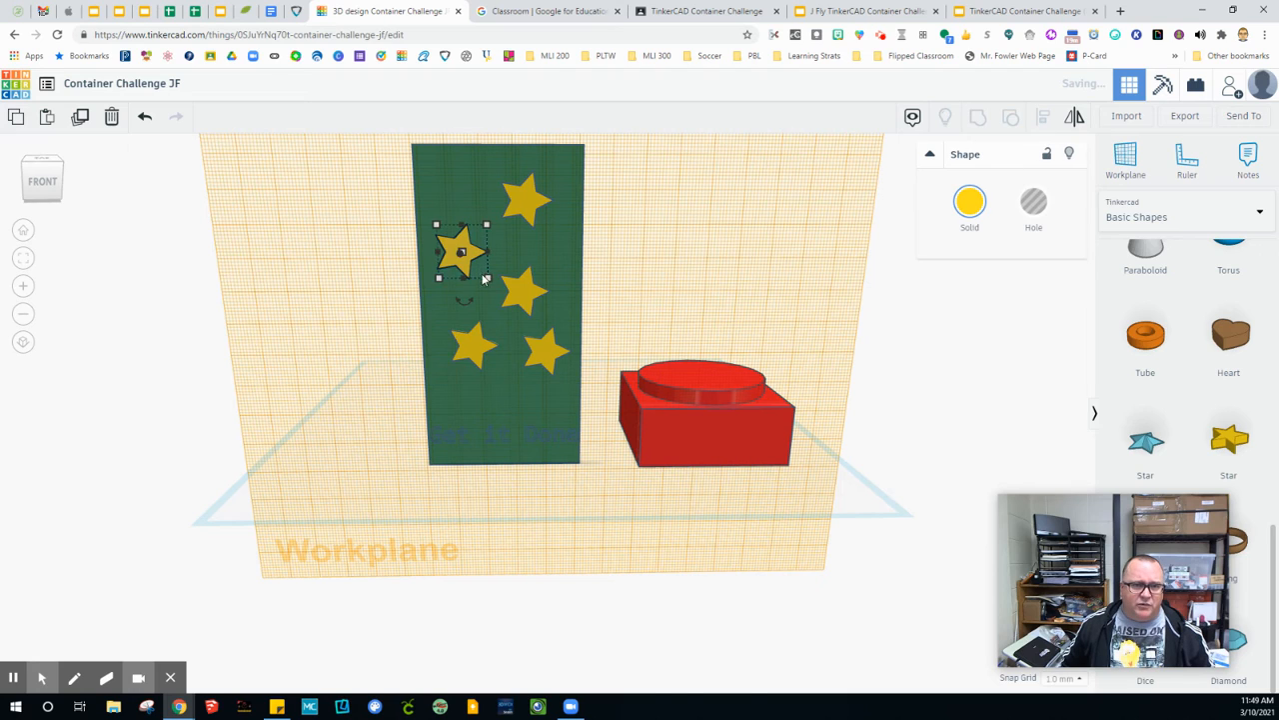
pyautogui.moveTo(484, 276); pyautogui.dragTo(461, 254)
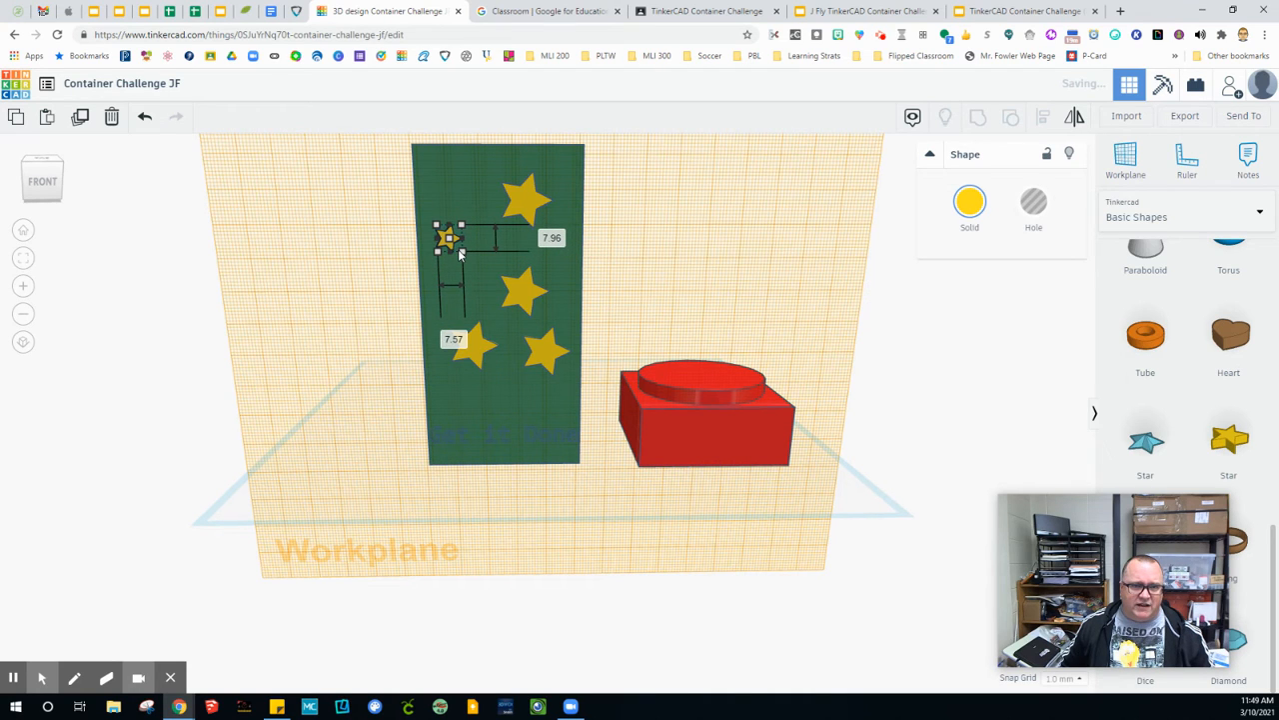
pyautogui.hotkey('ctrl', 'z')
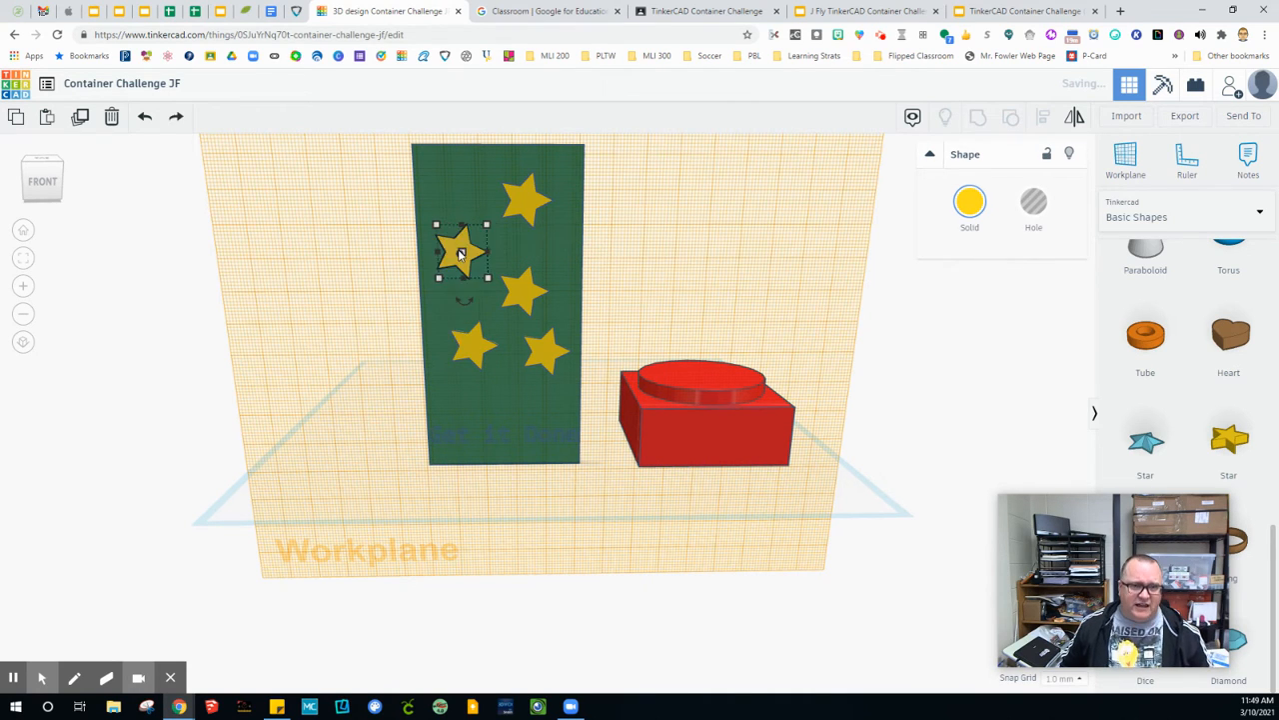
pyautogui.hotkey('ctrl', 'y')
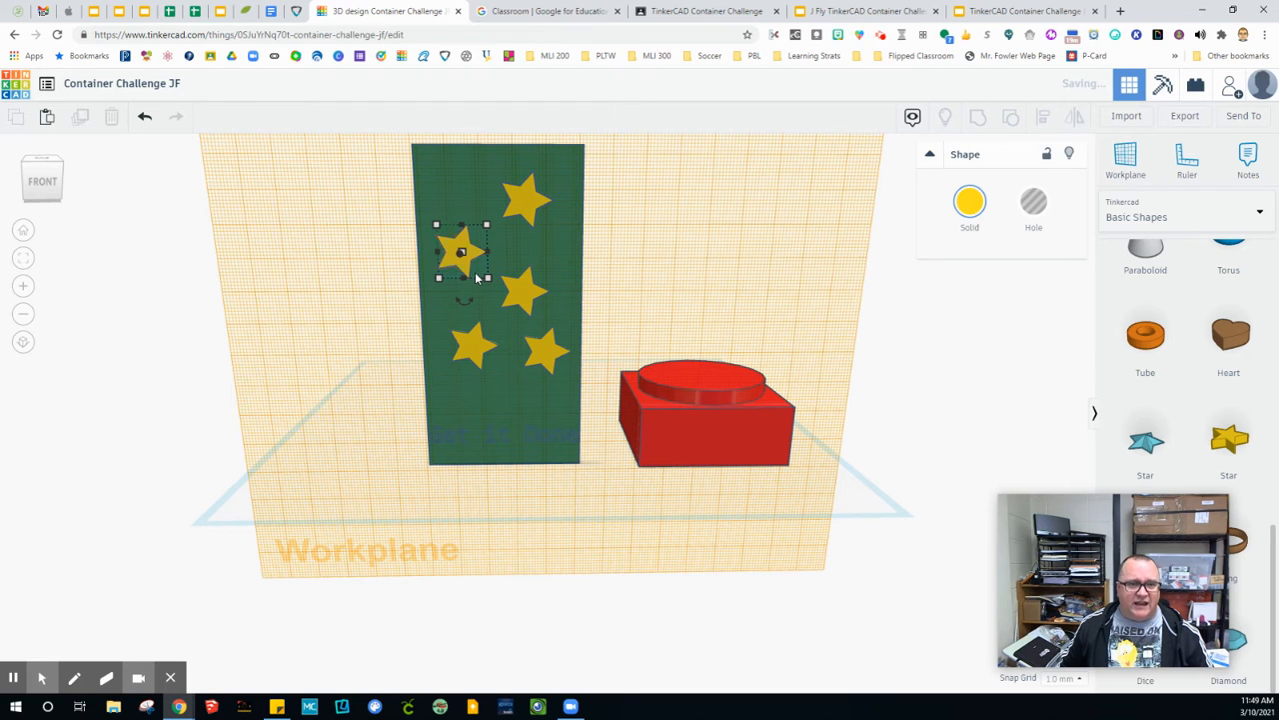
# - Duplicate the large star near the left edge of the container's front face and place the copy directly below it
pyautogui.hotkey('ctrl', 'd')
pyautogui.press('Down')
pyautogui.press('Down')
pyautogui.press('Down')
pyautogui.press('Down')
pyautogui.press('Down')
pyautogui.press('Down')
pyautogui.press('Down')
pyautogui.press('Down')
pyautogui.press('Down')
pyautogui.press('Down')
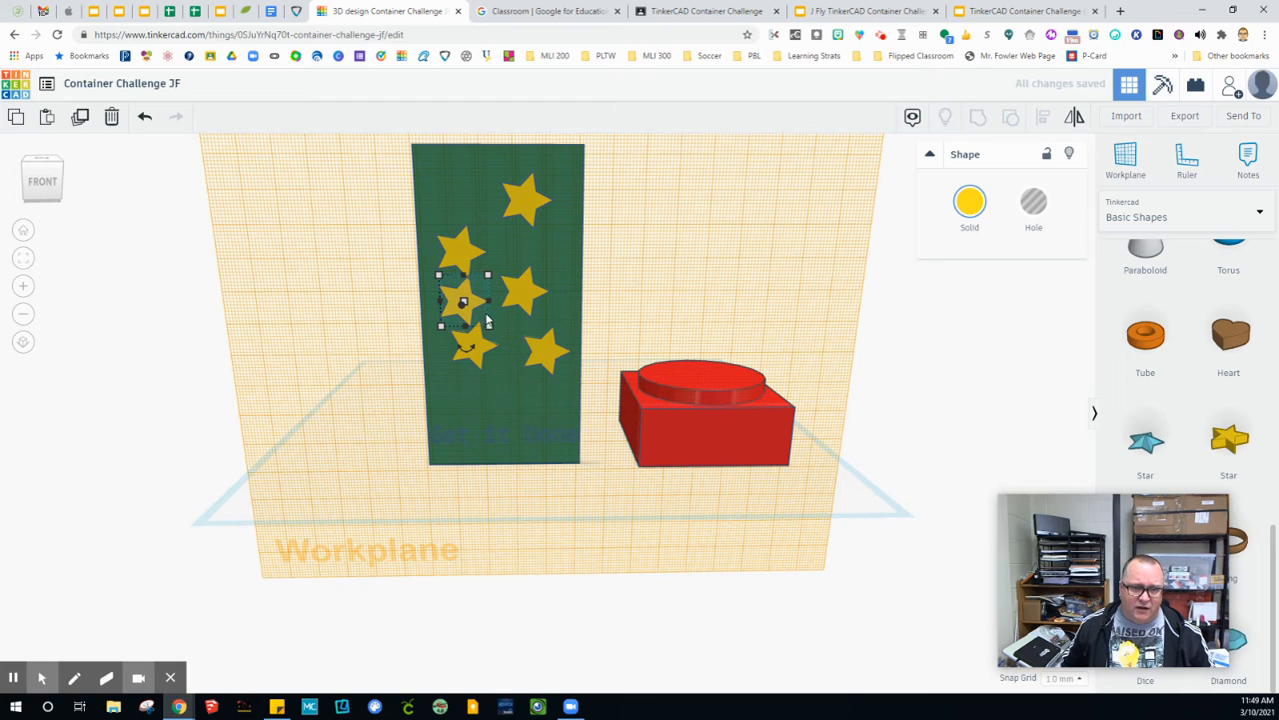
# - Shrink the copied star to about half its size and nudge it slightly to the right
pyautogui.moveTo(489, 325); pyautogui.dragTo(465, 305)
pyautogui.press('Right')
pyautogui.press('Right')
pyautogui.press('Right')
pyautogui.press('Right')
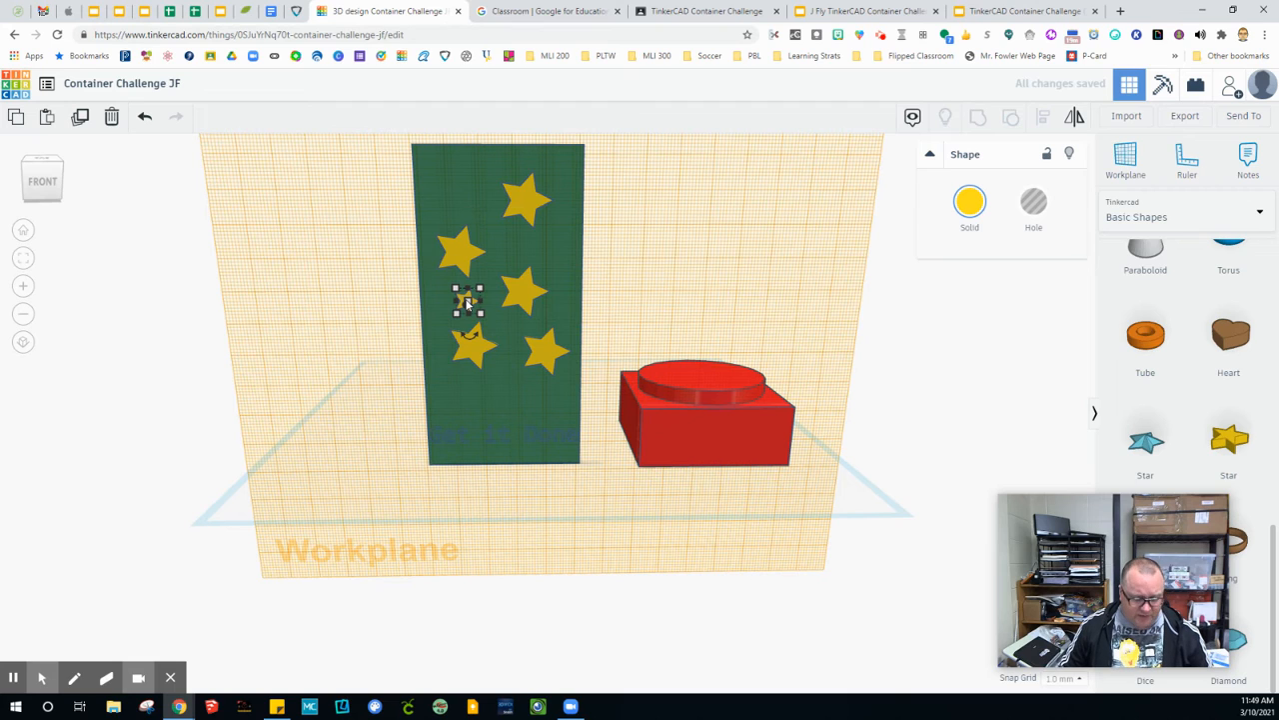
# - Duplicate the small star with its shrink repeated and place the tiny copy to the right, below the middle large star
pyautogui.hotkey('ctrl', 'd')
pyautogui.press('Right')
pyautogui.press('Right')
pyautogui.press('Right')
pyautogui.press('Right')
pyautogui.press('Right')
pyautogui.press('Right')
pyautogui.press('Right')
pyautogui.press('Right')
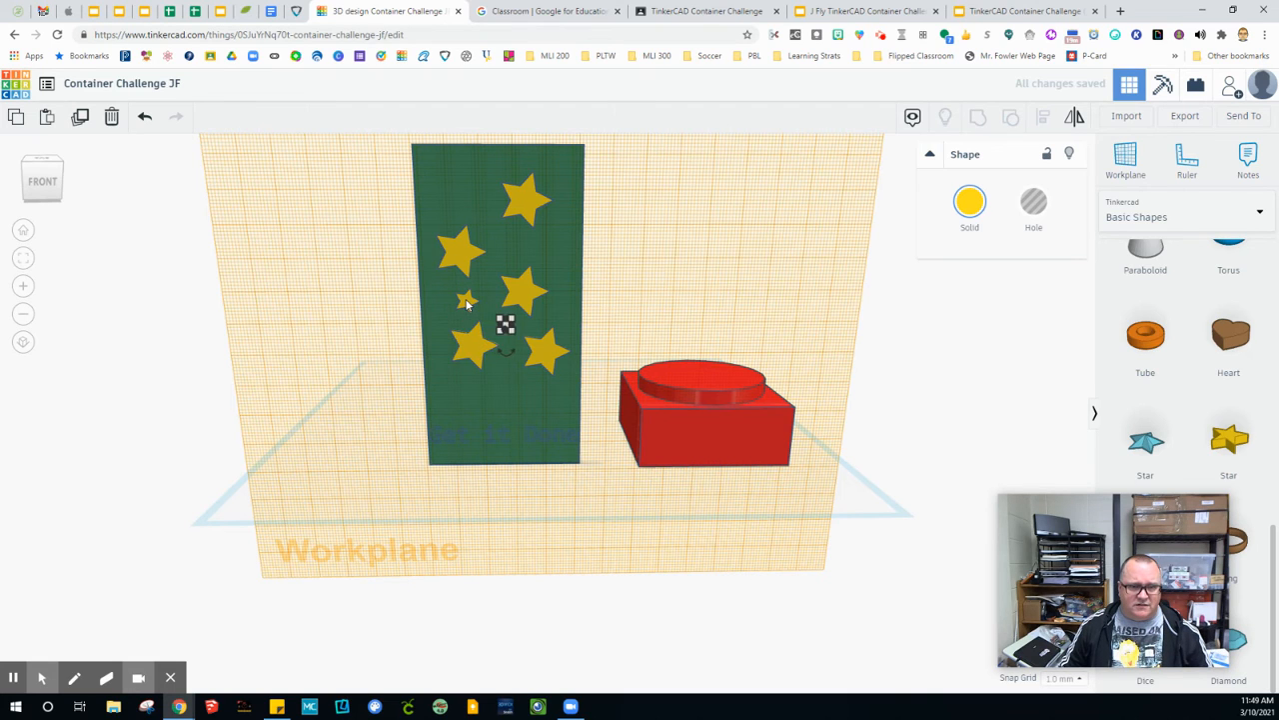
# - Duplicate the tiny star with the shrink repeated and place the still smaller copy beneath the lower left large star
pyautogui.press('Down')
pyautogui.press('Down')
pyautogui.press('Down')
pyautogui.press('Down')
pyautogui.press('Down')
pyautogui.press('Down')
pyautogui.press('Down')
pyautogui.press('Down')
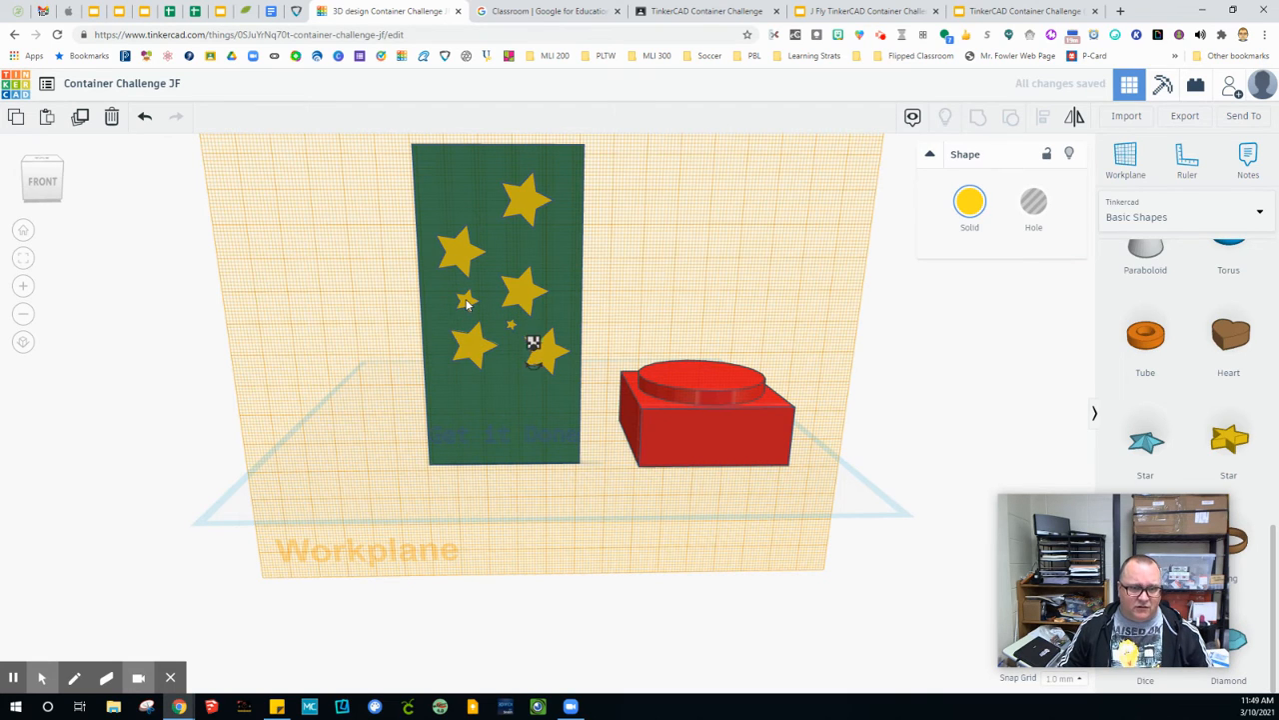
pyautogui.press('Left')
pyautogui.press('Left')
pyautogui.press('Left')
pyautogui.press('Left')
pyautogui.press('Left')
pyautogui.press('Left')
pyautogui.press('Left')
pyautogui.press('Left')
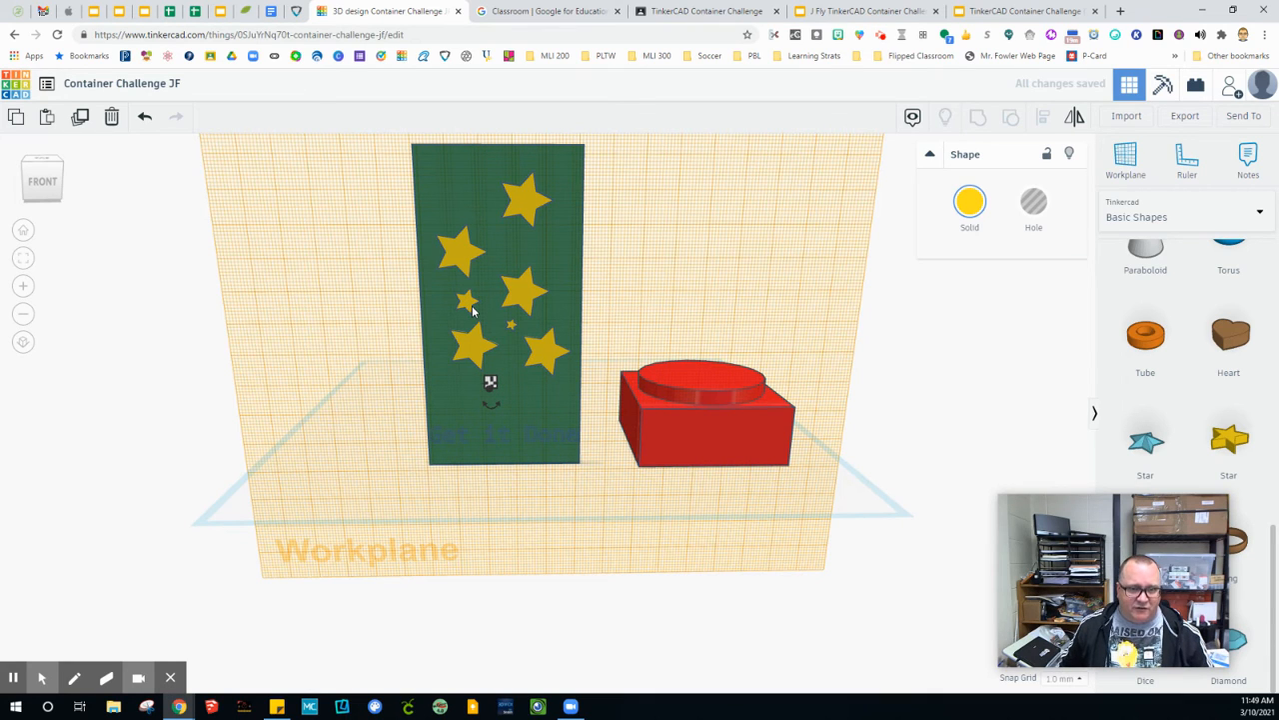
pyautogui.press('Down')
pyautogui.press('Down')
pyautogui.press('Down')
pyautogui.press('Down')
pyautogui.press('Down')
pyautogui.press('Left')
pyautogui.press('Left')
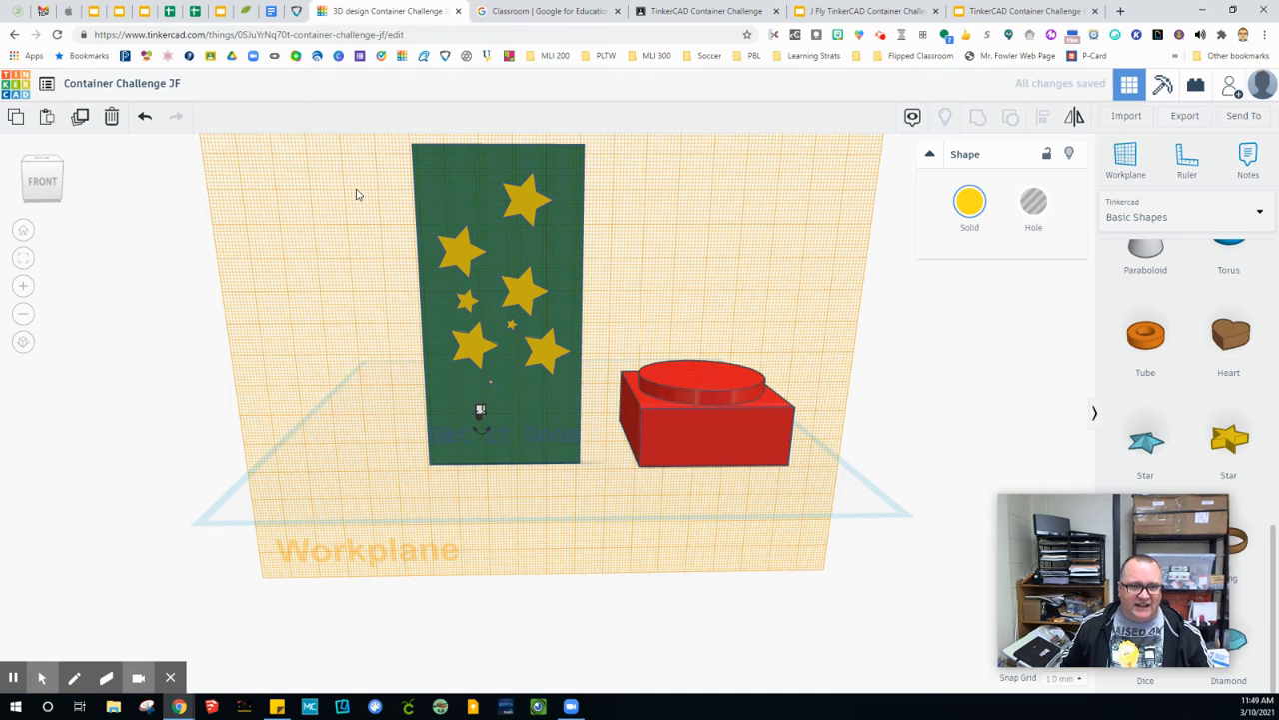
# - Move the small star between the two left-hand large stars up slightly on the container's front face
pyautogui.click(466, 300)
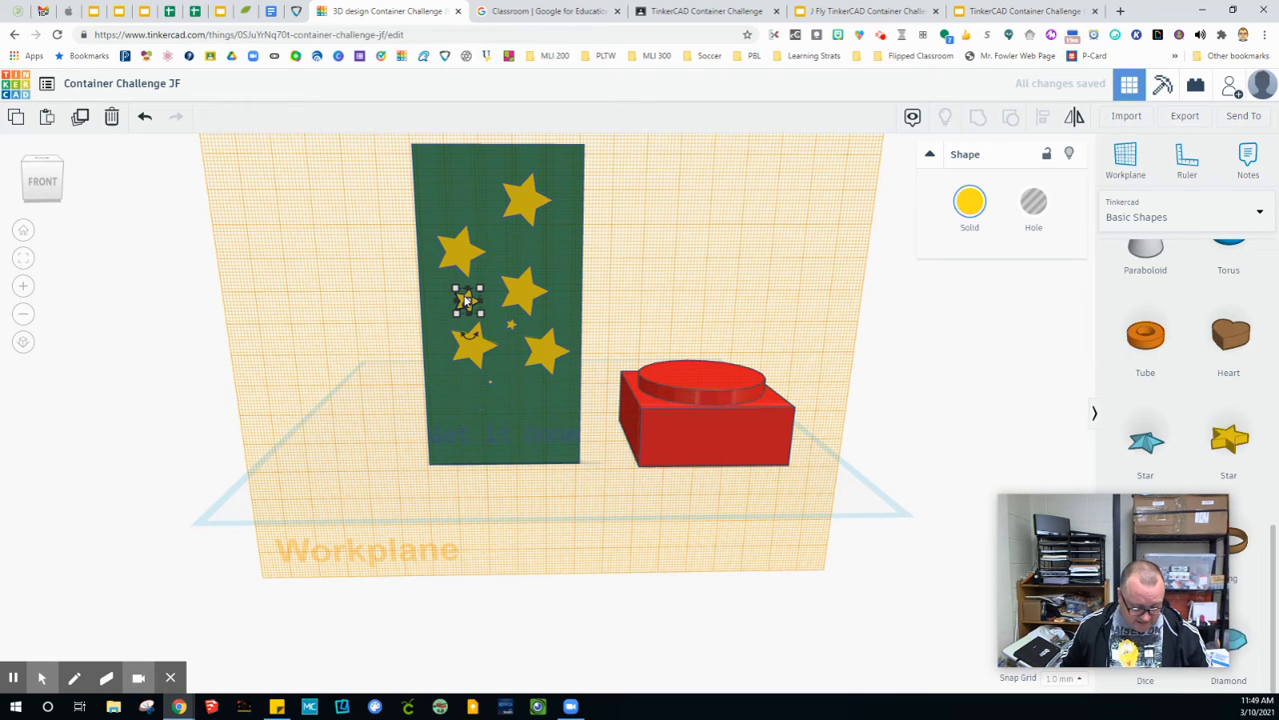
pyautogui.press('Up')
pyautogui.press('Up')
pyautogui.press('Up')
pyautogui.press('Up')
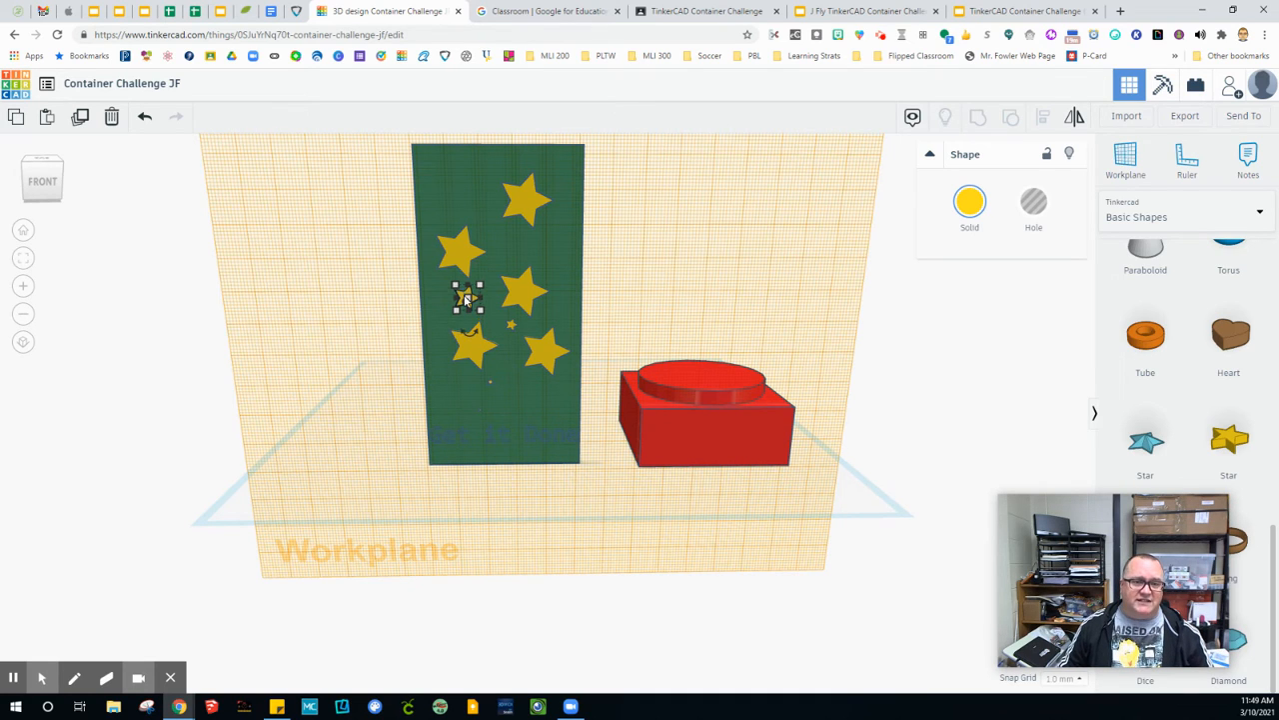
# - Duplicate that small star and place the copy between the upper and middle large stars on the face's right half
pyautogui.press('Right')
pyautogui.press('Right')
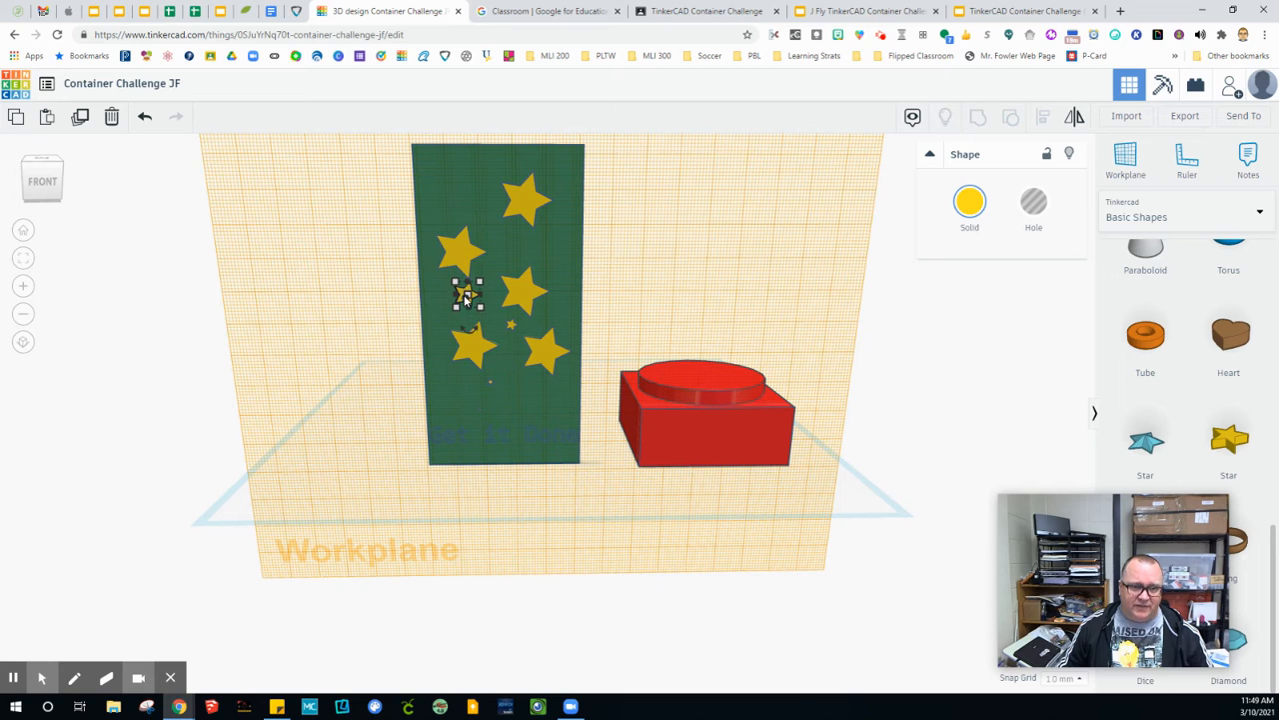
pyautogui.press('Up')
pyautogui.press('Up')
pyautogui.press('Up')
pyautogui.press('Up')
pyautogui.press('Up')
pyautogui.press('Up')
pyautogui.press('Up')
pyautogui.press('Up')
pyautogui.press('Up')
pyautogui.press('Up')
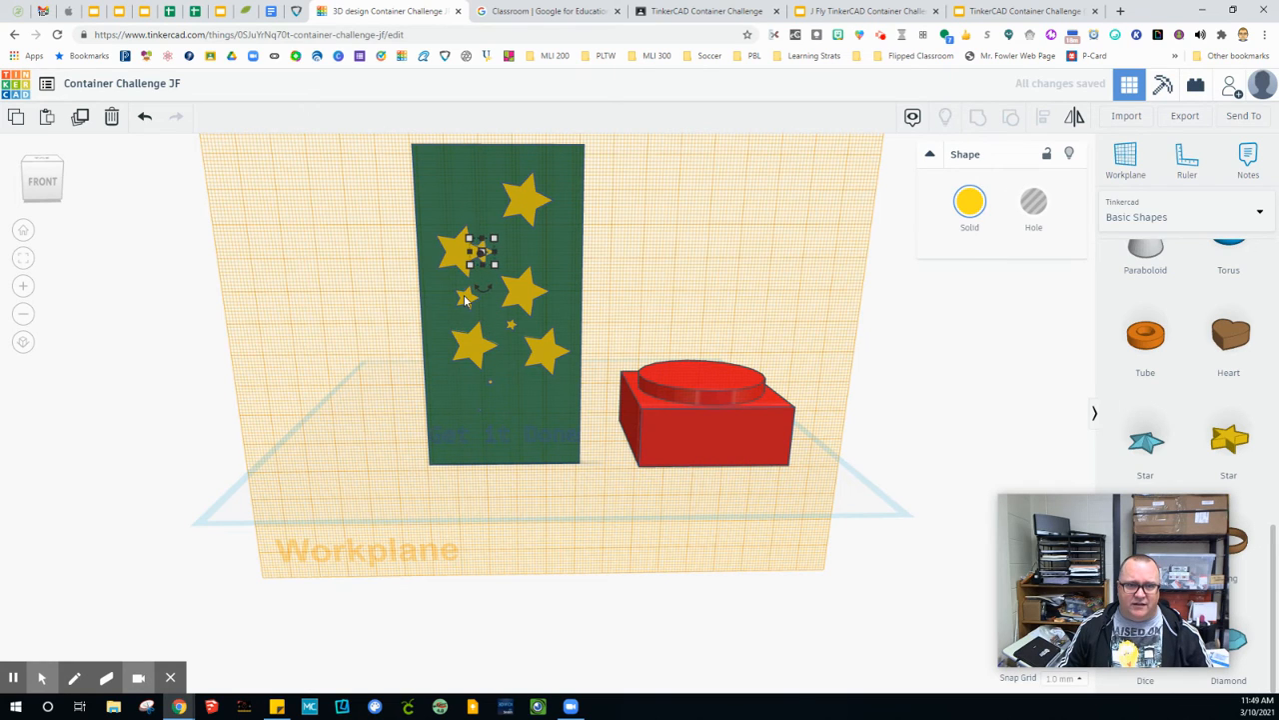
pyautogui.press('Right')
pyautogui.press('Right')
pyautogui.press('Right')
pyautogui.press('Right')
pyautogui.press('Right')
pyautogui.press('Right')
pyautogui.press('Right')
pyautogui.press('Right')
pyautogui.press('Right')
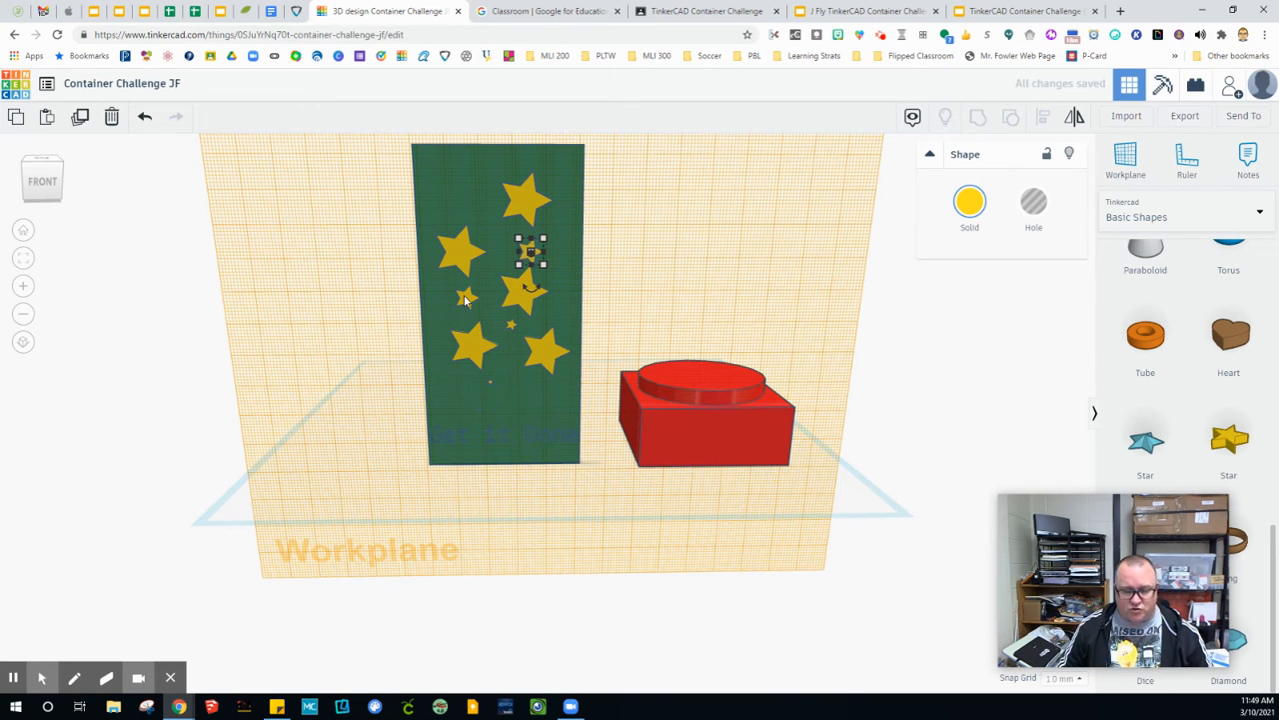
# - Duplicate the new small star and place the copy just left of the topmost large star on the front face
pyautogui.press('Up')
pyautogui.press('Up')
pyautogui.press('Up')
pyautogui.press('Up')
pyautogui.press('Up')
pyautogui.press('Up')
pyautogui.press('Up')
pyautogui.press('Up')
pyautogui.press('Up')
pyautogui.press('Up')
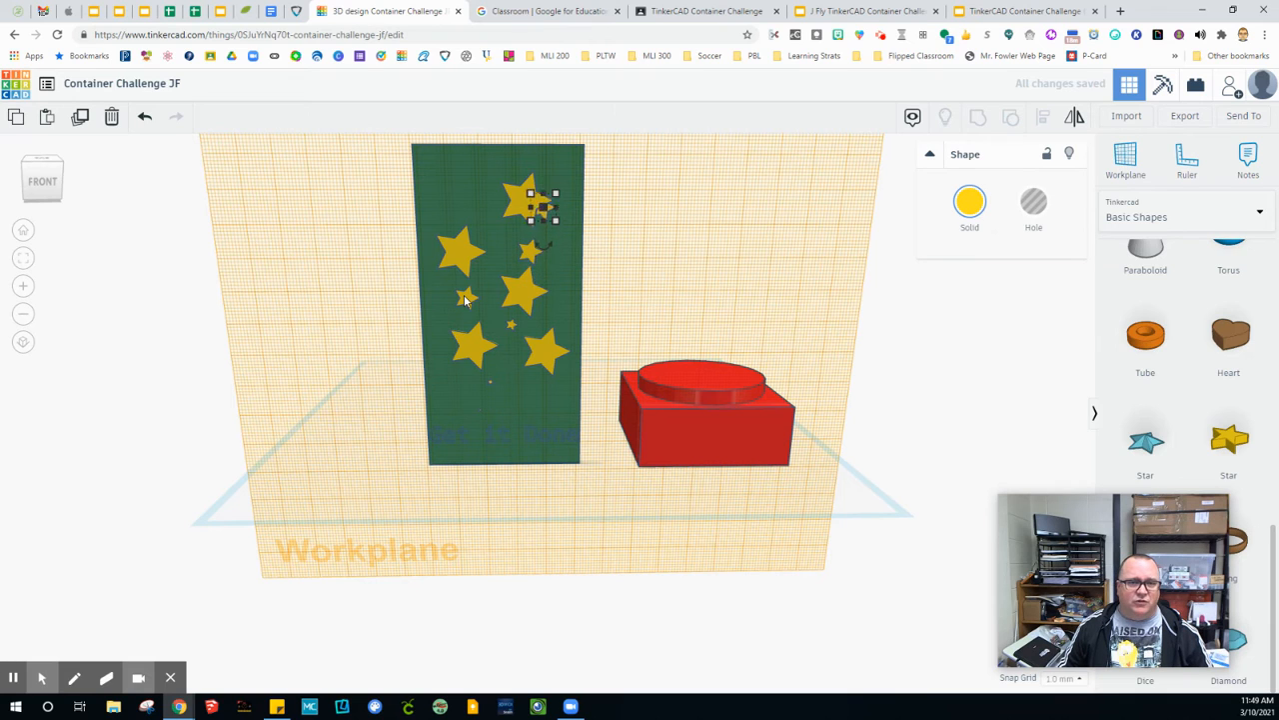
pyautogui.press('Right')
pyautogui.press('Right')
pyautogui.press('Left')
pyautogui.press('Left')
pyautogui.press('Left')
pyautogui.press('Left')
pyautogui.press('Left')
pyautogui.press('Left')
pyautogui.press('Left')
pyautogui.press('Left')
pyautogui.press('Left')
pyautogui.press('Left')
pyautogui.press('Right')
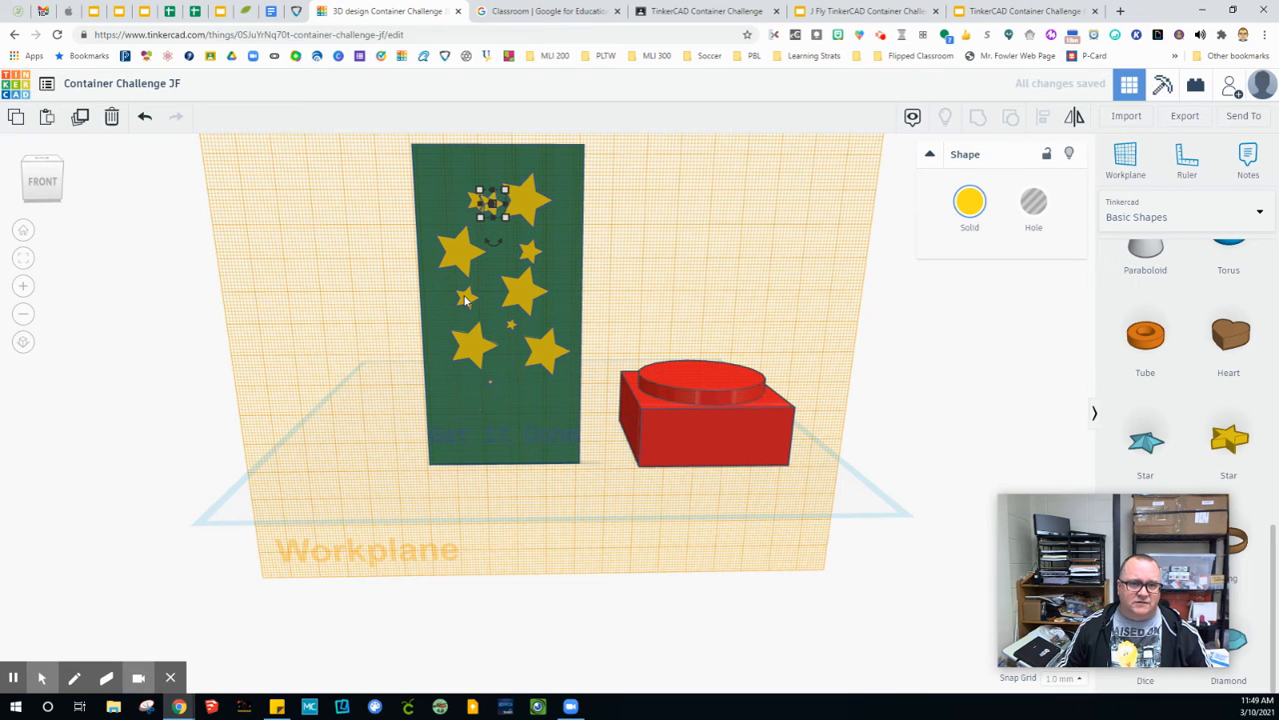
# - Duplicate the uppermost small star and place the copy below the lower right large star on the front face
pyautogui.press('Down')
pyautogui.press('Down')
pyautogui.press('Down')
pyautogui.press('Down')
pyautogui.press('Down')
pyautogui.press('Down')
pyautogui.press('Down')
pyautogui.press('Down')
pyautogui.press('Down')
pyautogui.press('Down')
pyautogui.press('Down')
pyautogui.press('Down')
pyautogui.press('Down')
pyautogui.press('Down')
pyautogui.press('Down')
pyautogui.press('Down')
pyautogui.press('Down')
pyautogui.press('Down')
pyautogui.press('Down')
pyautogui.press('Down')
pyautogui.press('Down')
pyautogui.press('Down')
pyautogui.press('Down')
pyautogui.press('Down')
pyautogui.press('Down')
pyautogui.press('Down')
pyautogui.press('Down')
pyautogui.press('Down')
pyautogui.press('Down')
pyautogui.press('Down')
pyautogui.press('Down')
pyautogui.press('Down')
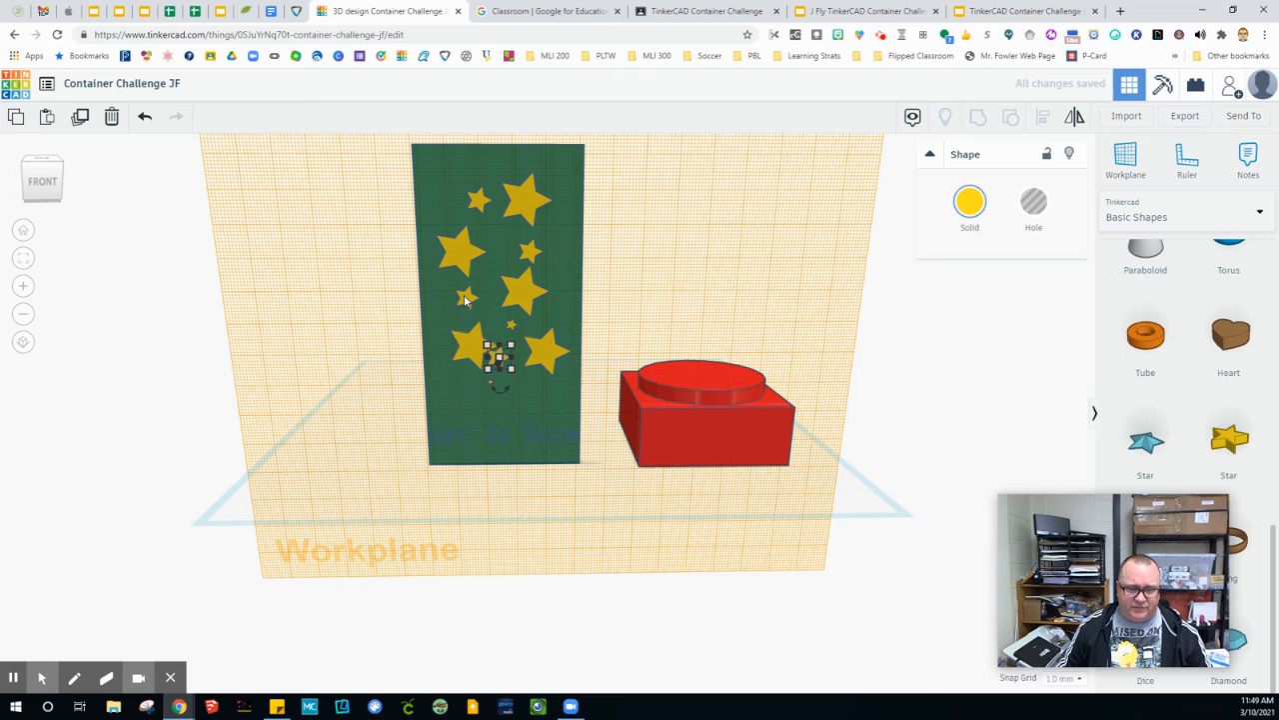
pyautogui.press('Down')
pyautogui.press('Down')
pyautogui.press('Down')
pyautogui.press('Down')
pyautogui.press('Right')
pyautogui.press('Right')
pyautogui.press('Right')
pyautogui.press('Right')
pyautogui.press('Right')
pyautogui.press('Right')
pyautogui.press('Right')
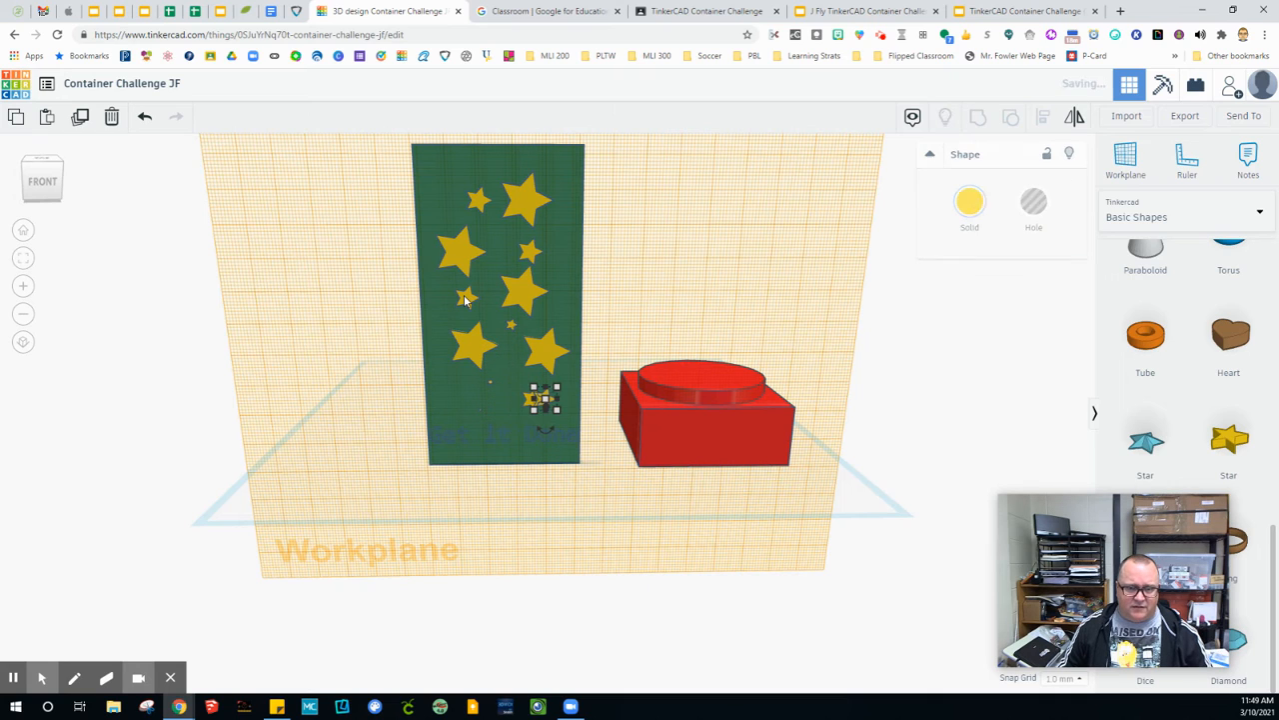
pyautogui.press('Up')
pyautogui.press('Up')
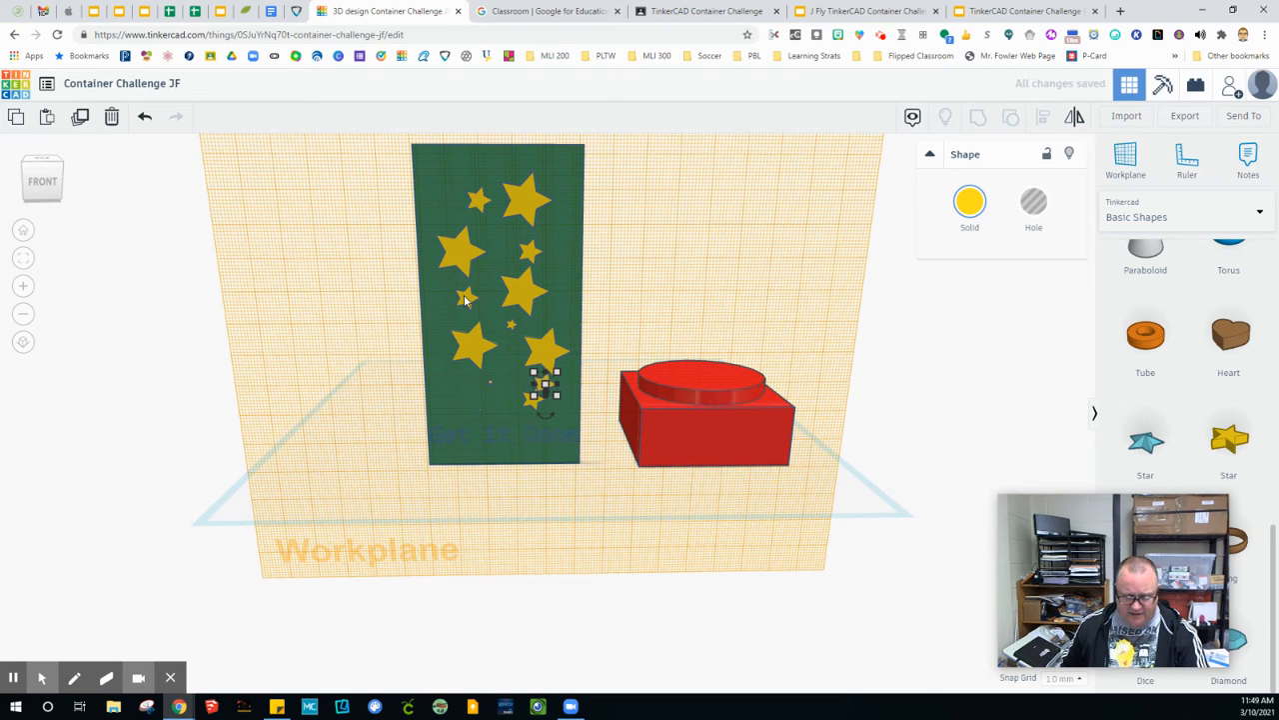
pyautogui.press('Escape')
# - Duplicate the tiny star in the middle of the front face and place the copy between the lower large stars, just below their level
pyautogui.click(512, 327)
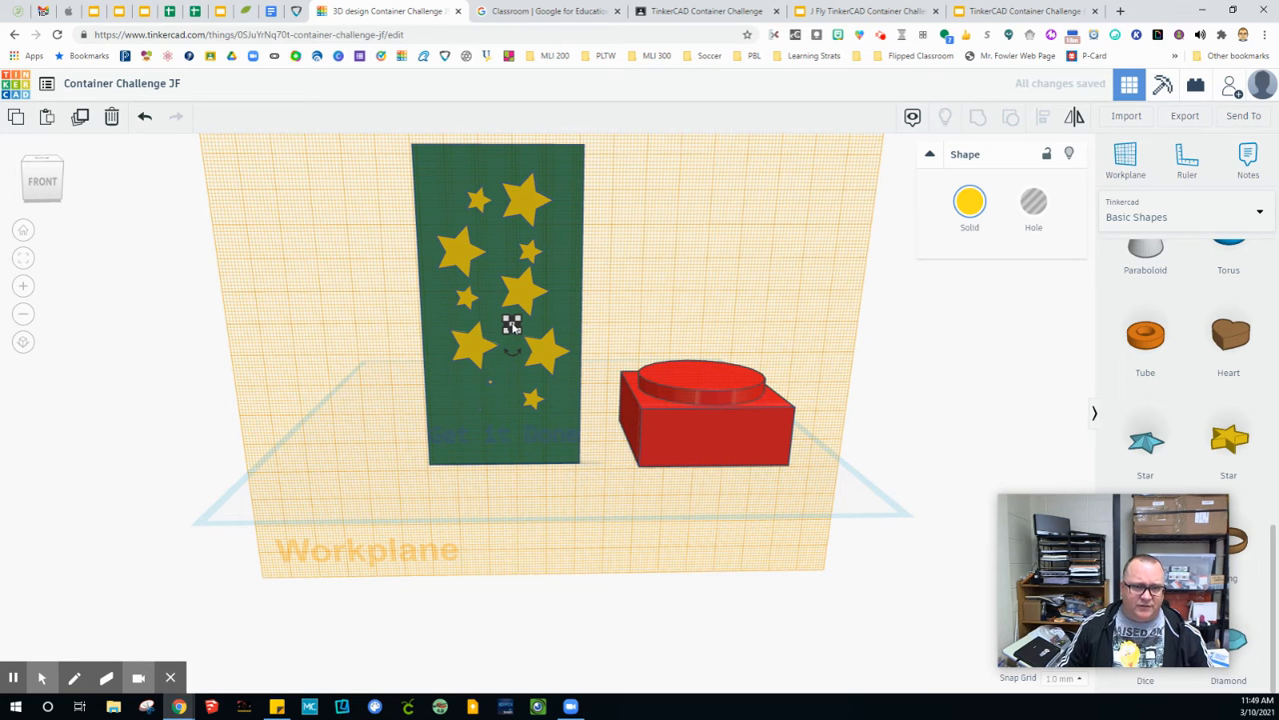
pyautogui.hotkey('ctrl', 'd')
pyautogui.press('Right')
pyautogui.press('Right')
pyautogui.press('Down')
pyautogui.press('Down')
pyautogui.press('Down')
pyautogui.press('Down')
pyautogui.press('Down')
pyautogui.press('Down')
pyautogui.press('Down')
pyautogui.press('Down')
pyautogui.press('Down')
pyautogui.press('Down')
pyautogui.press('Down')
pyautogui.press('Down')
pyautogui.press('Down')
pyautogui.press('Down')
pyautogui.press('Down')
pyautogui.press('Down')
pyautogui.press('Down')
pyautogui.press('Left')
pyautogui.press('Left')
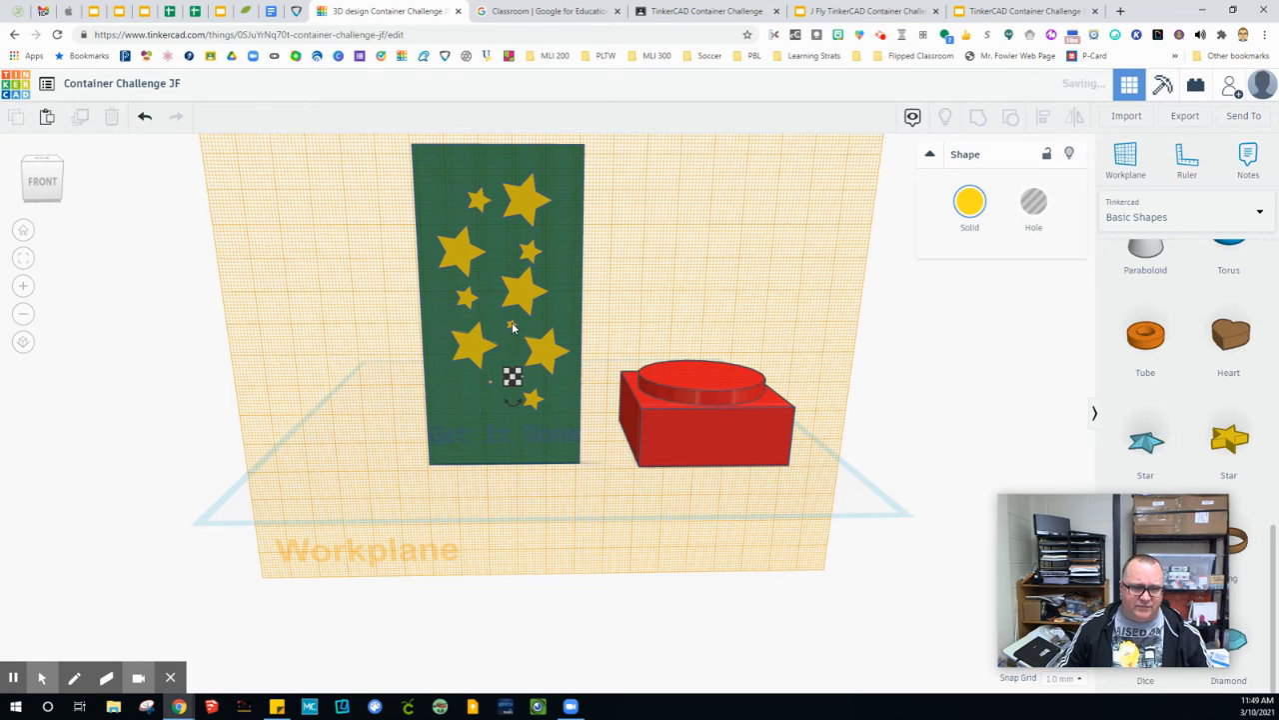
# - Copy that tiny star and place the copy between the upper left large star and the small star on the face's right half
pyautogui.hotkey('ctrl', 'c')
pyautogui.hotkey('ctrl', 'v')
pyautogui.press('Up')
pyautogui.press('Up')
pyautogui.press('Up')
pyautogui.press('Up')
pyautogui.press('Up')
pyautogui.press('Up')
pyautogui.press('Up')
pyautogui.press('Up')
pyautogui.press('Up')
pyautogui.press('Up')
pyautogui.press('Up')
pyautogui.press('Up')
pyautogui.press('Up')
pyautogui.press('Up')
pyautogui.press('Up')
pyautogui.press('Up')
pyautogui.press('Up')
pyautogui.press('Up')
pyautogui.press('Up')
pyautogui.press('Up')
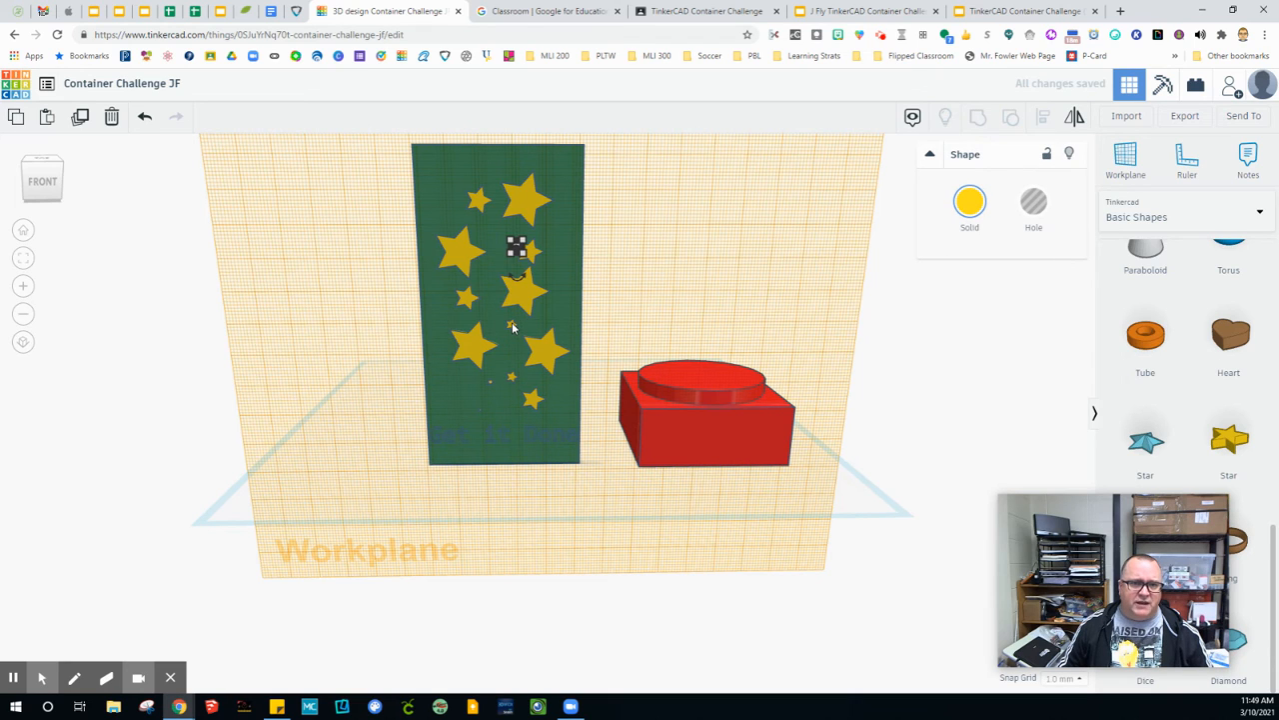
pyautogui.press('Left')
pyautogui.press('Left')
pyautogui.press('Left')
pyautogui.press('Left')
# - Copy the new tiny star and place the copy near the face's left edge, just above the lower left large star
pyautogui.hotkey('ctrl', 'c')
pyautogui.hotkey('ctrl', 'v')
pyautogui.press('Down')
pyautogui.press('Down')
pyautogui.press('Down')
pyautogui.press('Down')
pyautogui.press('Down')
pyautogui.press('Down')
pyautogui.press('Down')
pyautogui.press('Down')
pyautogui.press('Down')
pyautogui.press('Down')
pyautogui.press('Down')
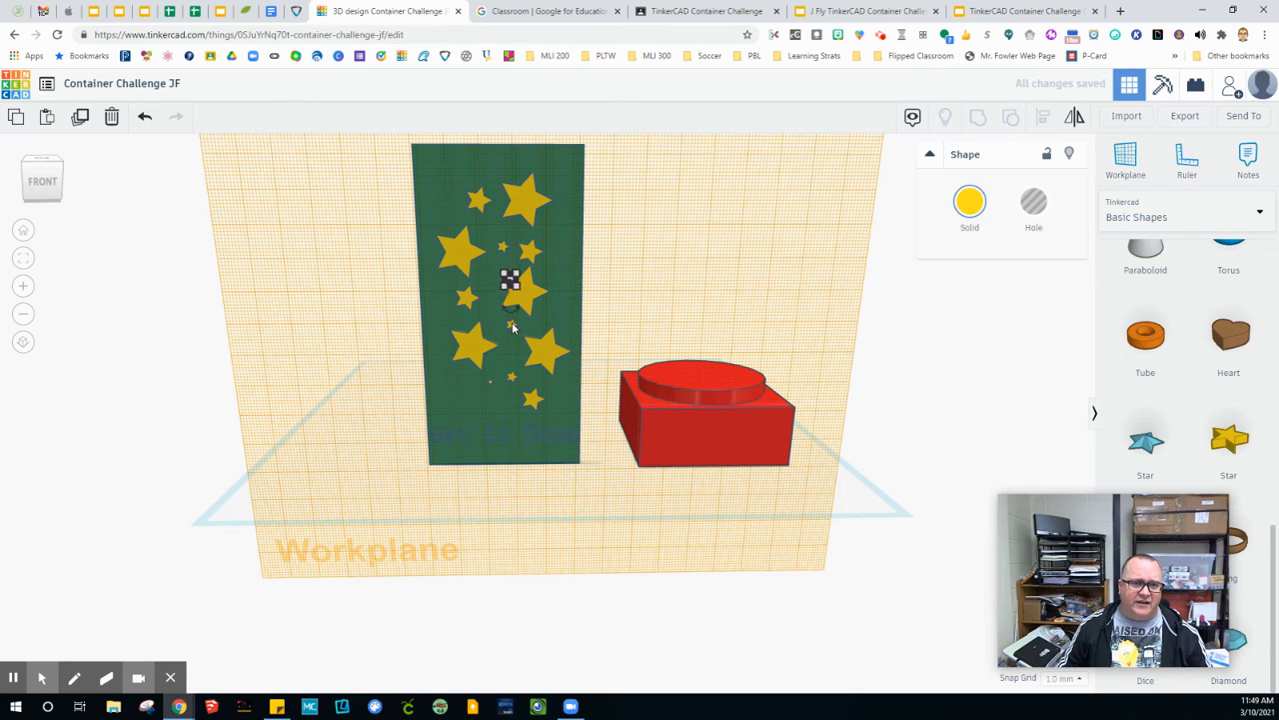
pyautogui.press('Down')
pyautogui.press('Down')
pyautogui.press('Down')
pyautogui.press('Down')
pyautogui.press('Down')
pyautogui.press('Down')
pyautogui.press('Down')
pyautogui.press('Down')
pyautogui.press('Down')
pyautogui.press('Down')
pyautogui.press('Left')
pyautogui.press('Left')
pyautogui.press('Left')
pyautogui.press('Left')
pyautogui.press('Left')
pyautogui.press('Left')
pyautogui.press('Left')
pyautogui.press('Left')
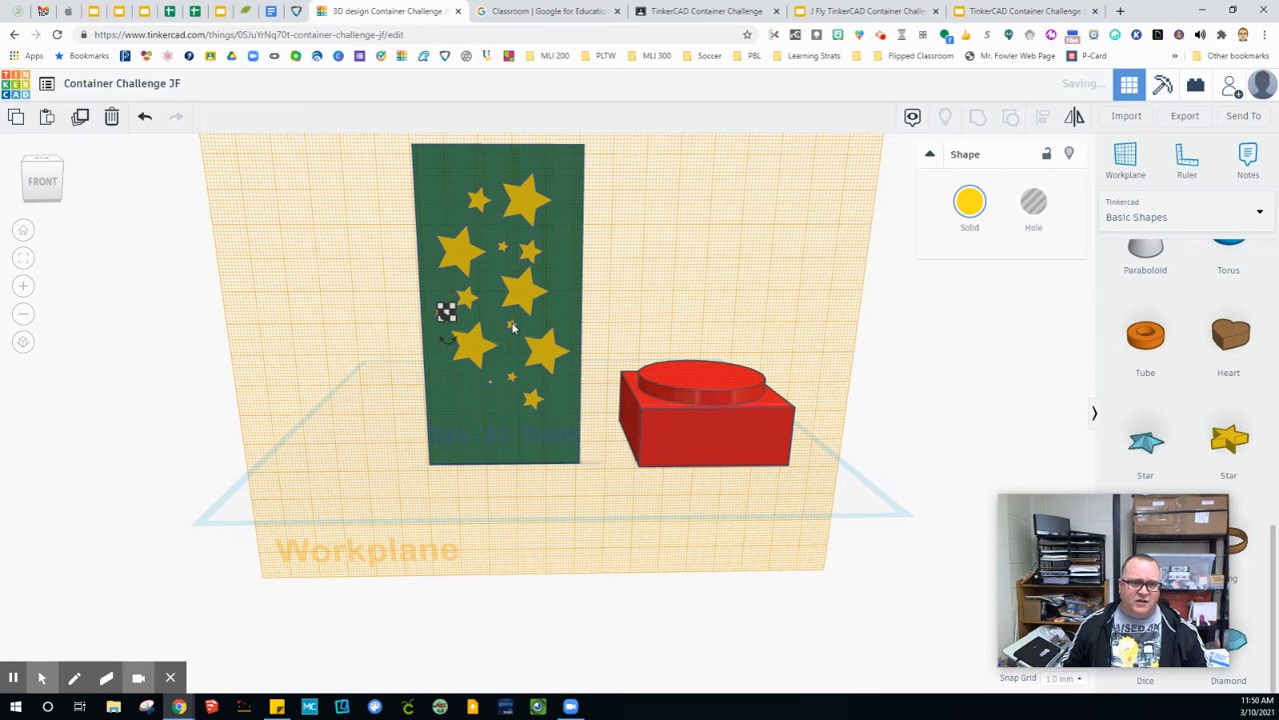
# - Return the workplane to the base grid and delete the stray large star at the container's top corner
pyautogui.click(1125, 160)
pyautogui.click(870, 485)
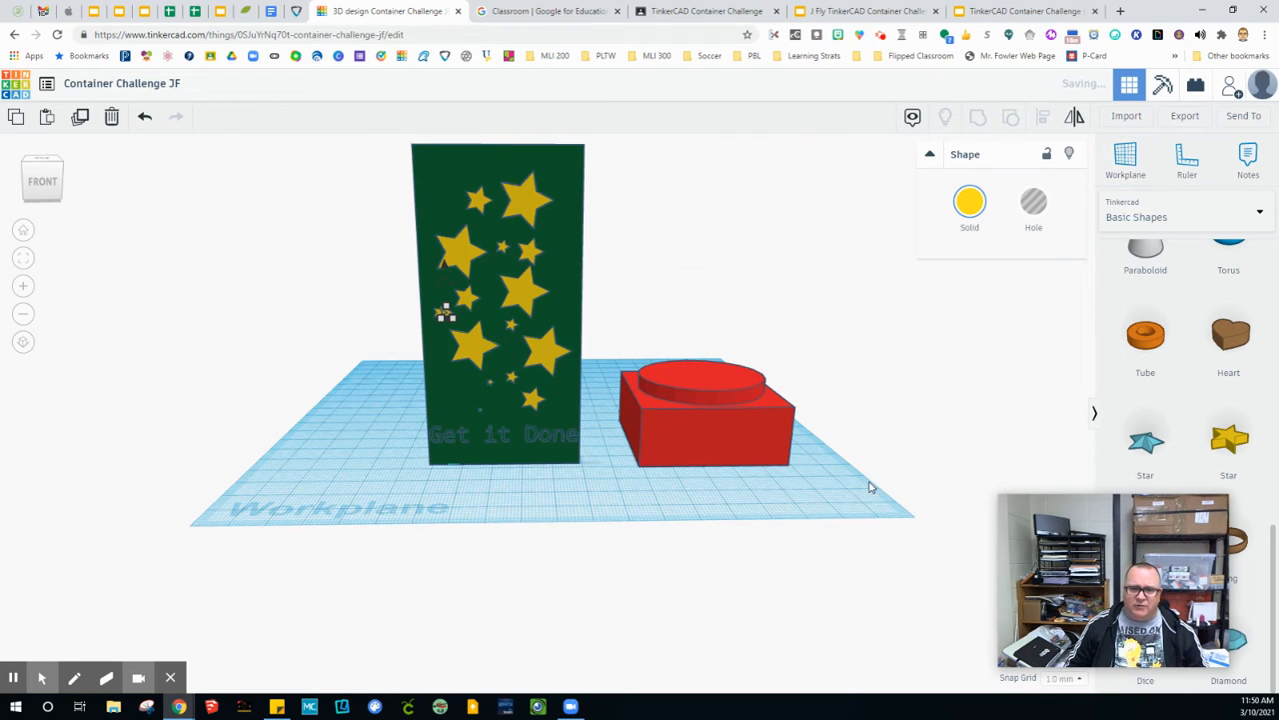
pyautogui.moveTo(870, 485); pyautogui.dragTo(630, 338, button='right')
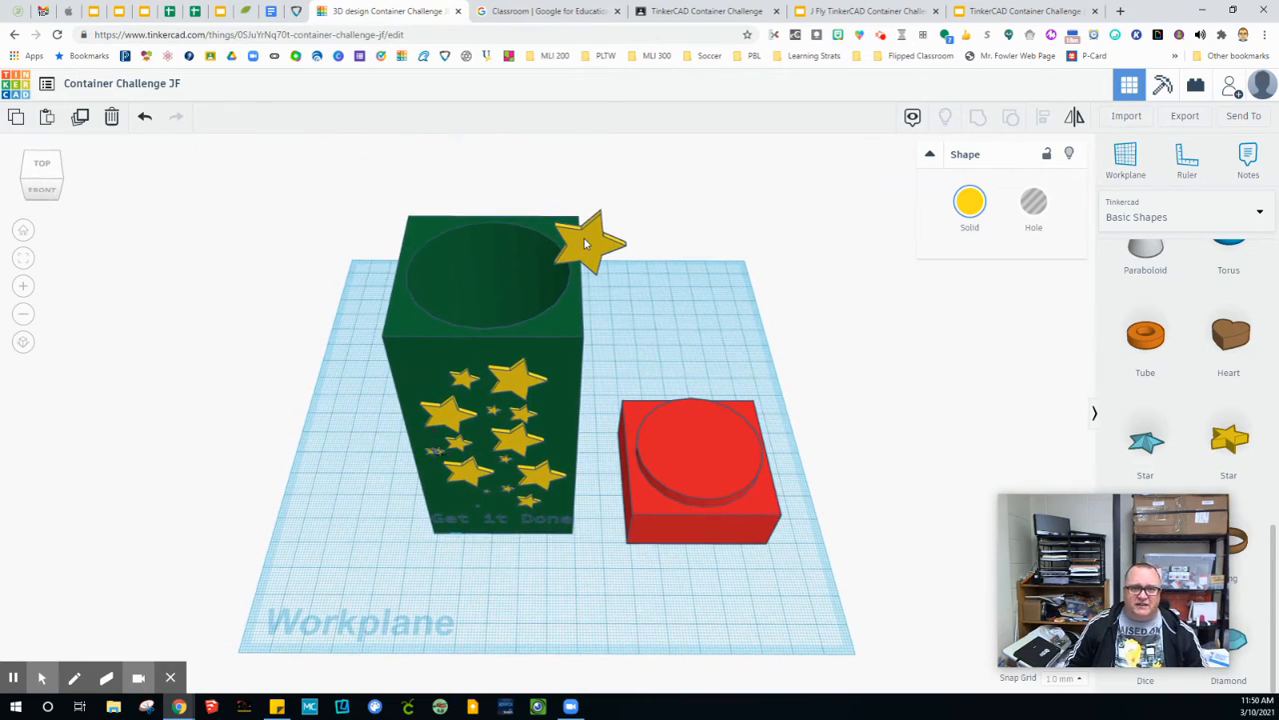
pyautogui.click(585, 241)
pyautogui.press('Delete')
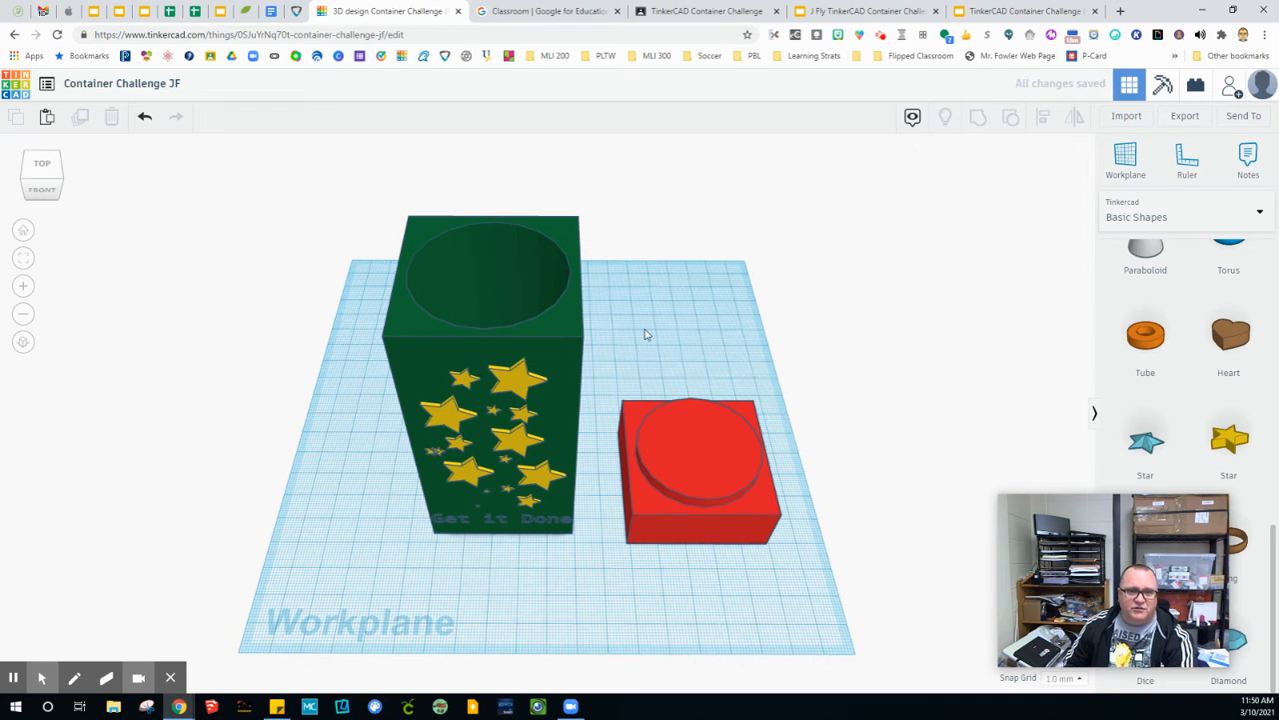
pyautogui.moveTo(625, 466); pyautogui.dragTo(621, 428, button='right')
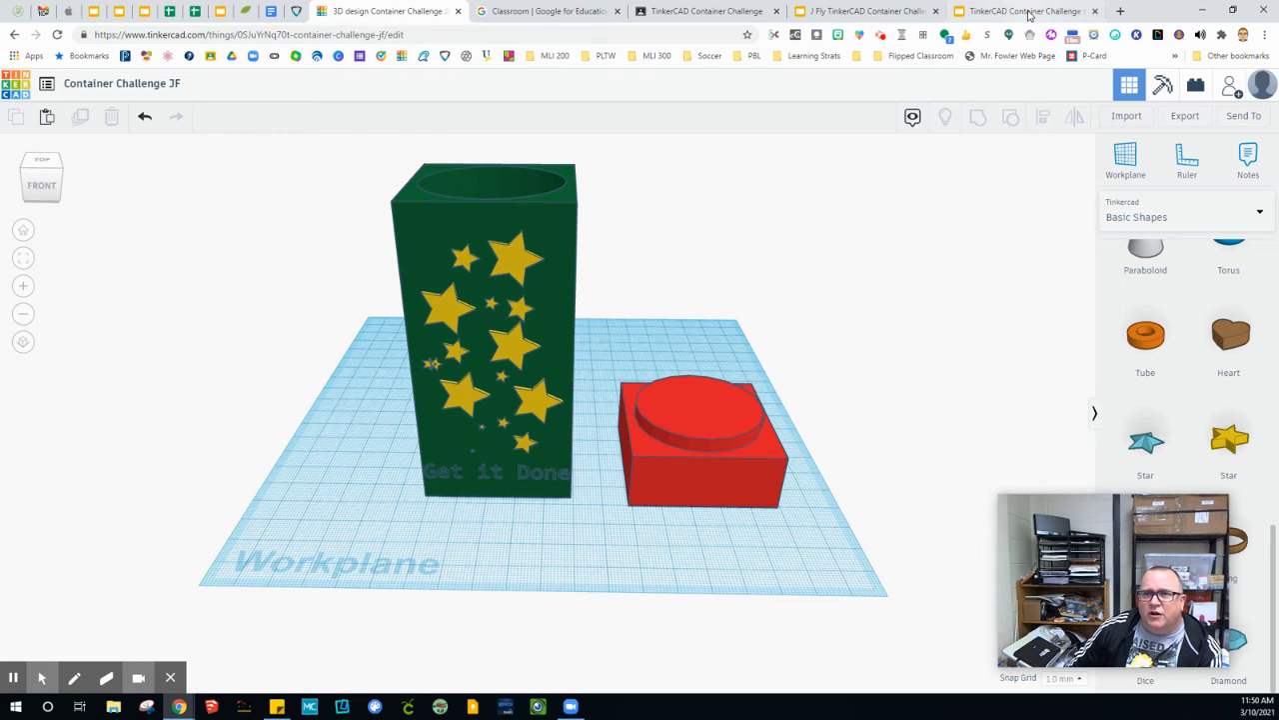
# - In the Google Slides submission, fill in the student's name, the title Container Challenge, the date 3/10 and the period 6E
pyautogui.click(1027, 11)
pyautogui.click(869, 11)
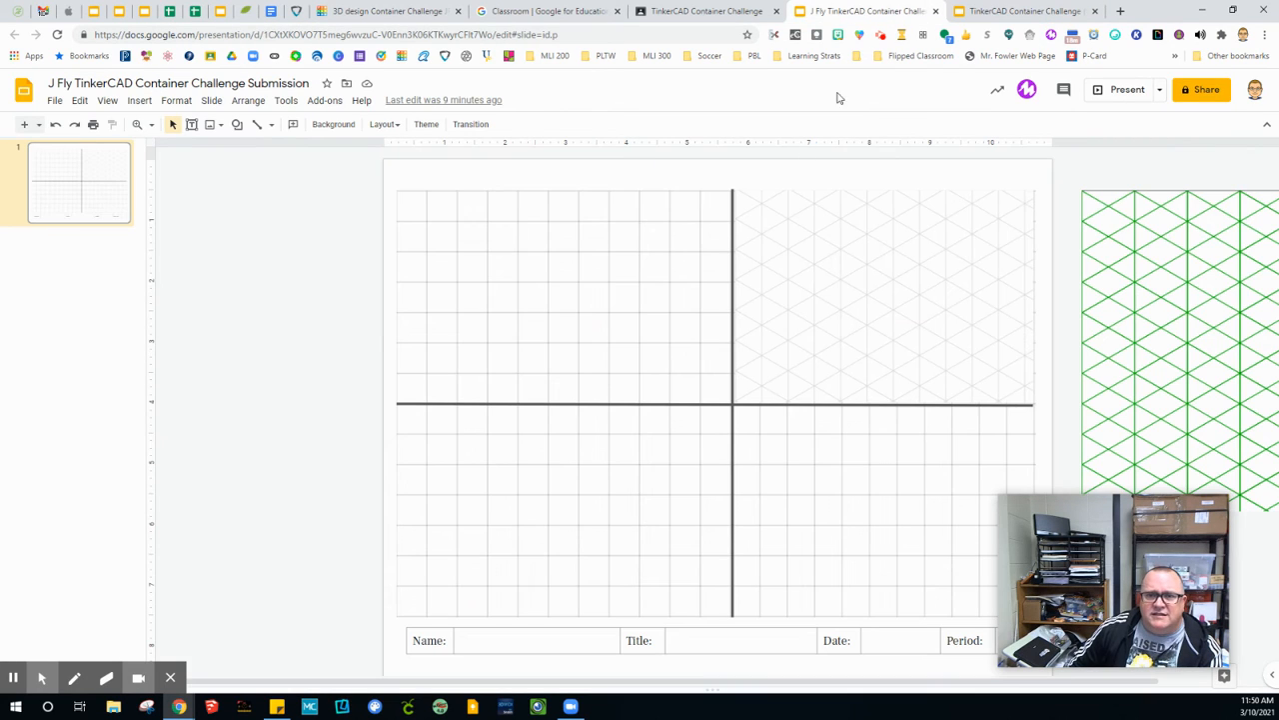
pyautogui.click(500, 643)
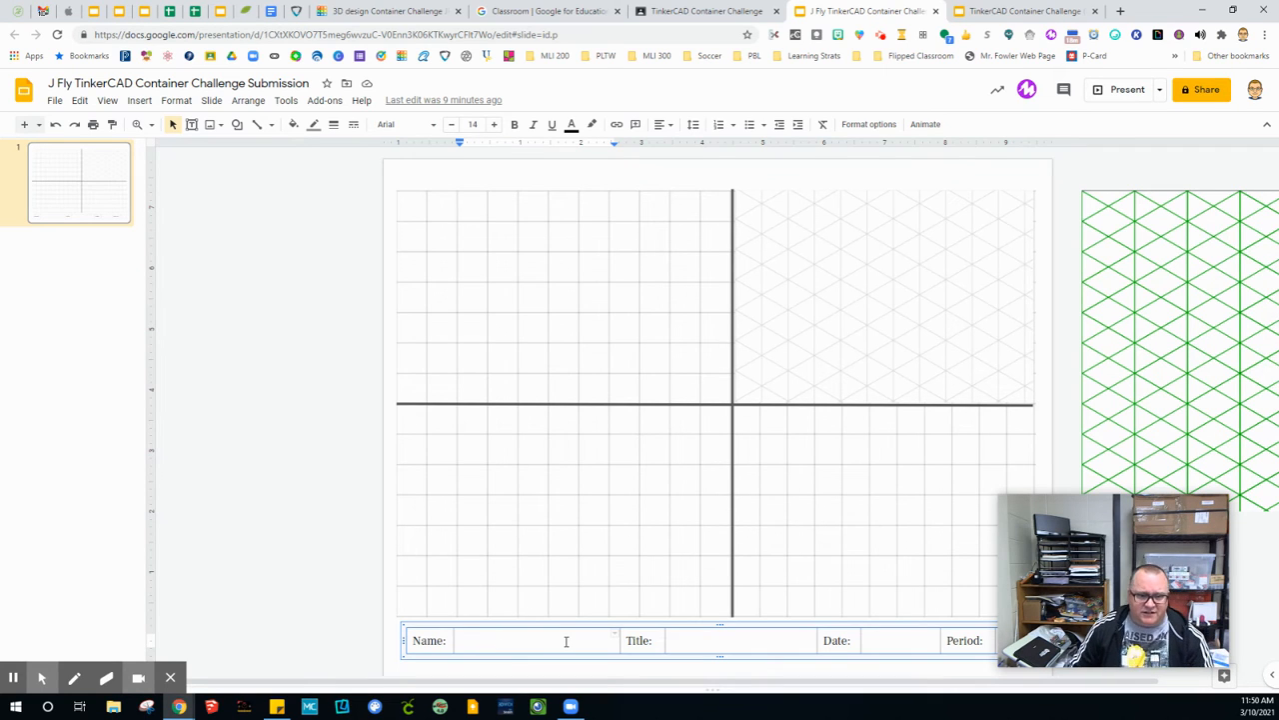
pyautogui.write('Mr')
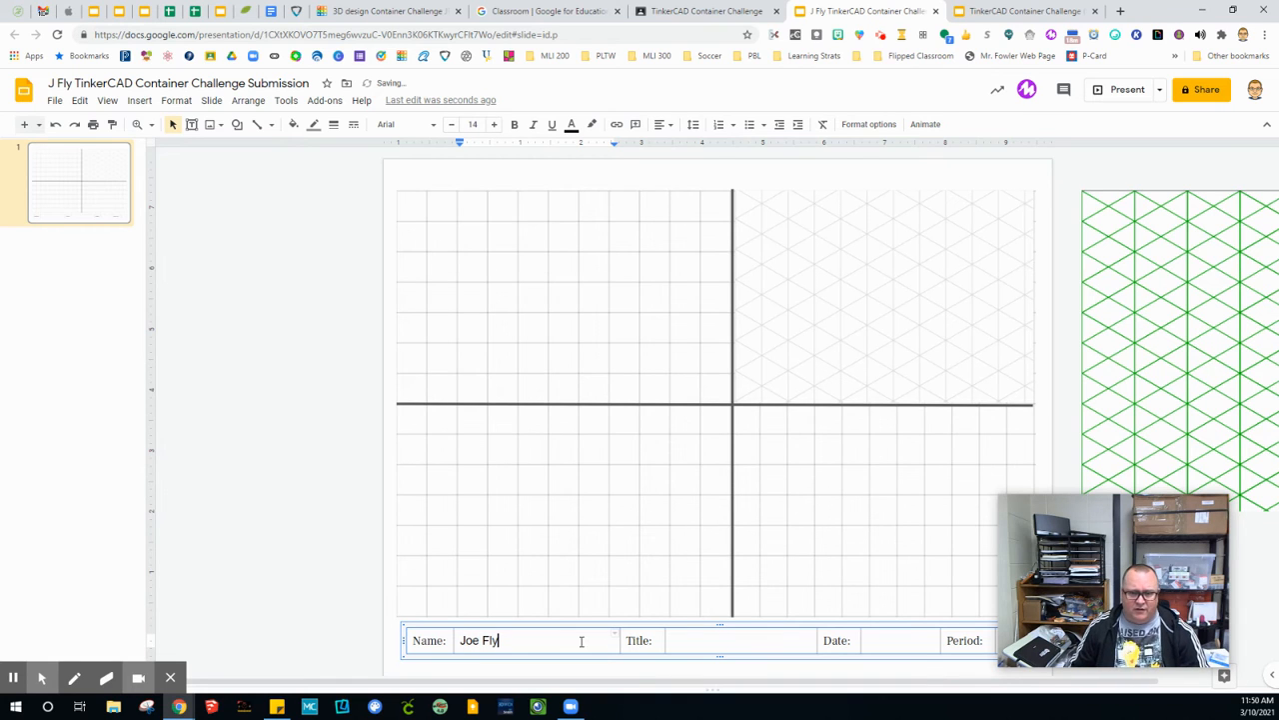
pyautogui.click(693, 644)
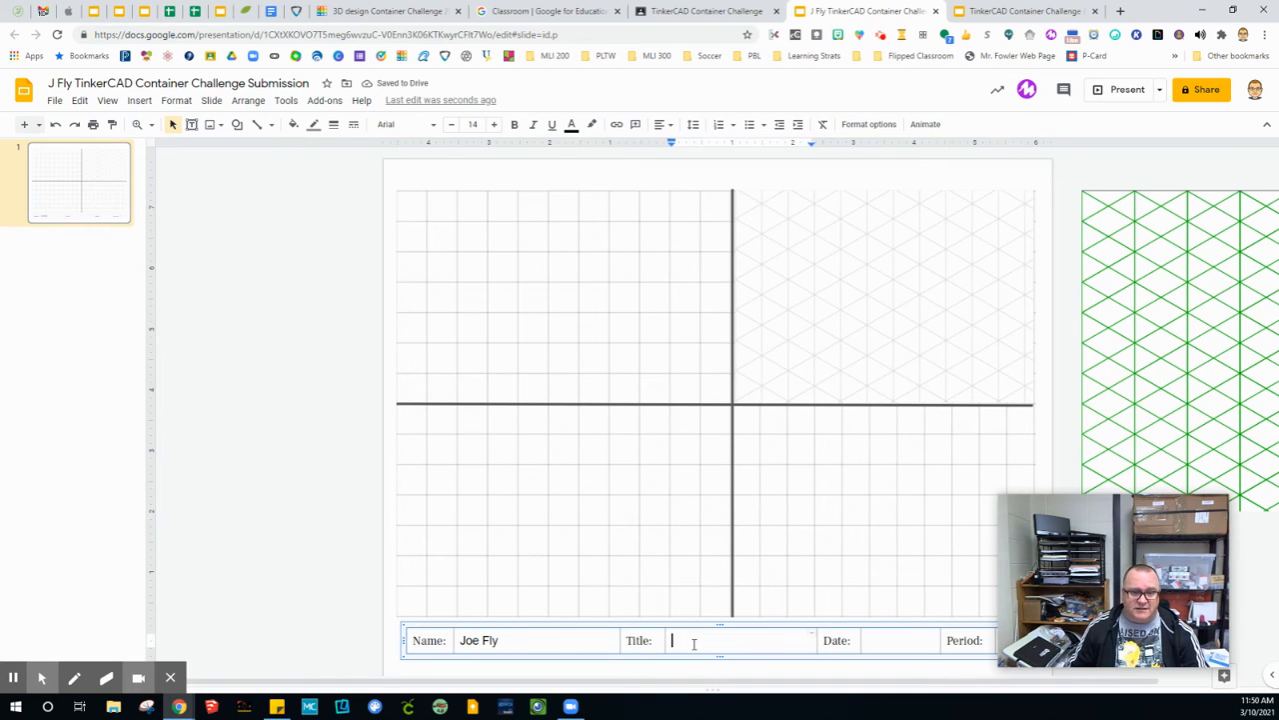
pyautogui.write('Container Challenge')
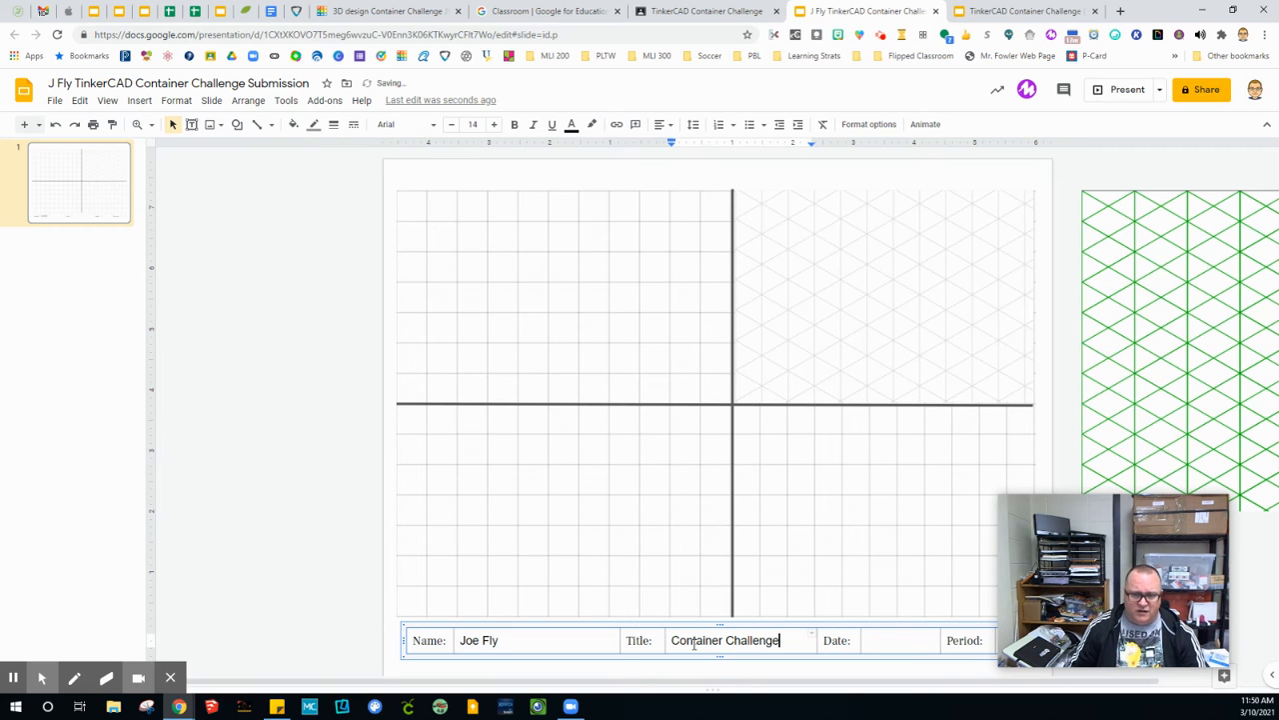
pyautogui.click(892, 641)
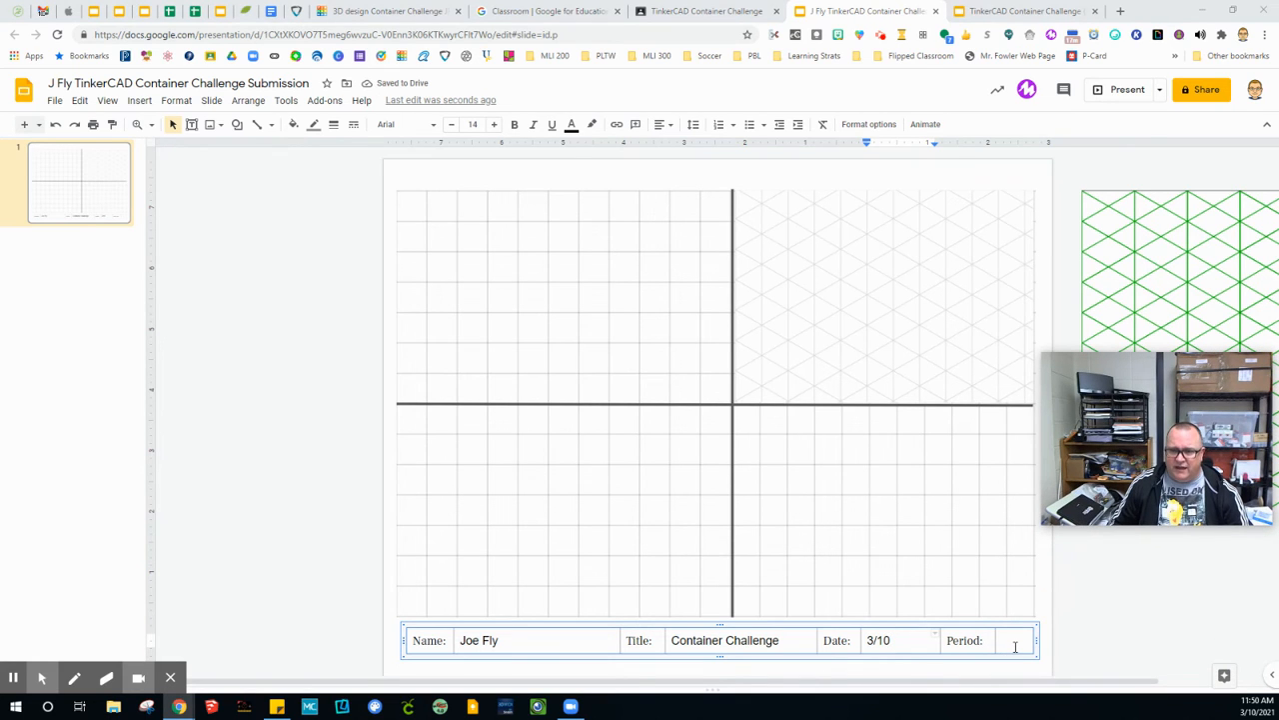
pyautogui.click(1015, 647)
pyautogui.write('6E')
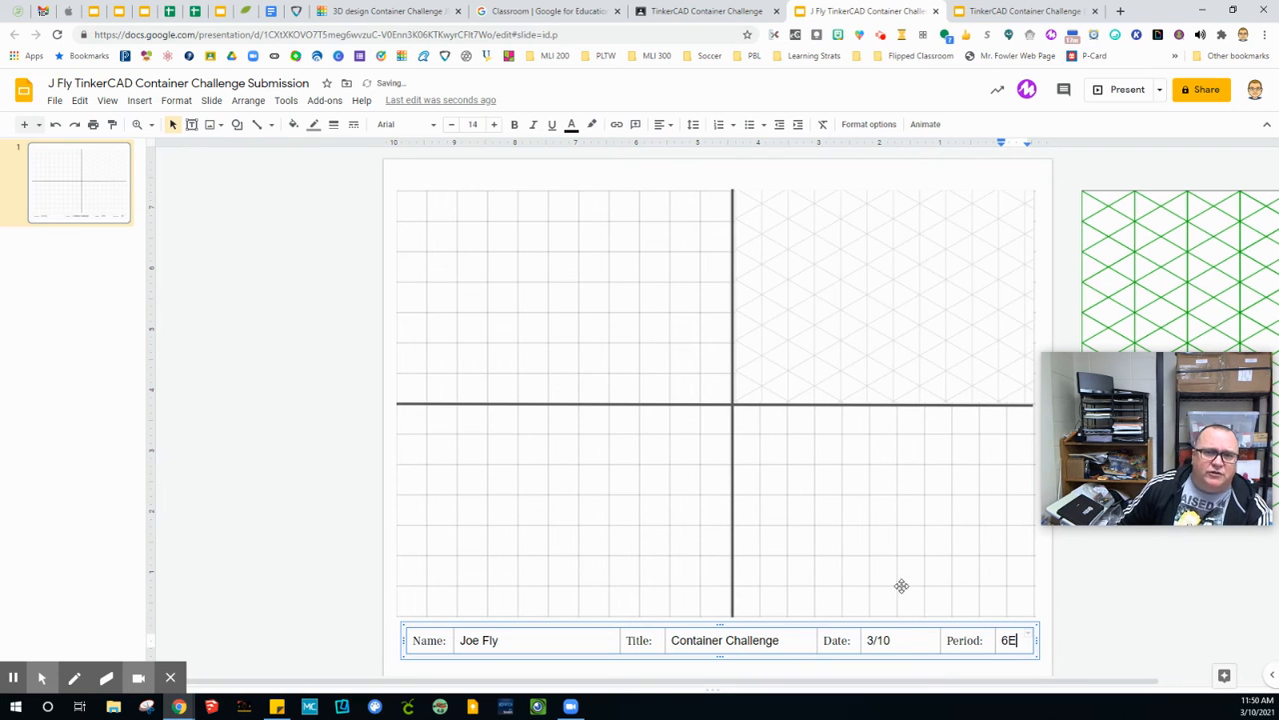
# - Switch back to Tinkercad and capture the container and lid from an angled view with Snipping Tool
pyautogui.click(666, 13)
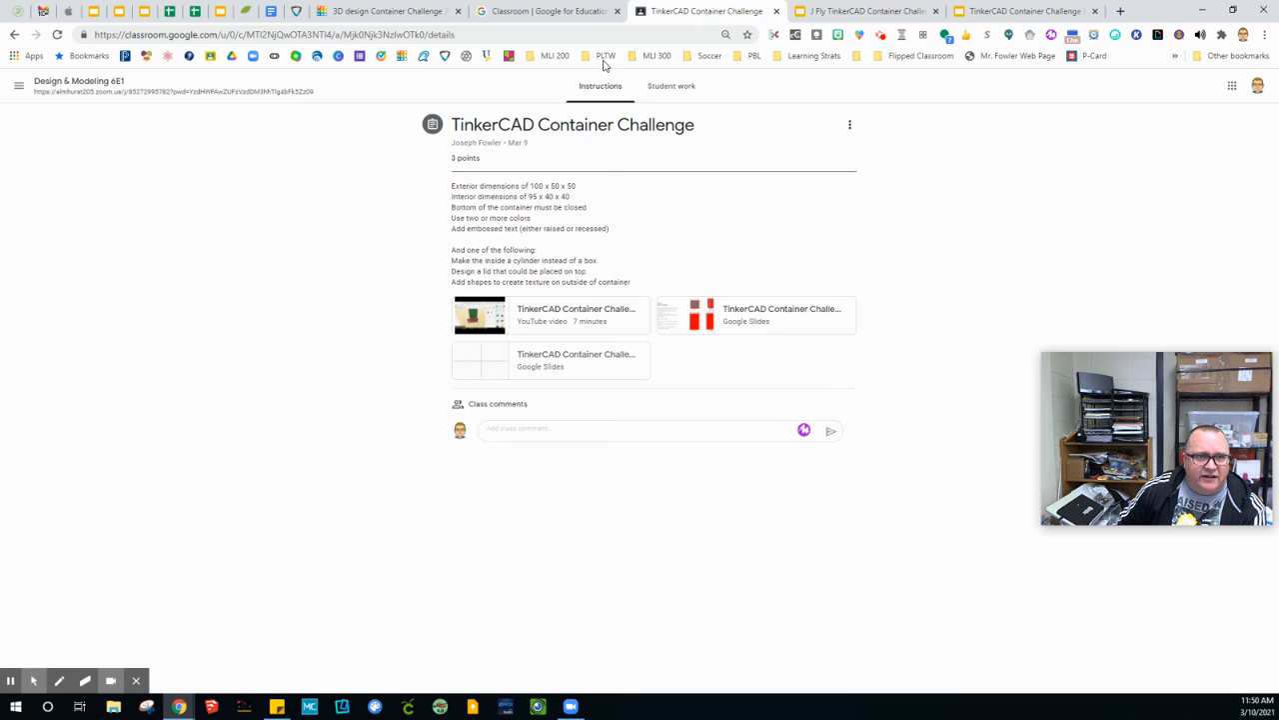
pyautogui.click(399, 12)
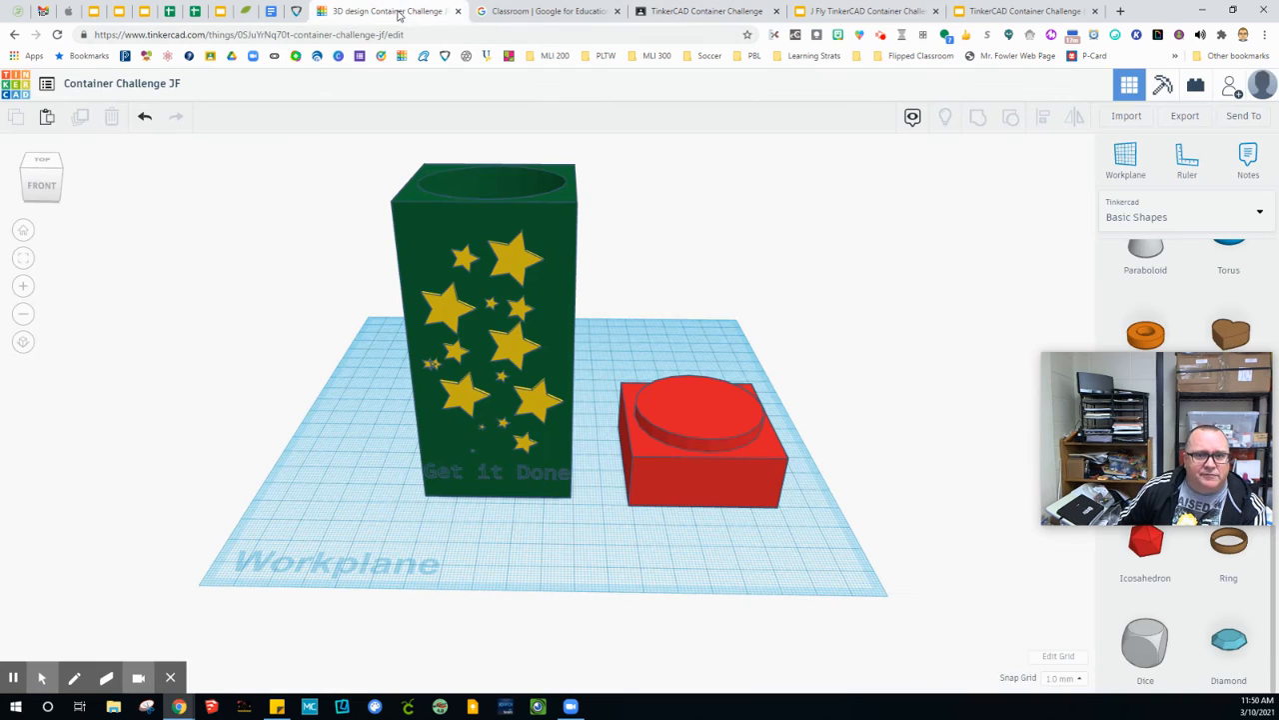
pyautogui.click(52, 198)
pyautogui.moveTo(50, 202); pyautogui.dragTo(47, 202)
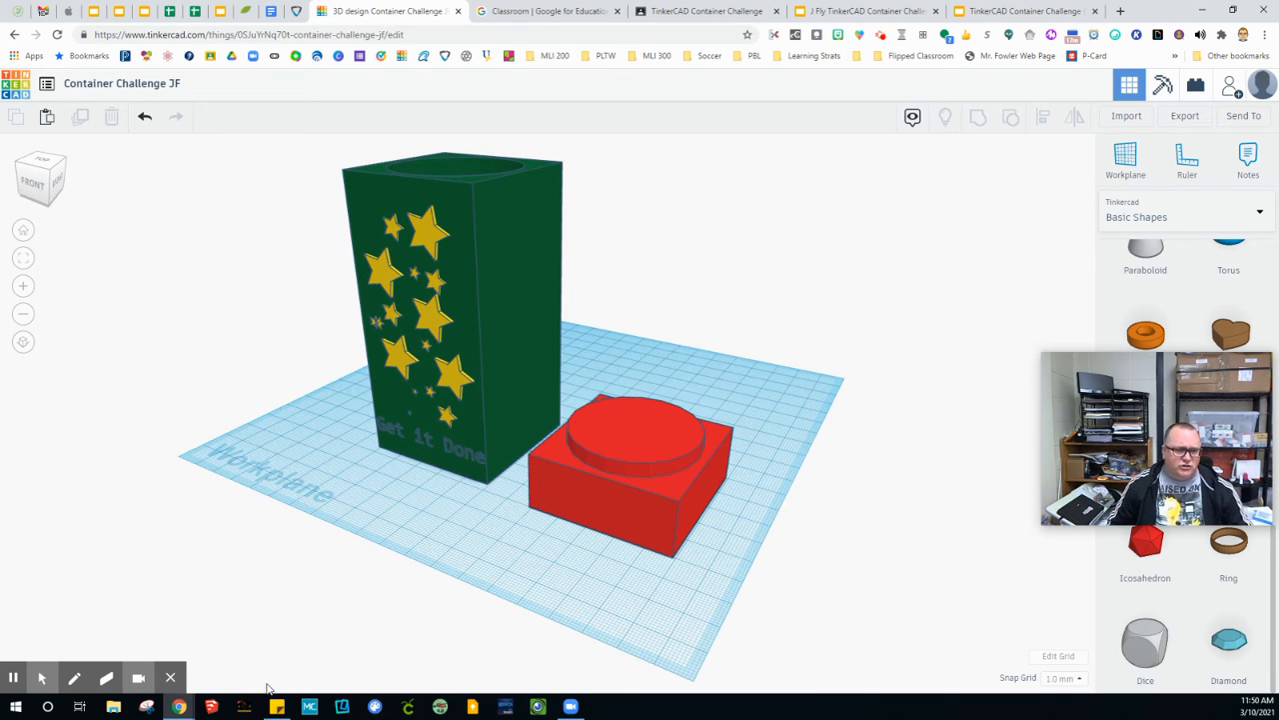
pyautogui.click(147, 707)
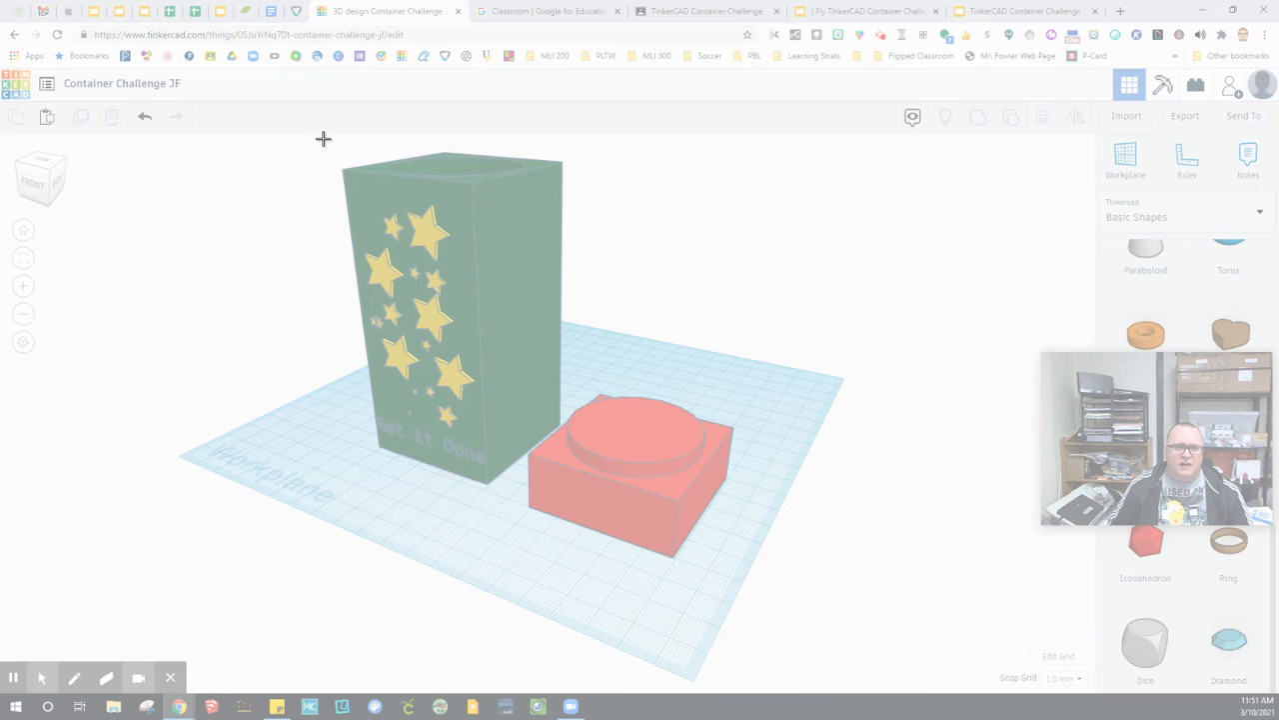
pyautogui.moveTo(323, 138); pyautogui.dragTo(748, 564)
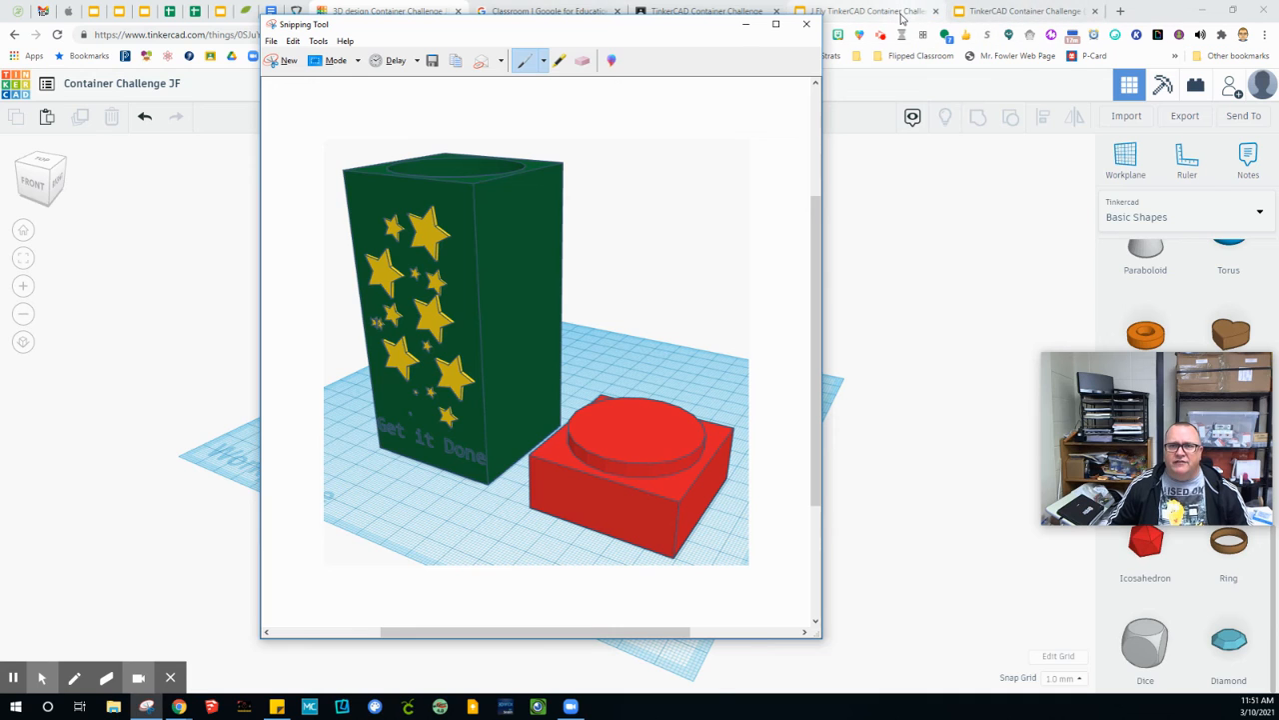
# - Paste the angled-view capture into the submission slide, shrink it and place it in the isometric grid quadrant
pyautogui.click(866, 11)
pyautogui.hotkey('ctrl', 'v')
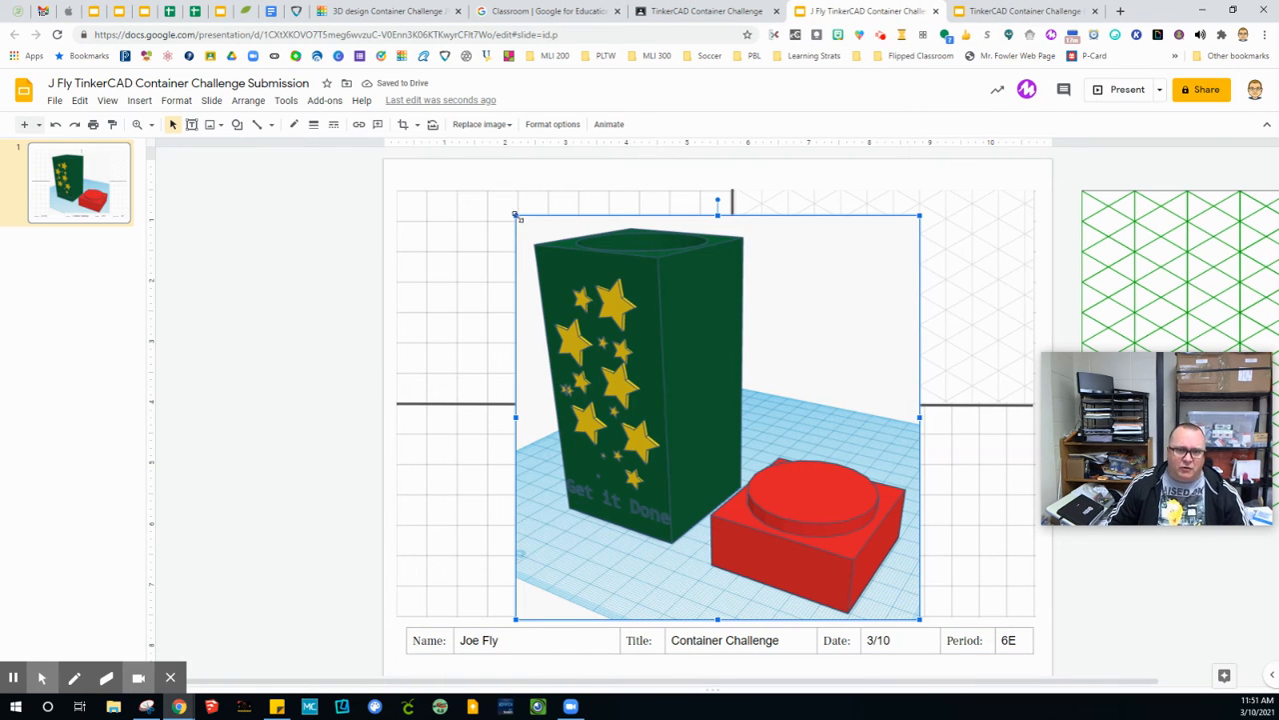
pyautogui.moveTo(516, 215); pyautogui.dragTo(741, 443)
pyautogui.moveTo(831, 522); pyautogui.dragTo(888, 289)
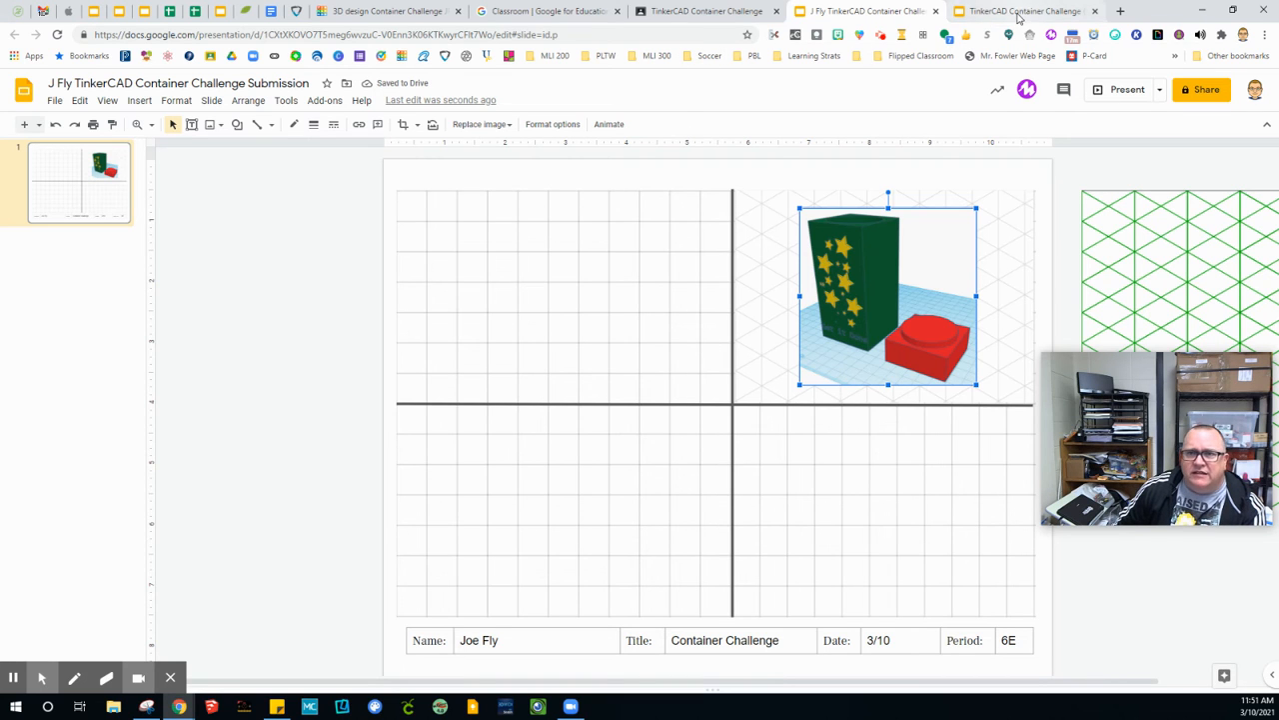
# - Switch to Tinkercad and capture the container and lid from the top view with Snipping Tool
pyautogui.click(394, 13)
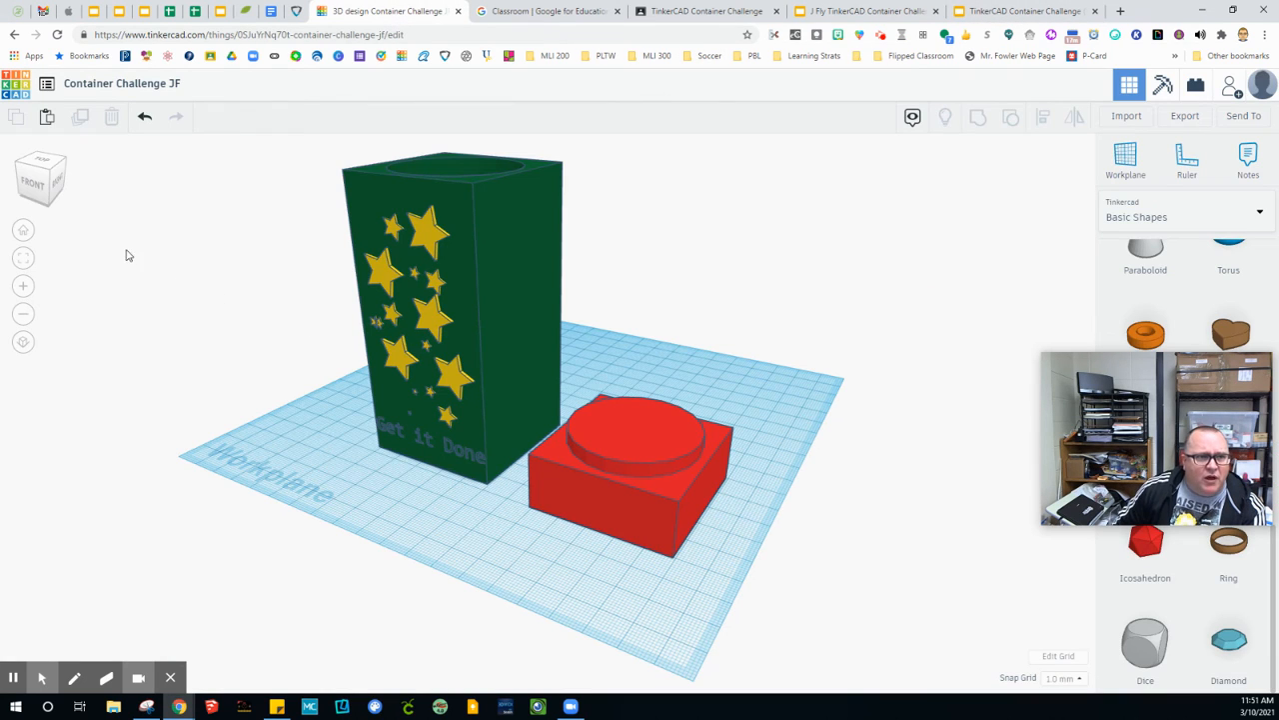
pyautogui.click(44, 162)
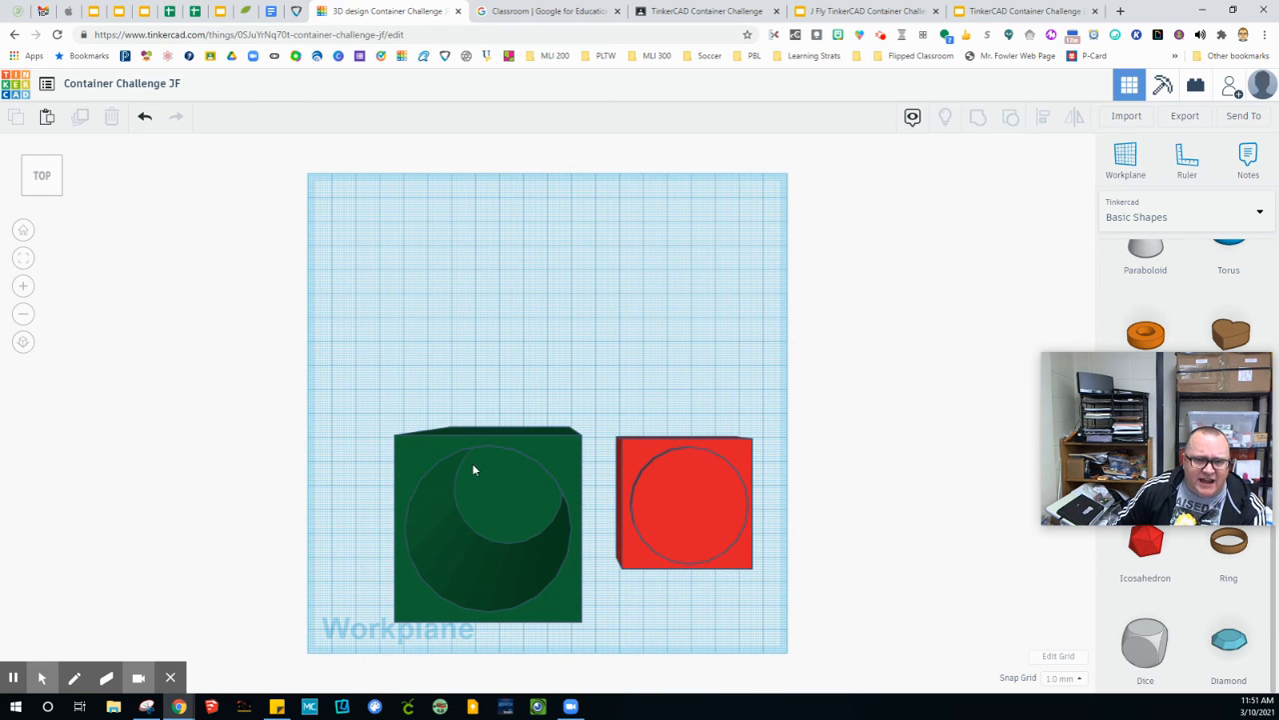
pyautogui.moveTo(497, 409); pyautogui.dragTo(495, 390, button='right')
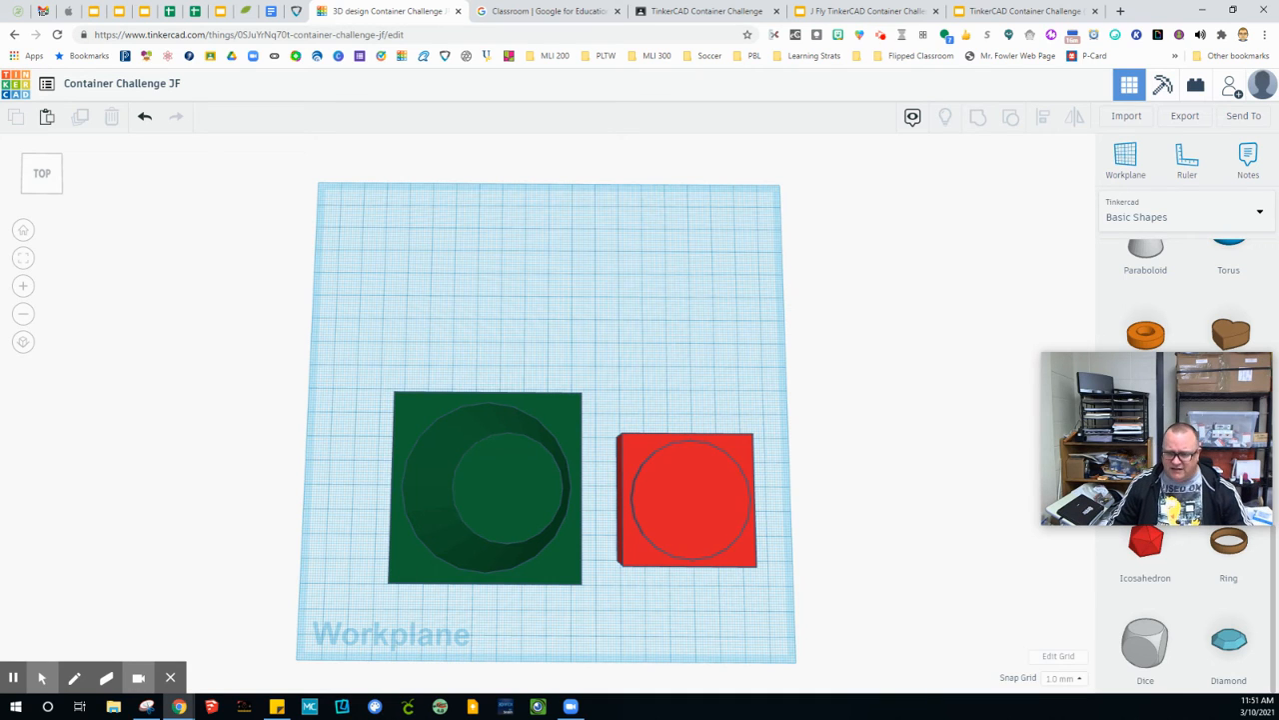
pyautogui.click(146, 705)
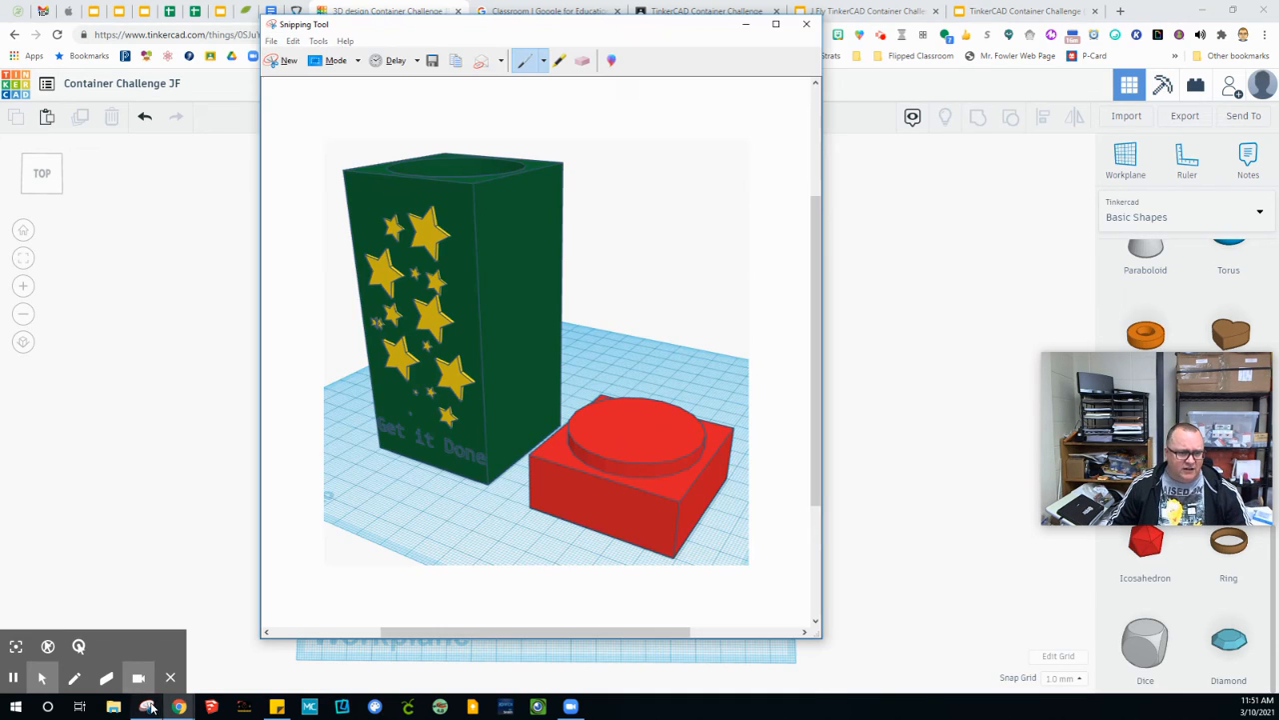
pyautogui.click(280, 60)
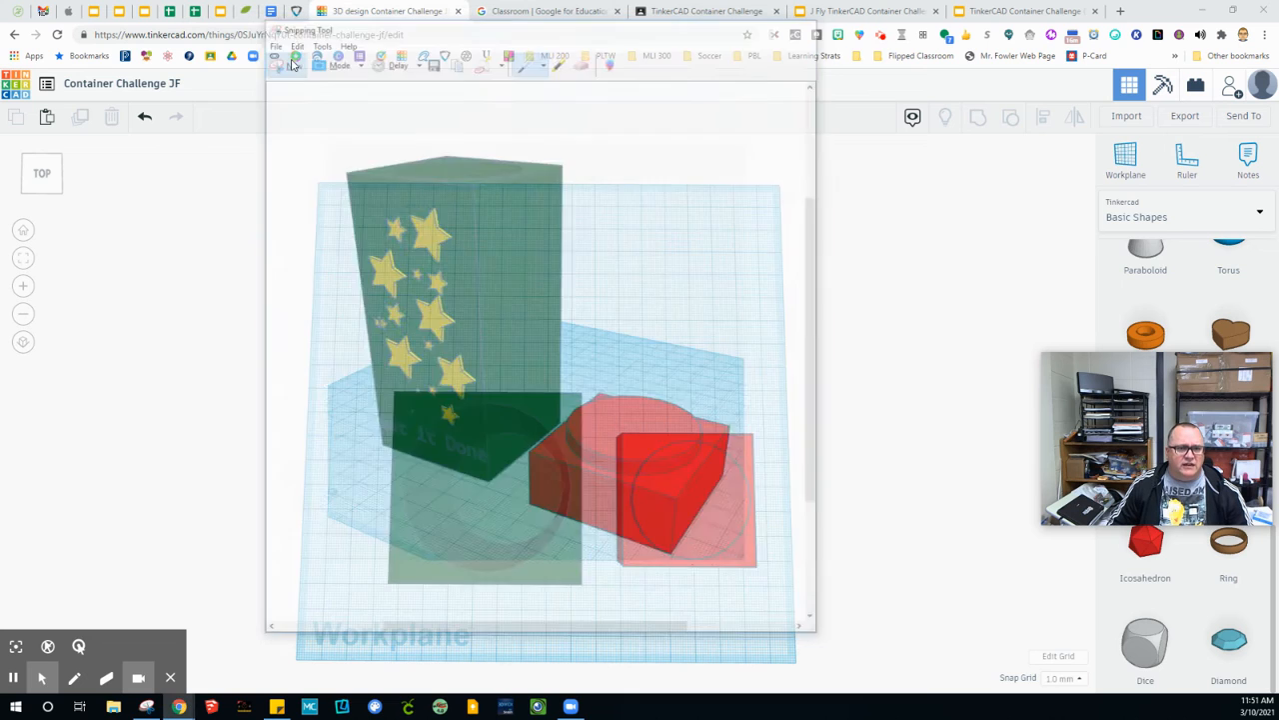
pyautogui.moveTo(377, 374); pyautogui.dragTo(770, 606)
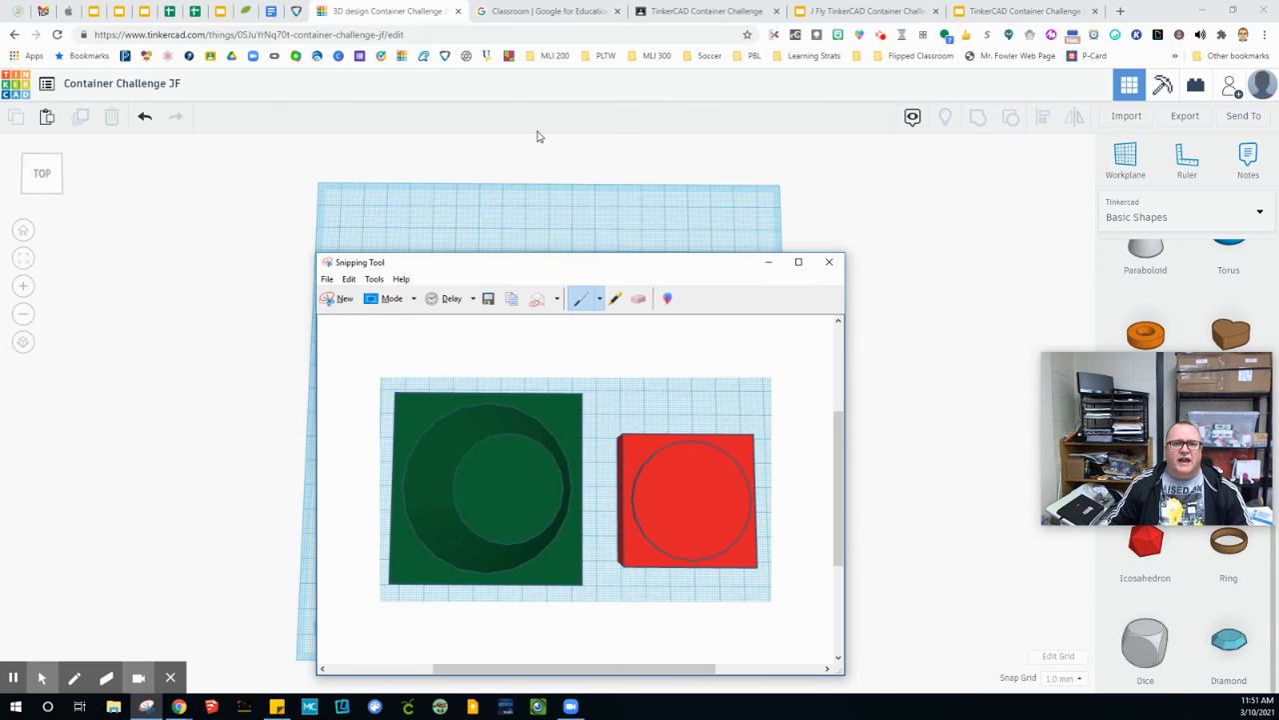
# - Paste the top-view capture into the submission slide, shrink it and place it in the upper left quadrant
pyautogui.click(1005, 14)
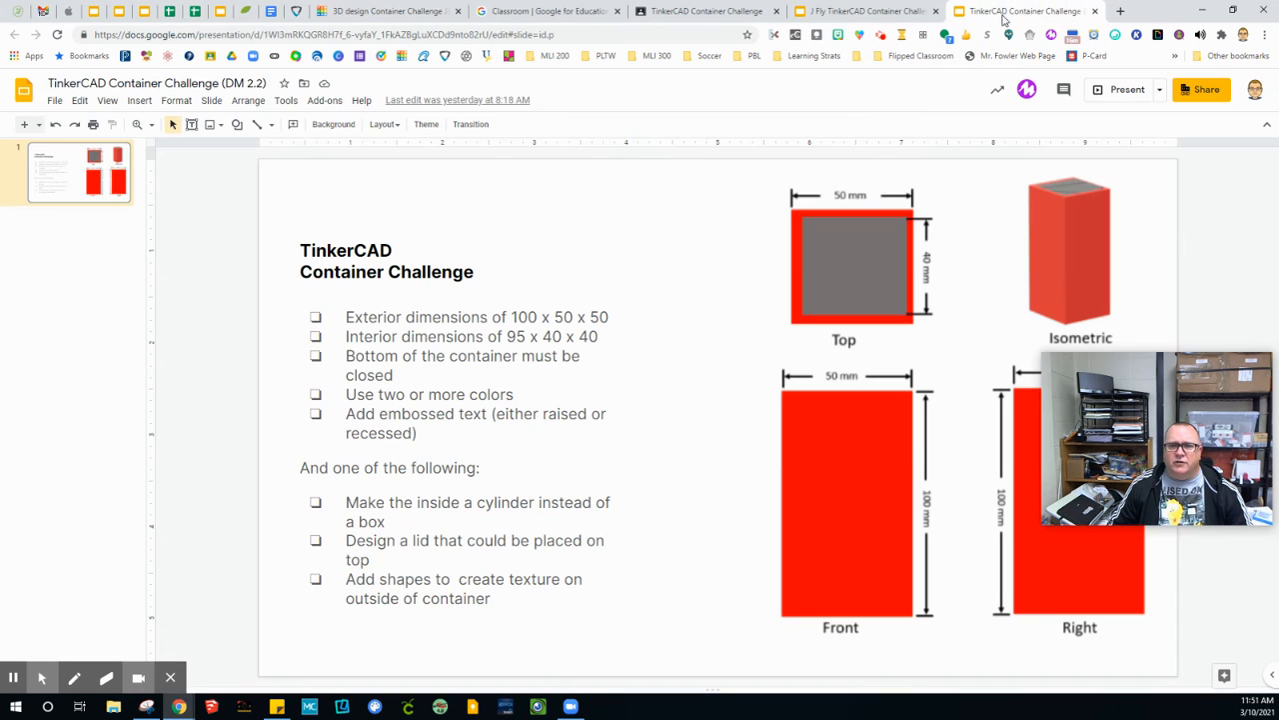
pyautogui.click(847, 11)
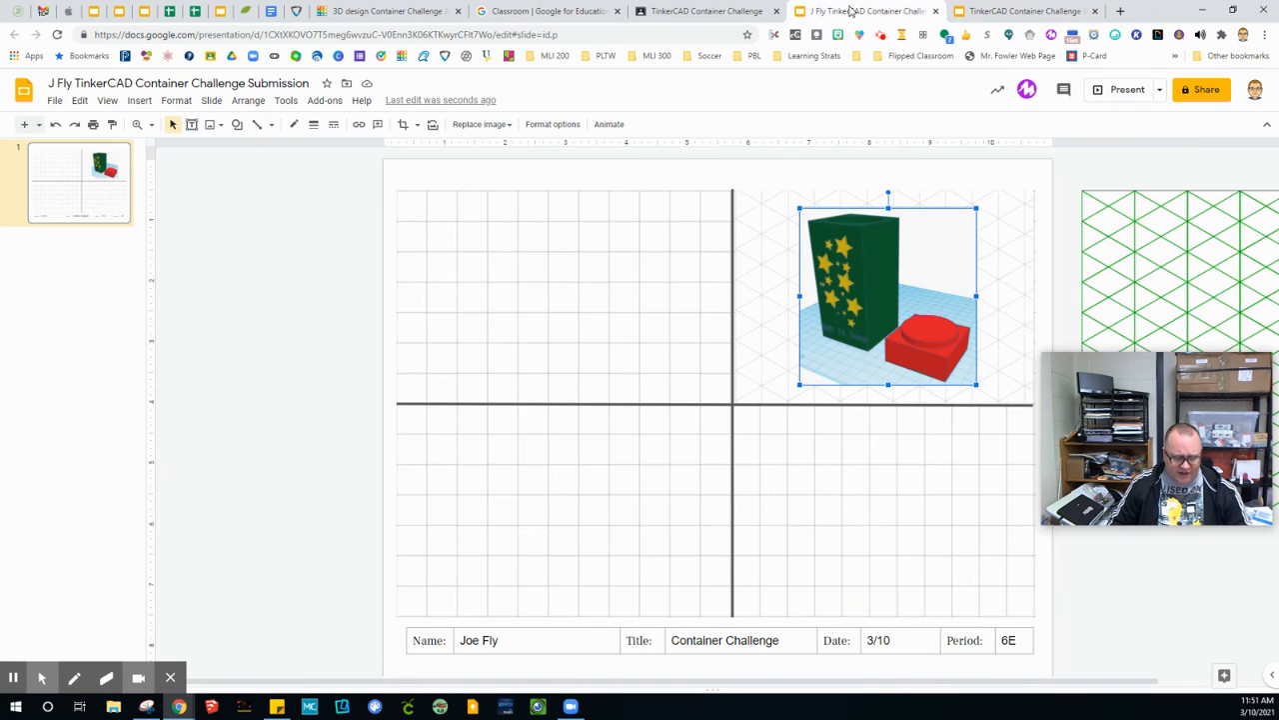
pyautogui.hotkey('ctrl', 'v')
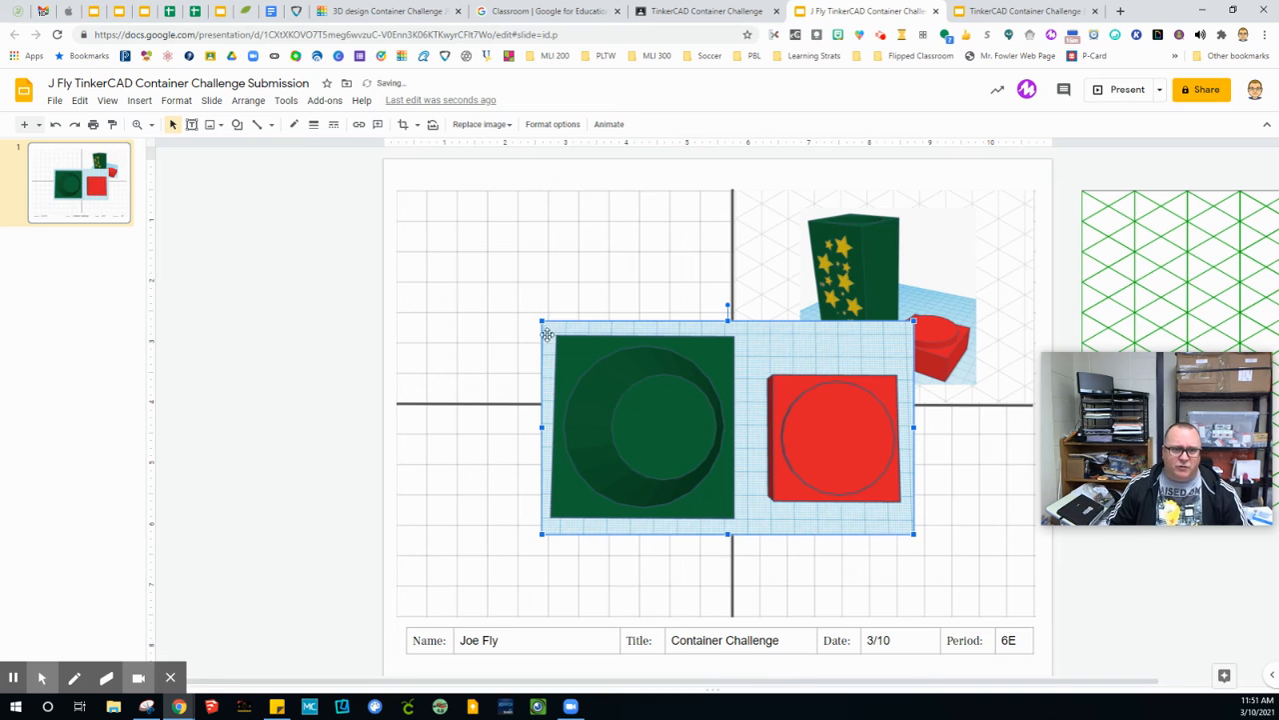
pyautogui.moveTo(539, 321); pyautogui.dragTo(653, 384)
pyautogui.moveTo(791, 447); pyautogui.dragTo(589, 290)
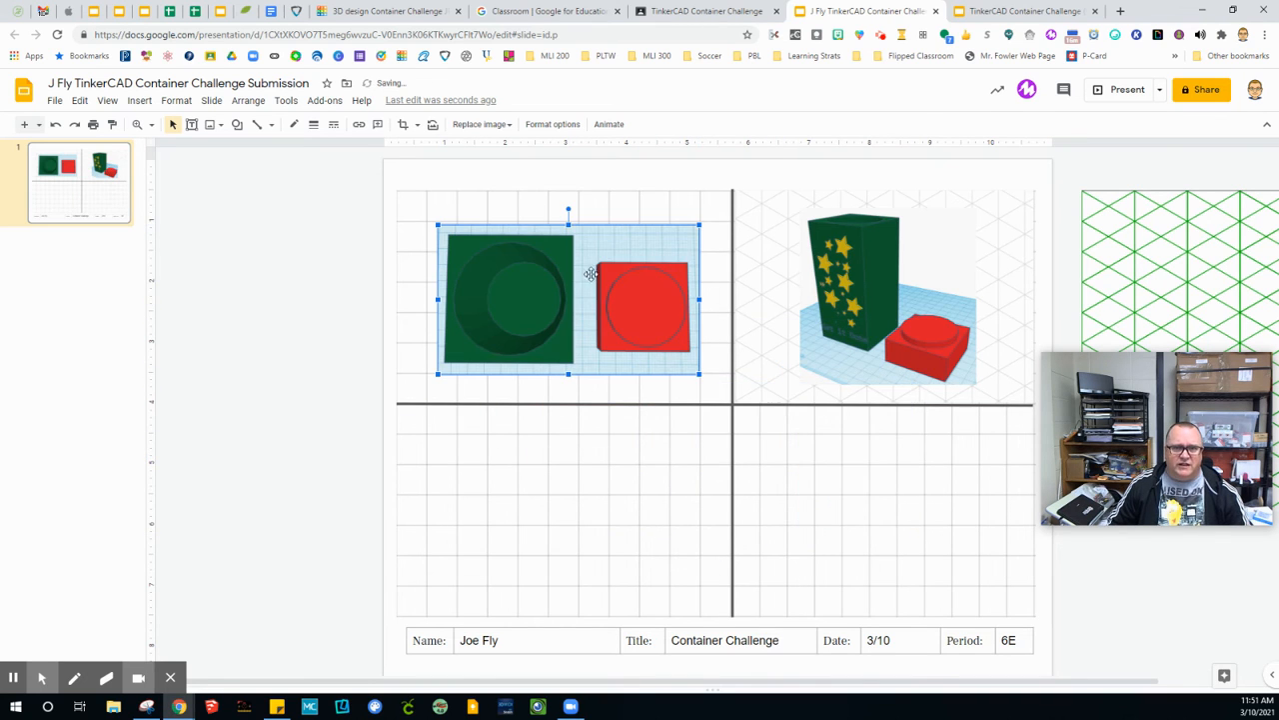
# - Switch to Tinkercad and capture the container and lid from the front view with Snipping Tool
pyautogui.click(388, 12)
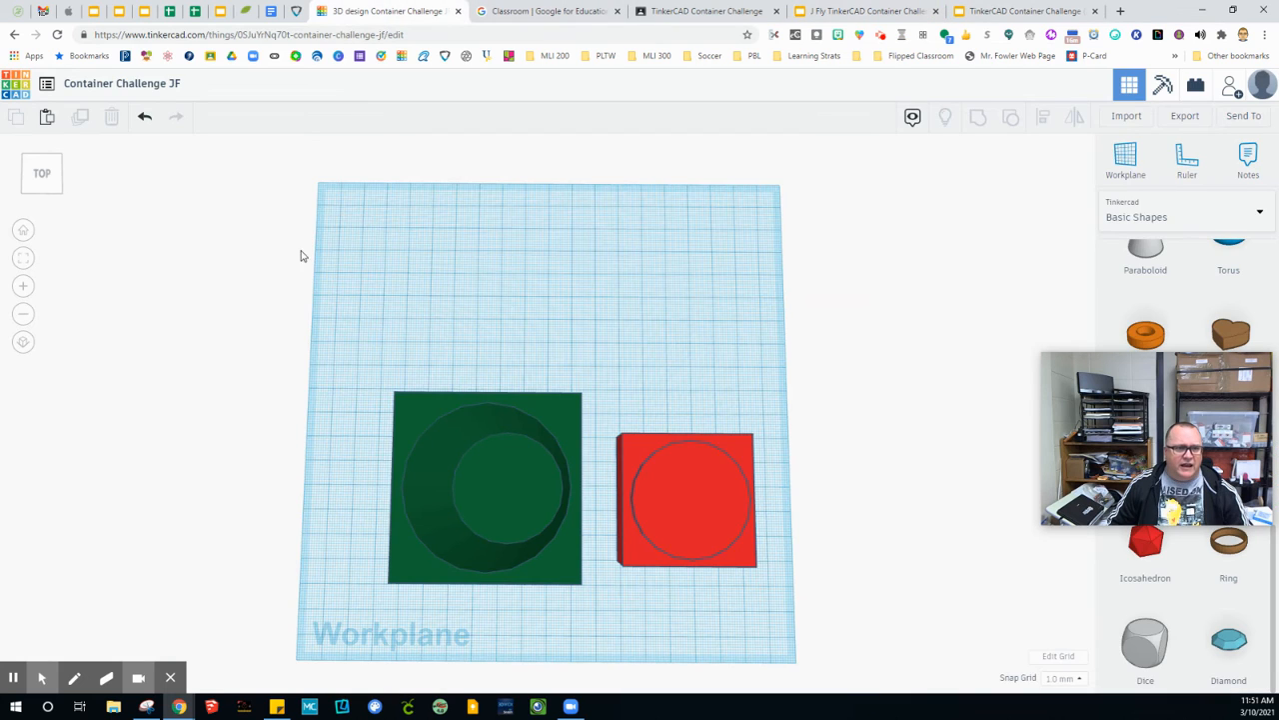
pyautogui.click(41, 190)
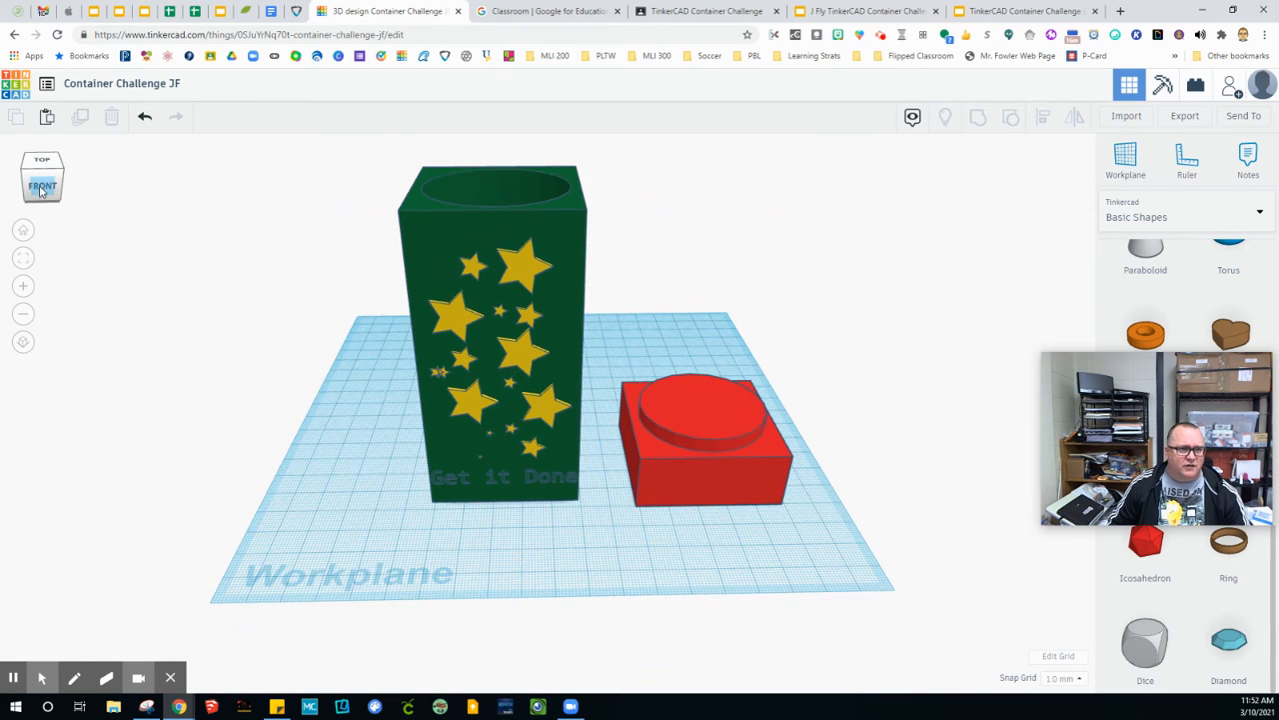
pyautogui.scroll(-4, 536, 397)
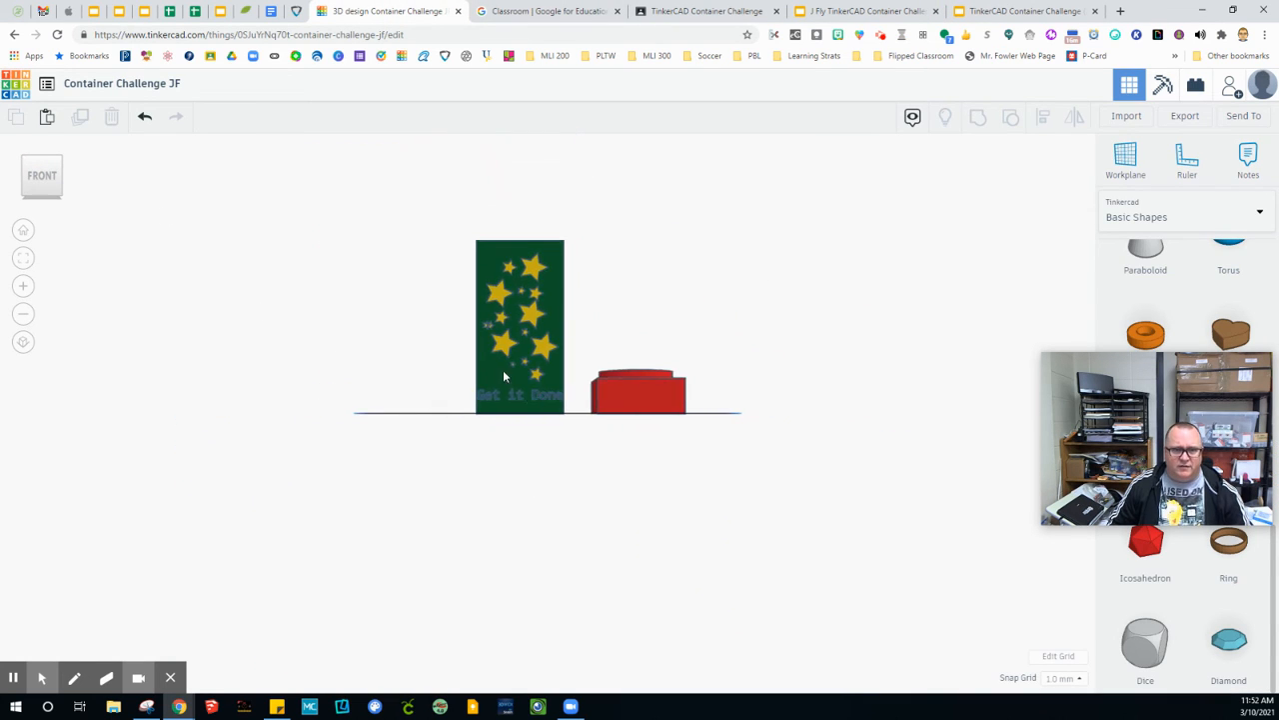
pyautogui.scroll(3, 490, 368)
pyautogui.scroll(3, 476, 362)
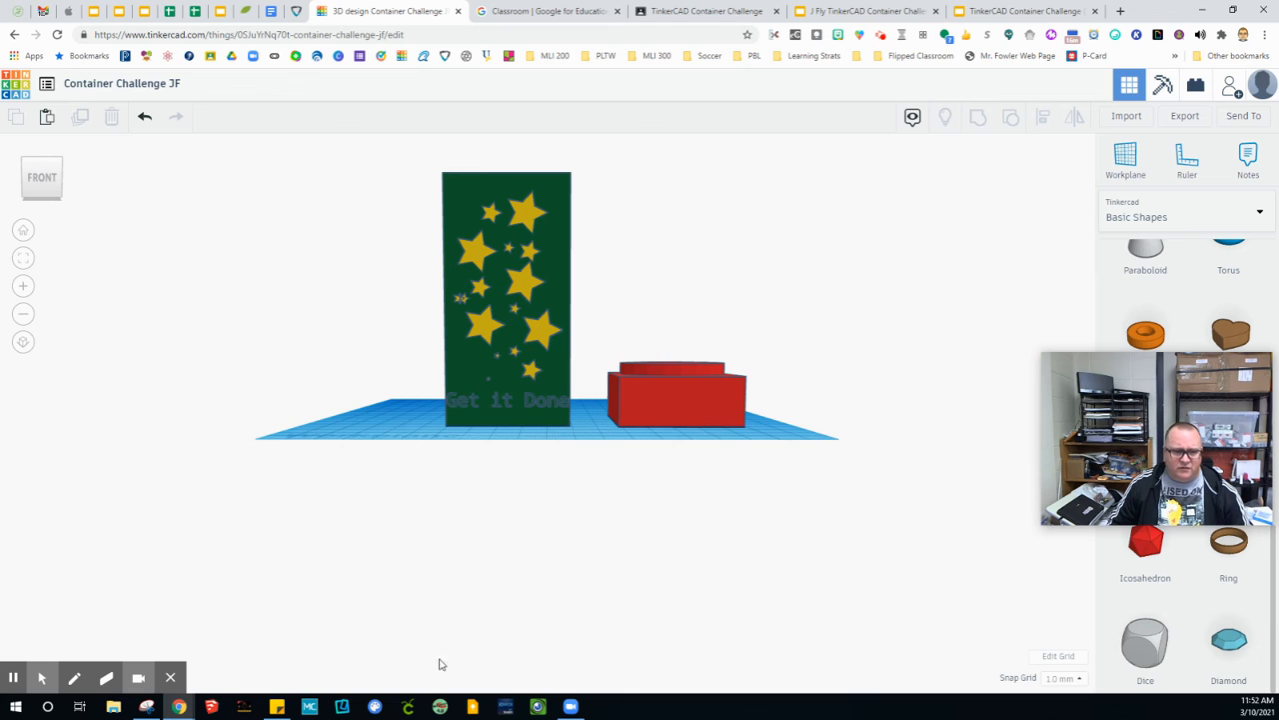
pyautogui.click(150, 706)
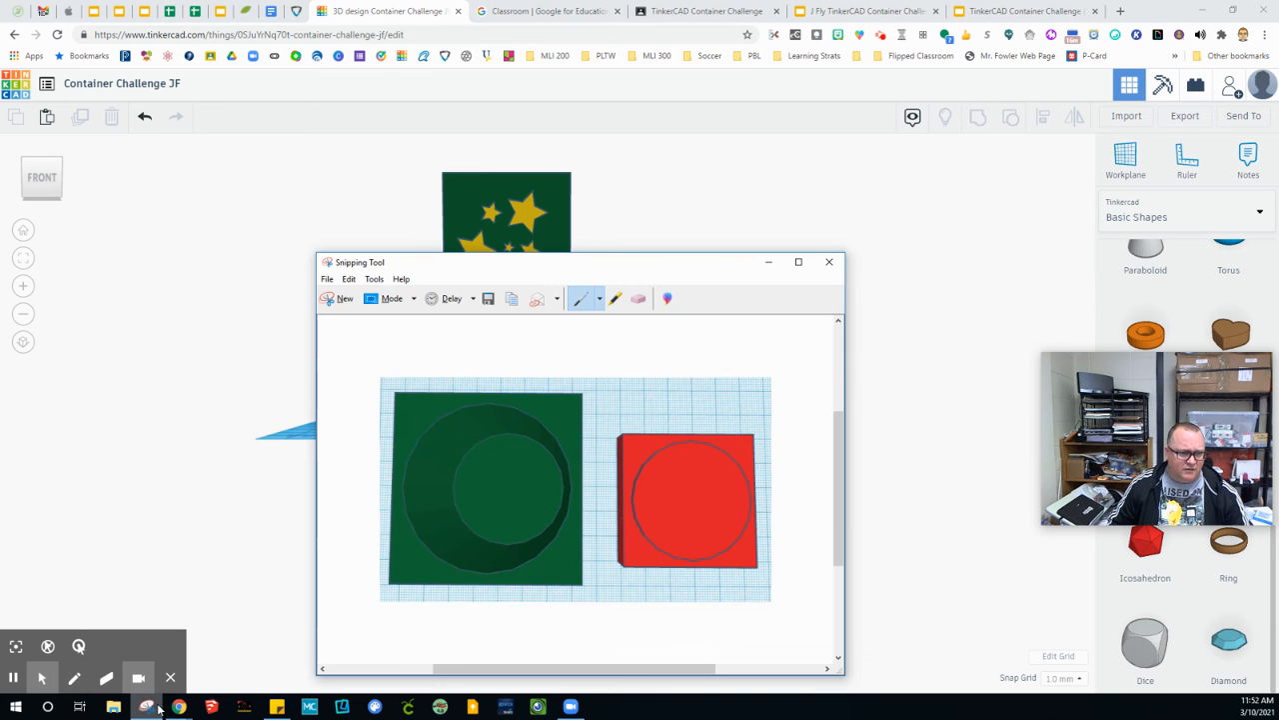
pyautogui.click(328, 300)
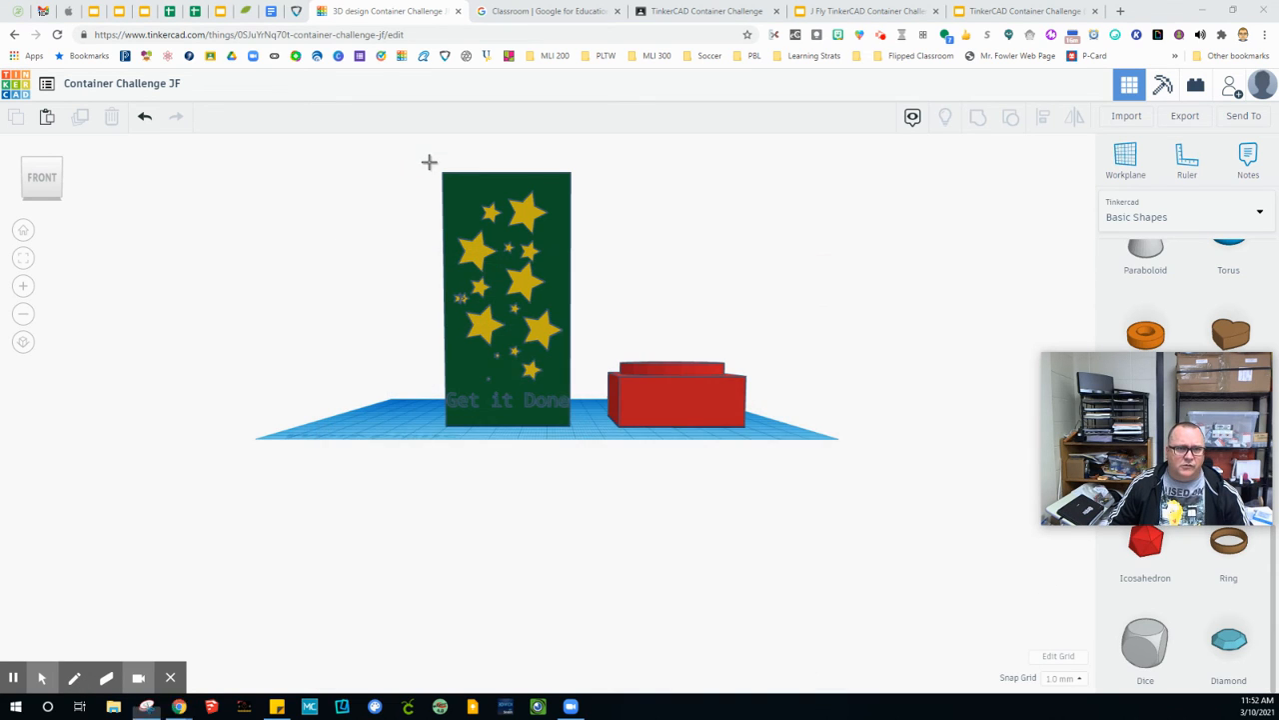
pyautogui.moveTo(433, 164); pyautogui.dragTo(753, 432)
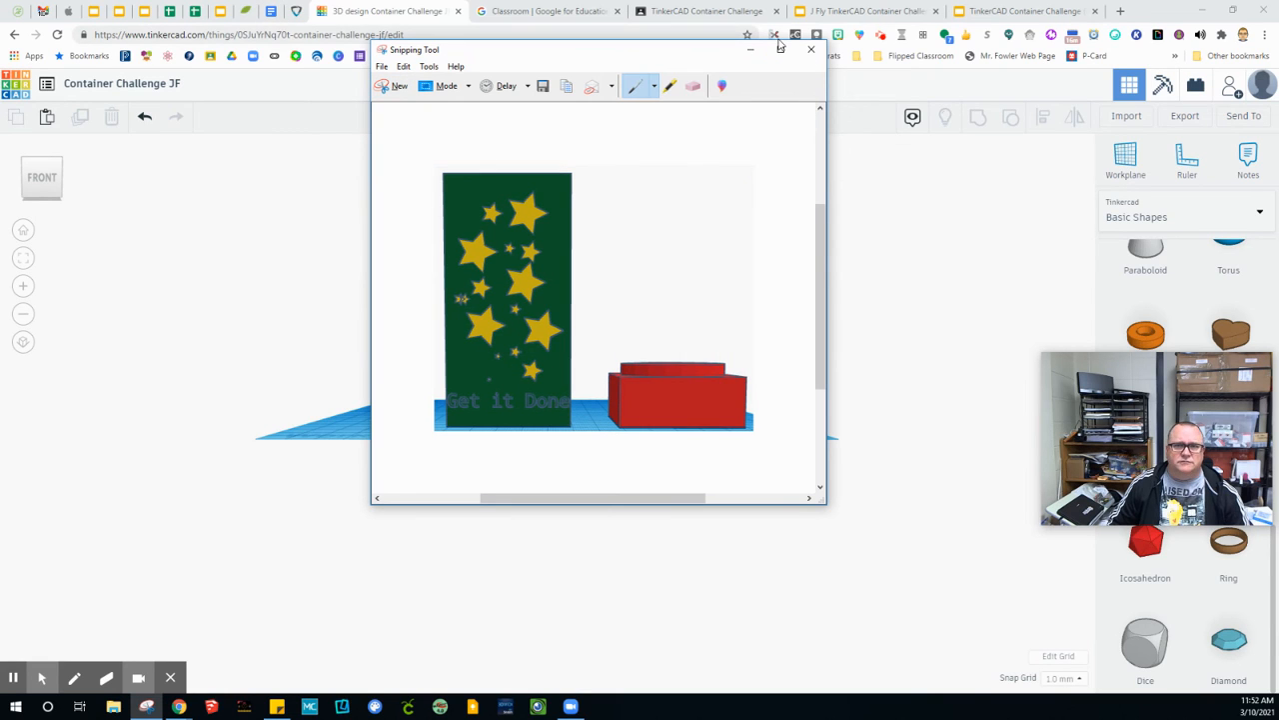
# - Paste the front-view capture into the submission slide, shrink it and place it in the lower left quadrant
pyautogui.click(911, 14)
pyautogui.hotkey('ctrl', 'v')
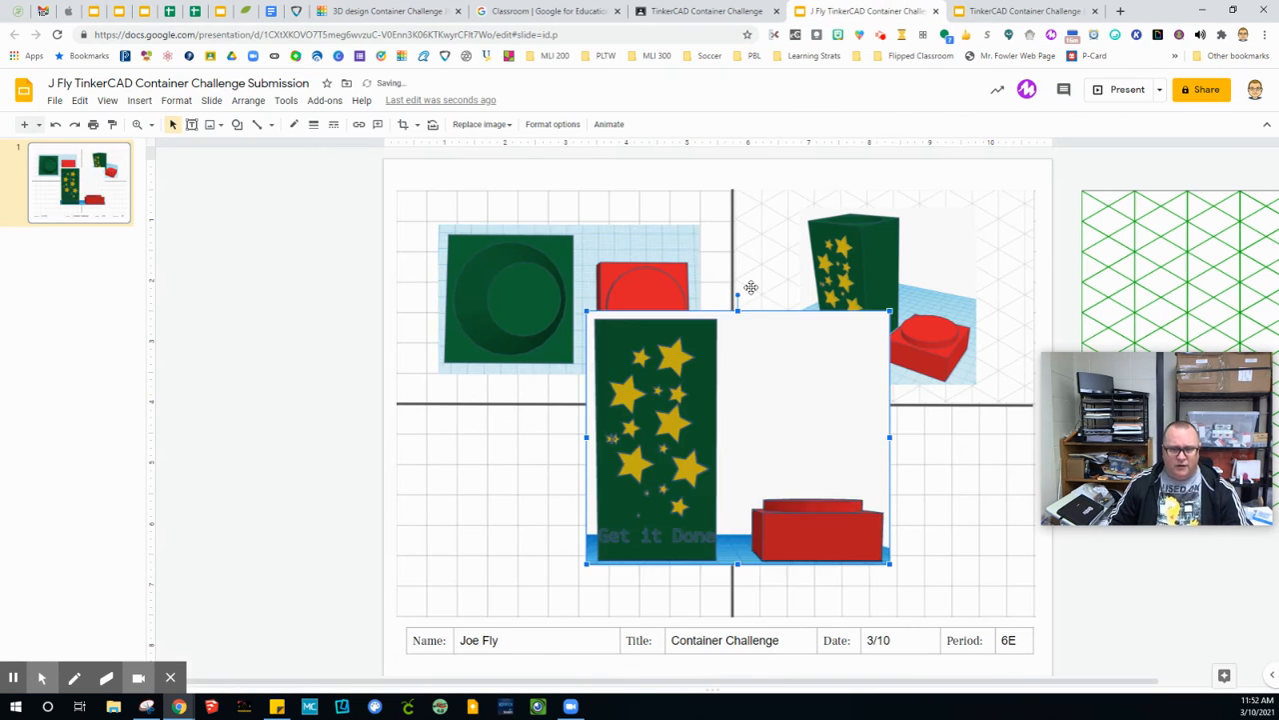
pyautogui.moveTo(588, 311); pyautogui.dragTo(674, 385)
pyautogui.moveTo(766, 458); pyautogui.dragTo(542, 502)
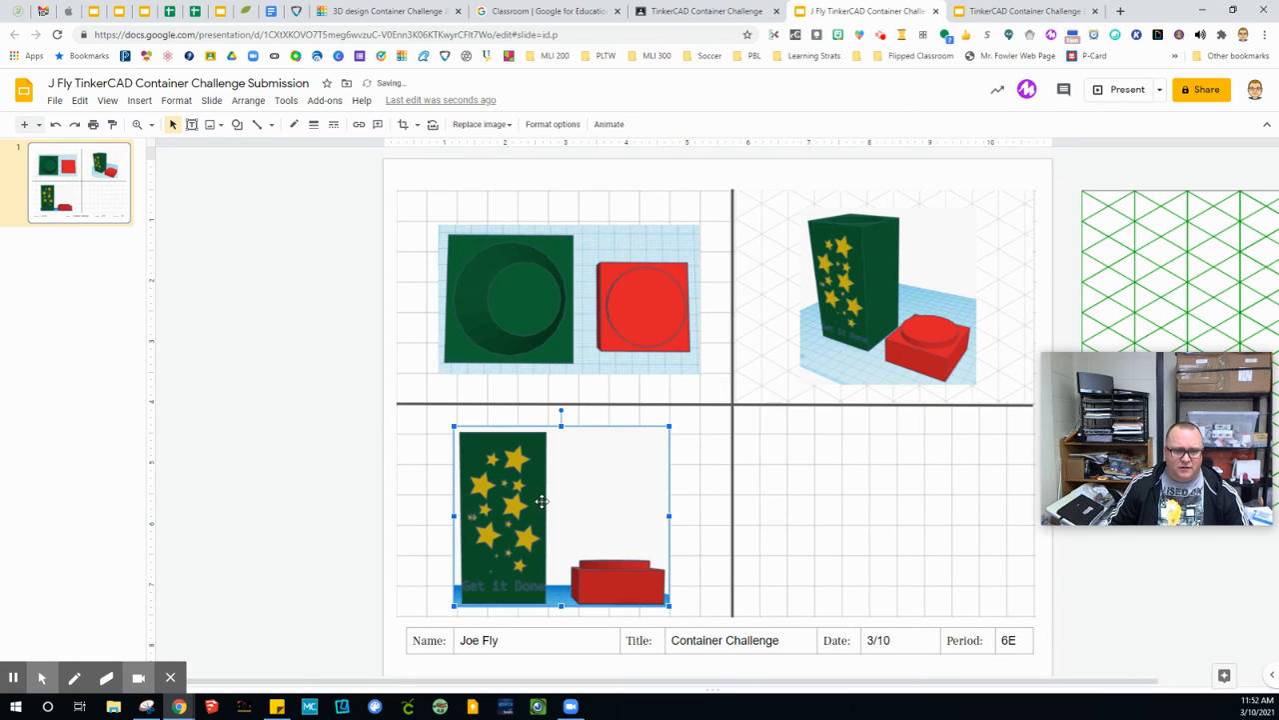
pyautogui.click(802, 209)
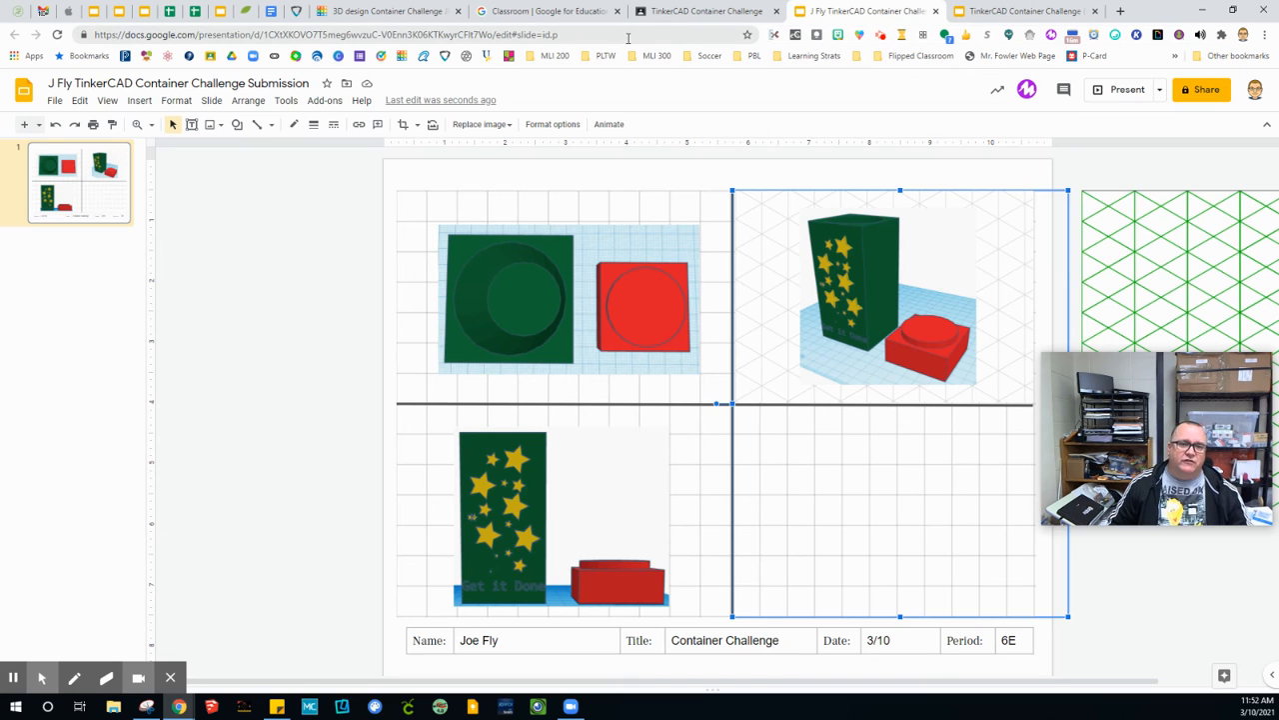
# - Switch to Tinkercad and capture the container and lid from the right view with Snipping Tool
pyautogui.click(404, 11)
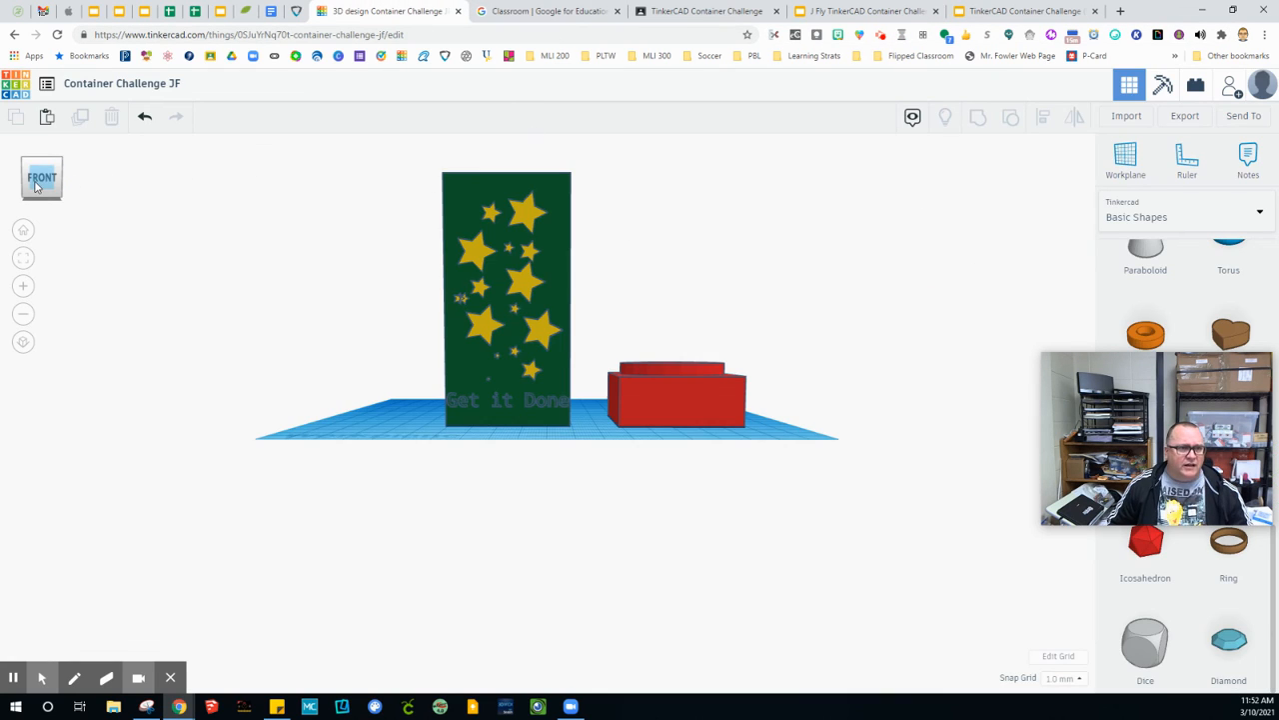
pyautogui.moveTo(38, 186); pyautogui.dragTo(24, 196)
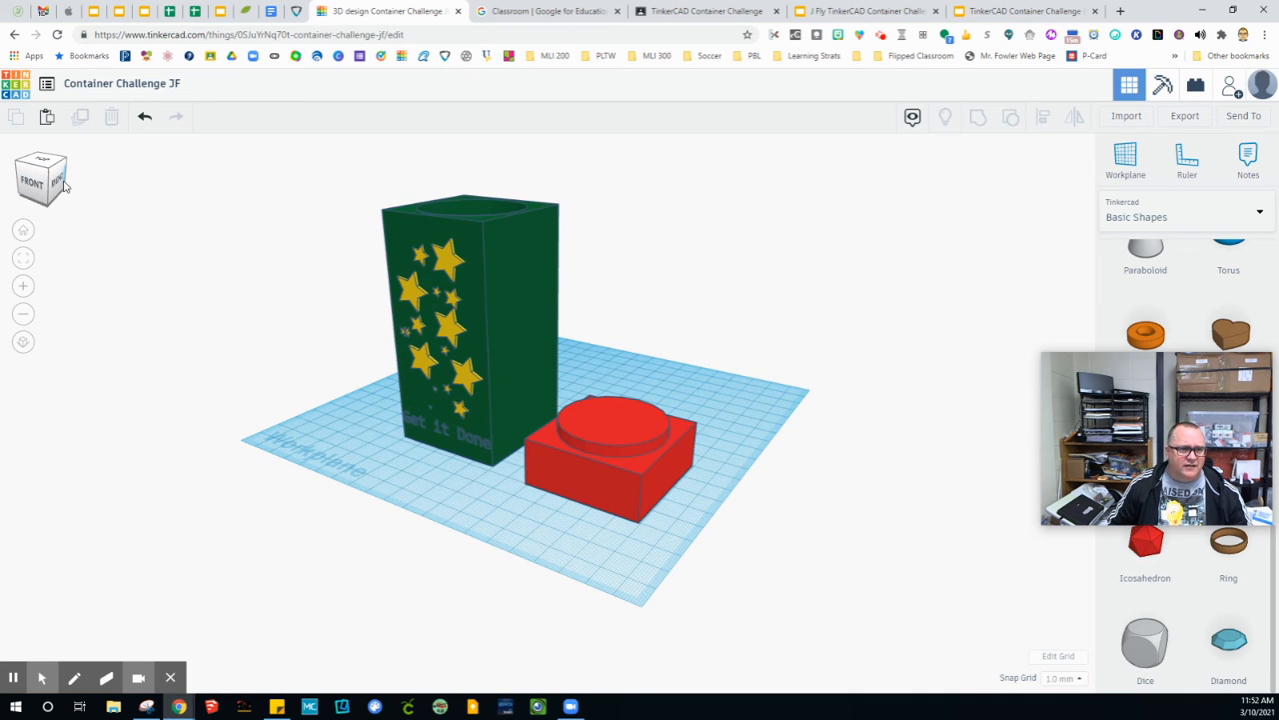
pyautogui.click(53, 187)
pyautogui.scroll(-2, 316, 320)
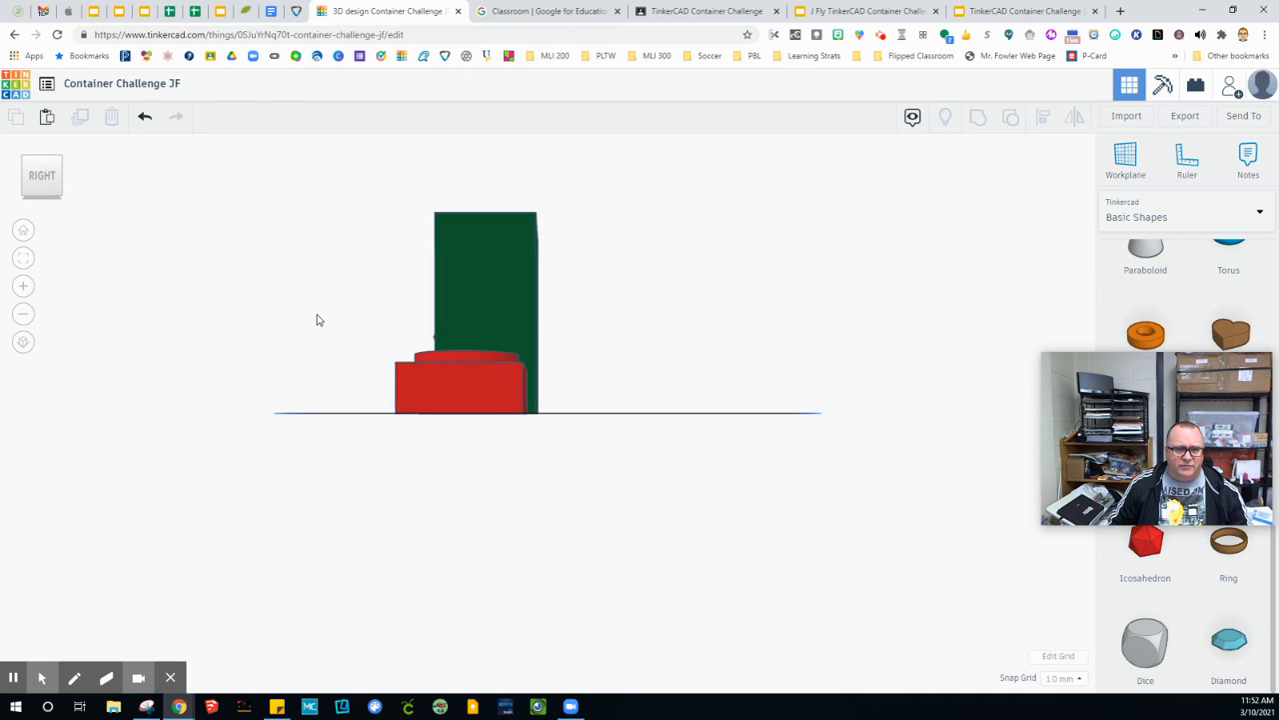
pyautogui.scroll(4, 317, 320)
pyautogui.moveTo(316, 320); pyautogui.dragTo(335, 334, button='right')
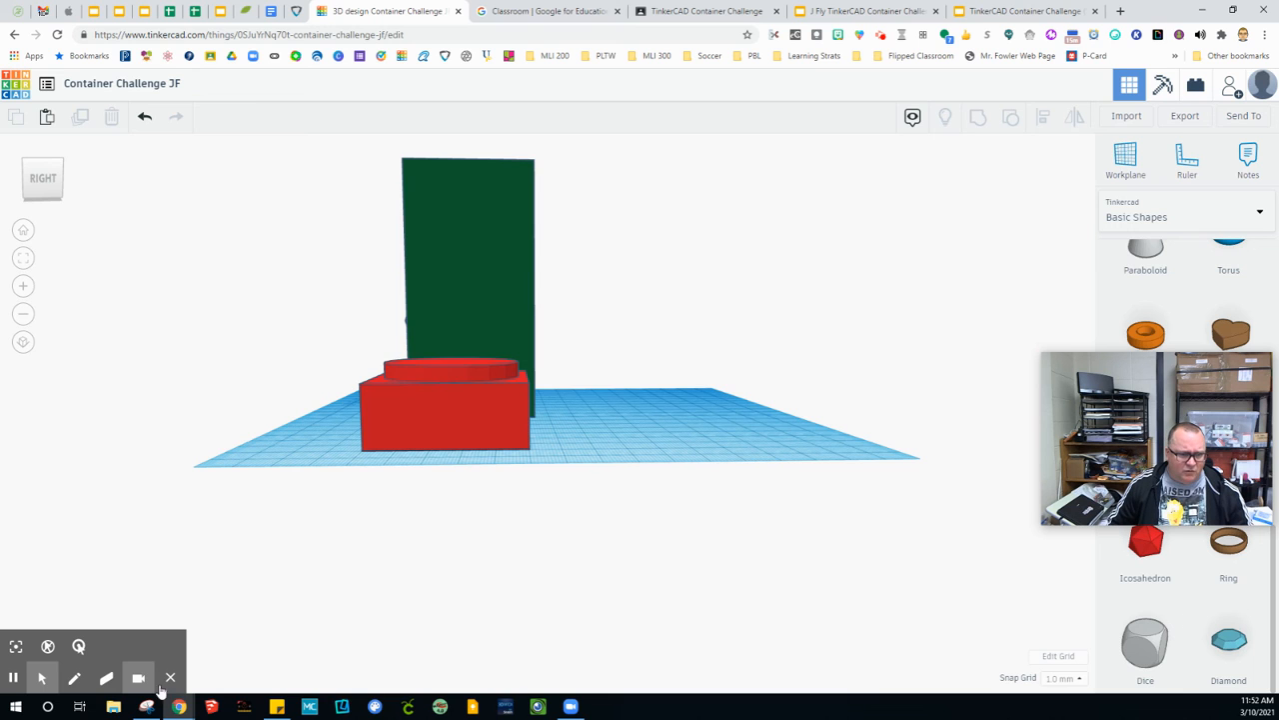
pyautogui.click(146, 706)
pyautogui.click(392, 86)
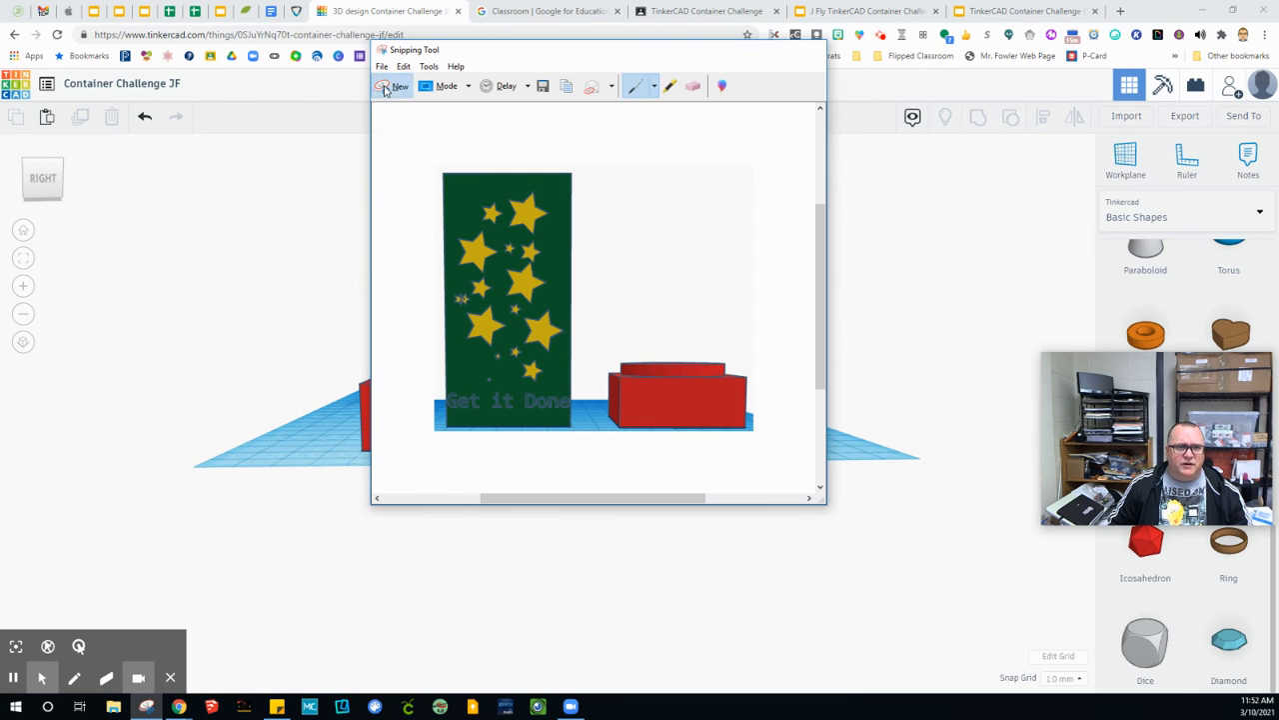
pyautogui.moveTo(343, 148); pyautogui.dragTo(545, 457)
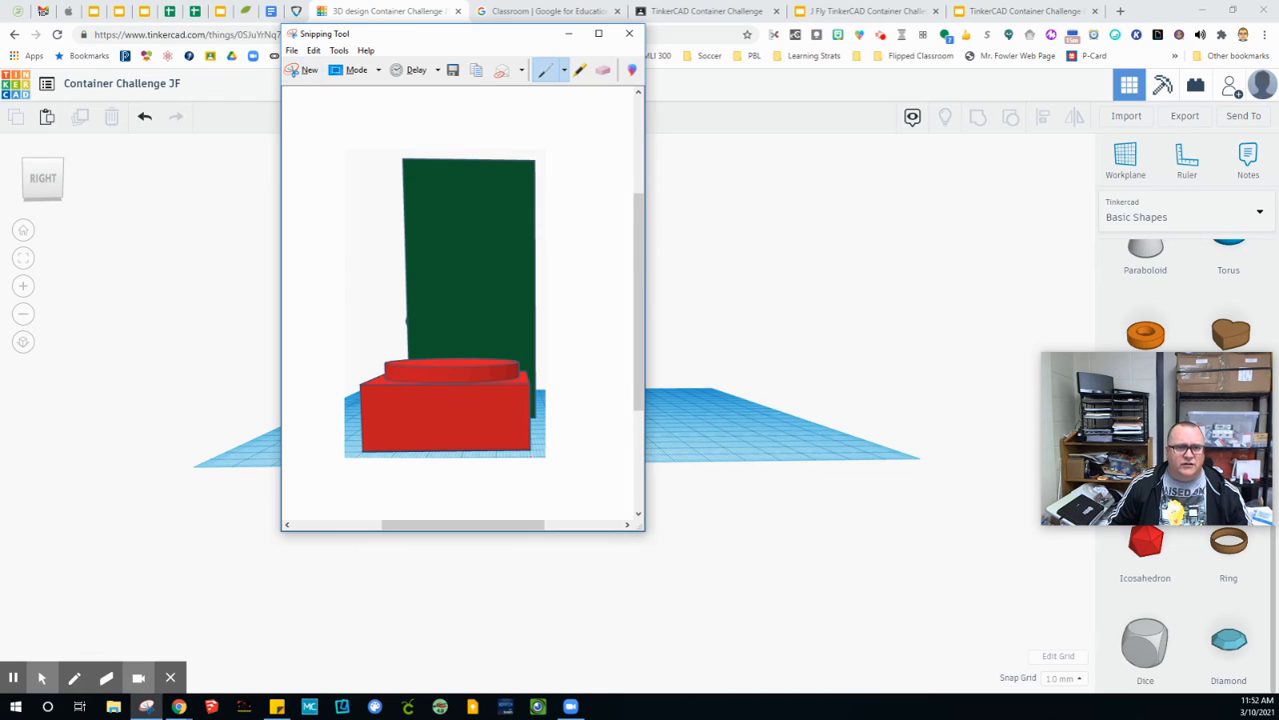
# - Paste the right-view capture into the submission slide, shrink it and place it in the lower right quadrant
pyautogui.click(880, 12)
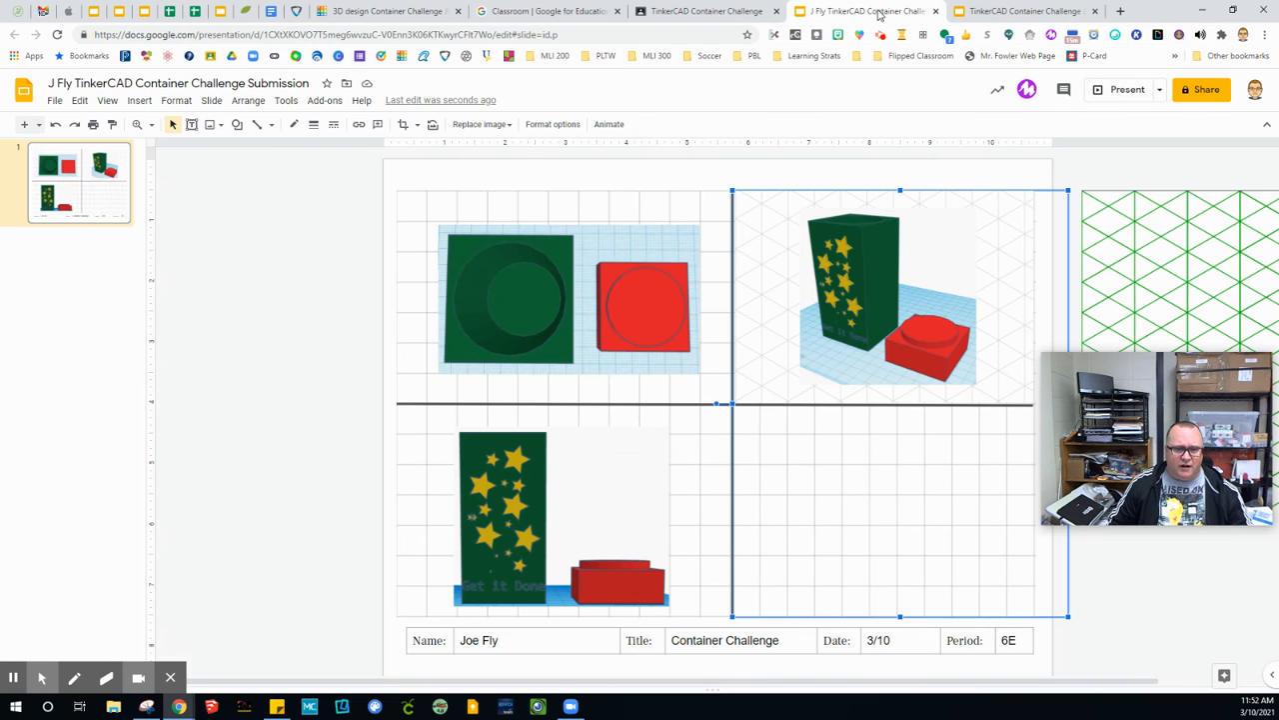
pyautogui.hotkey('ctrl', 'v')
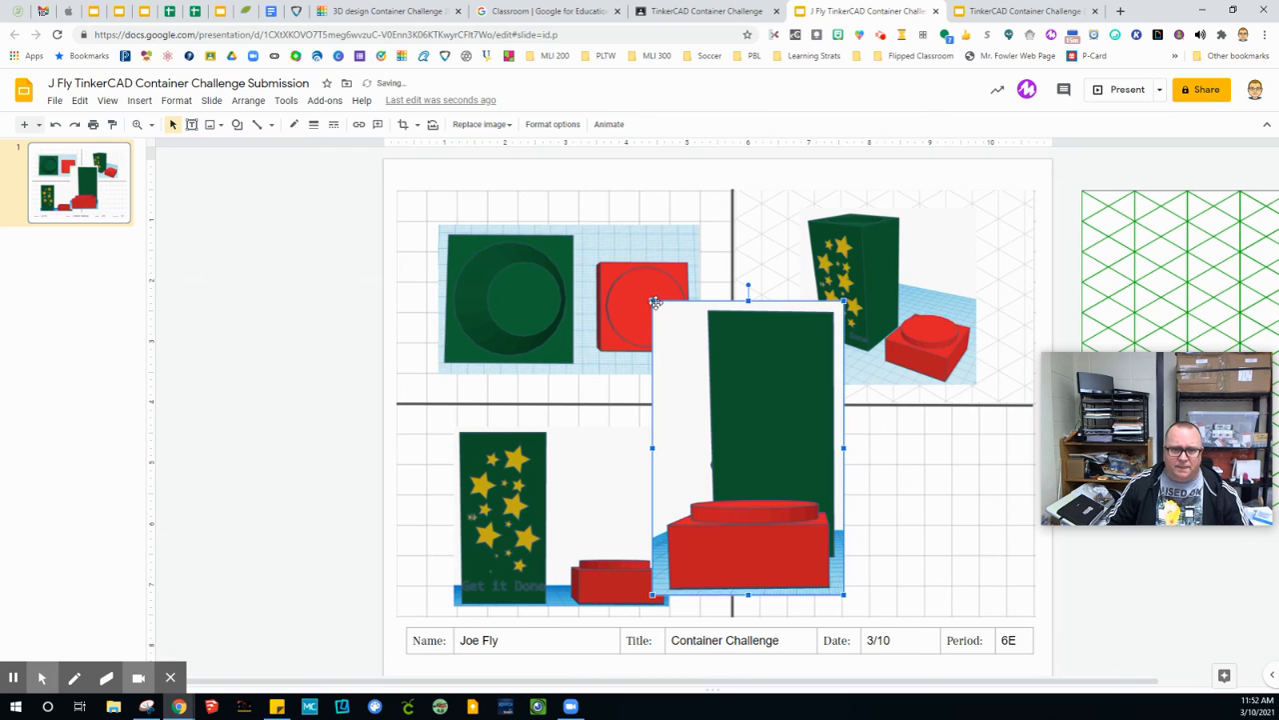
pyautogui.moveTo(661, 315); pyautogui.dragTo(718, 402)
pyautogui.moveTo(780, 430); pyautogui.dragTo(887, 450)
pyautogui.click(785, 486)
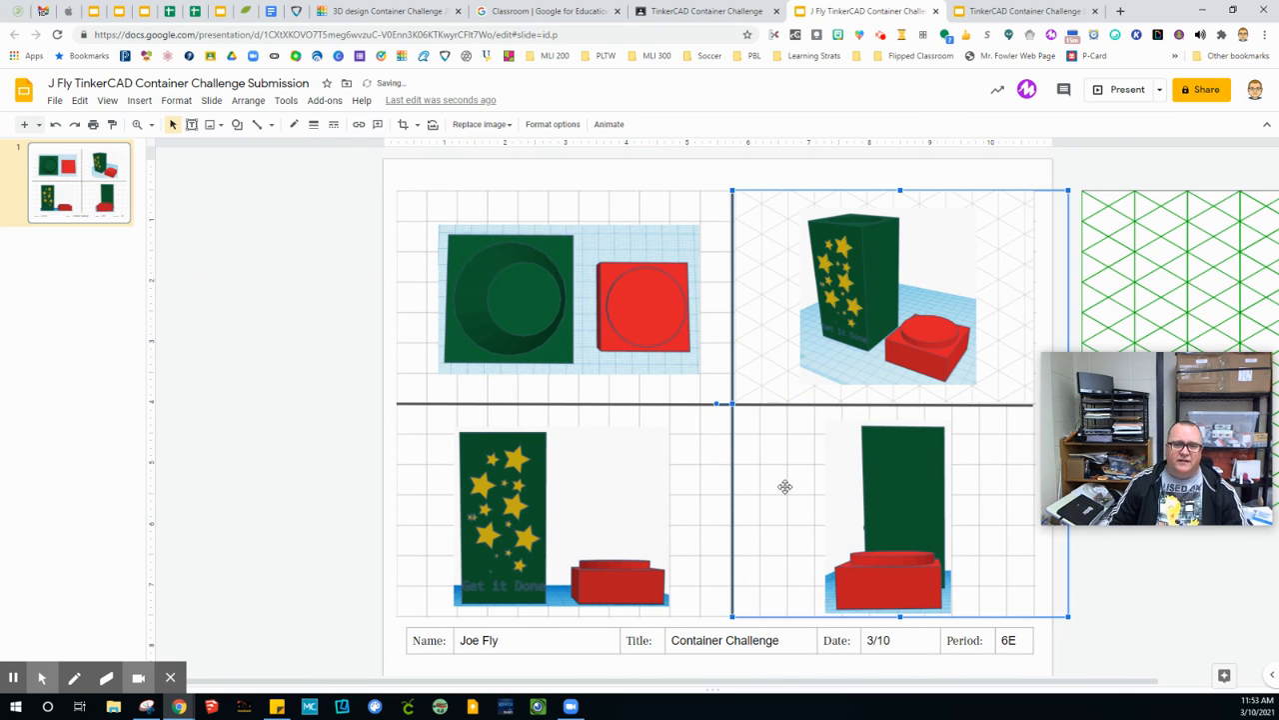